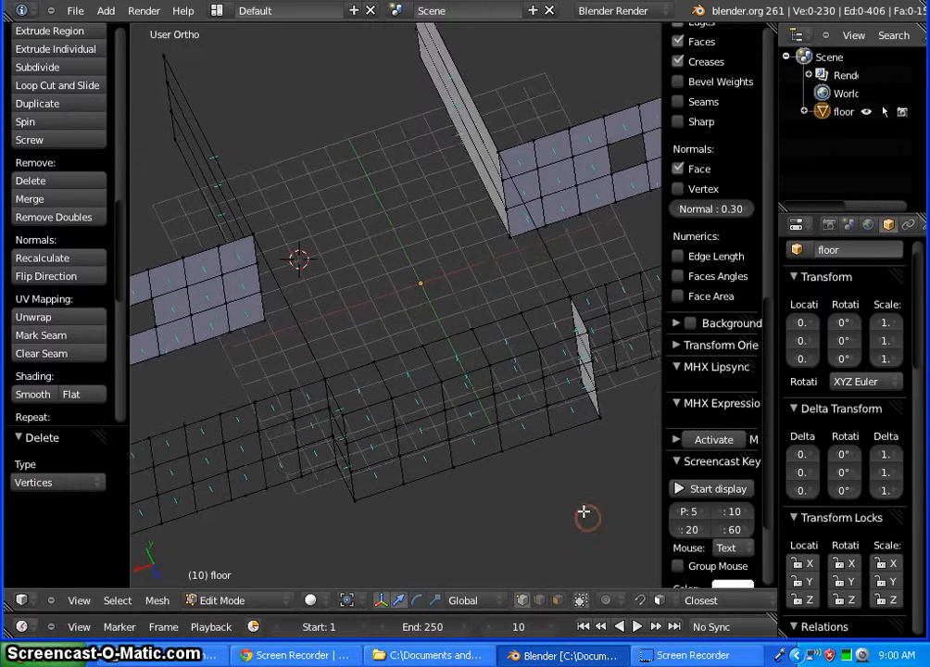
# Fill a back wall face between the four end corner vertices of the two long parallel side walls
pyautogui.press('KP_1')
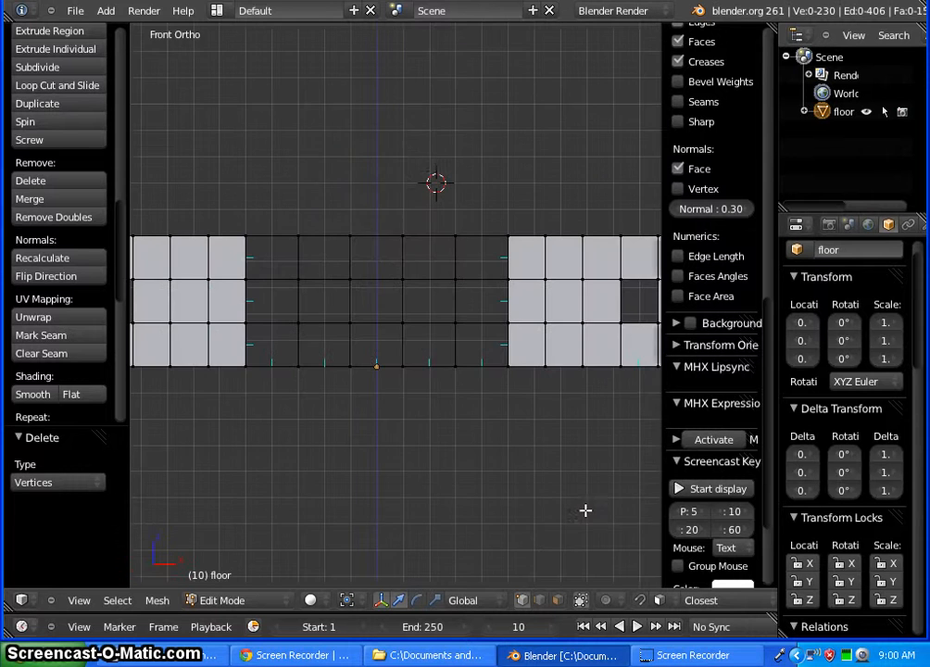
pyautogui.moveTo(382, 197); pyautogui.dragTo(362, 260, button='middle')
pyautogui.moveTo(508, 411); pyautogui.dragTo(551, 435, button='middle')
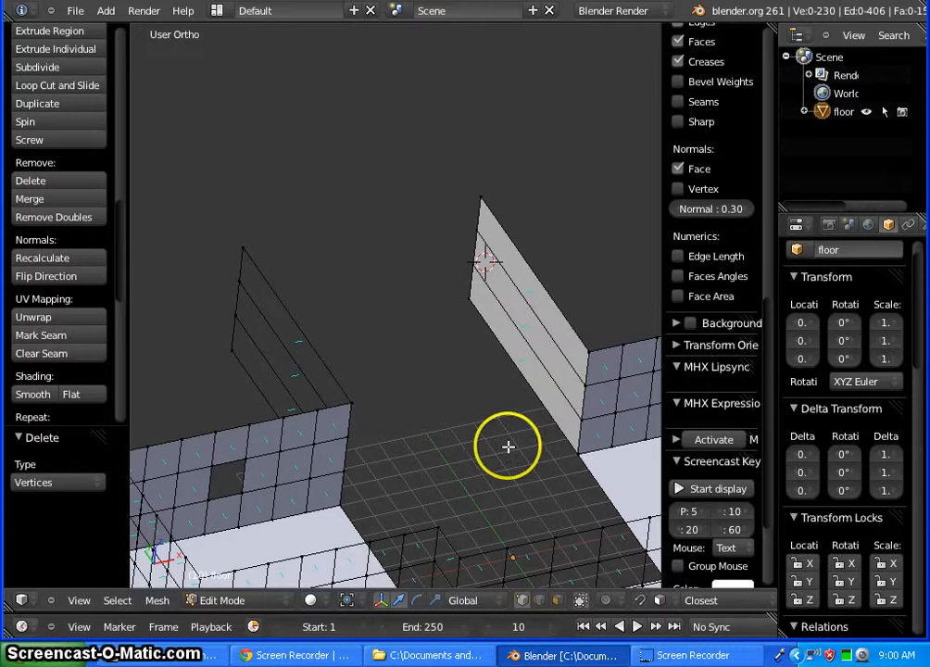
pyautogui.rightClick(469, 292)
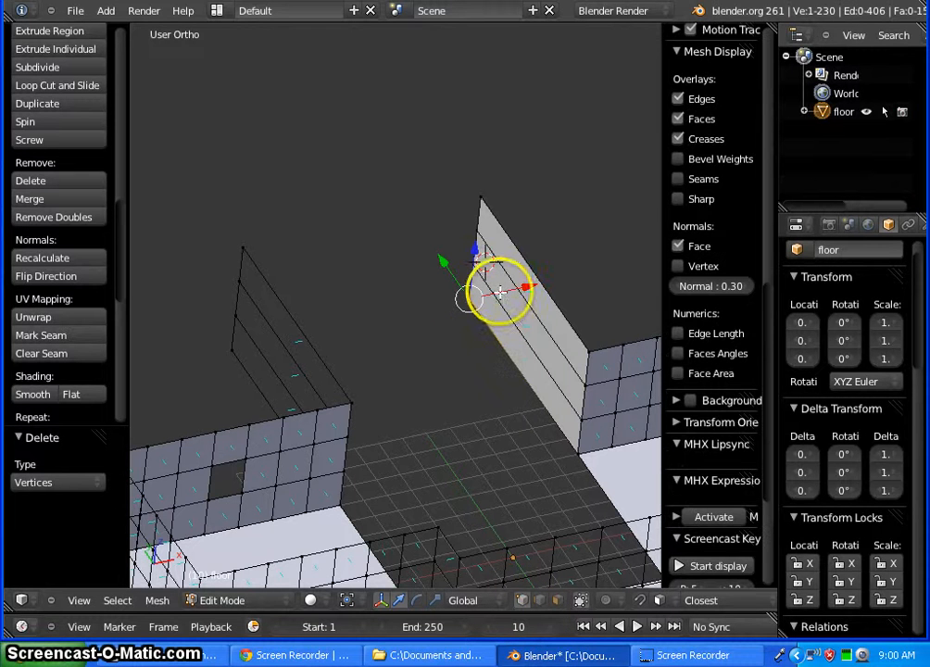
pyautogui.keyDown('shift'); pyautogui.rightClick(482, 202); pyautogui.keyUp('shift')
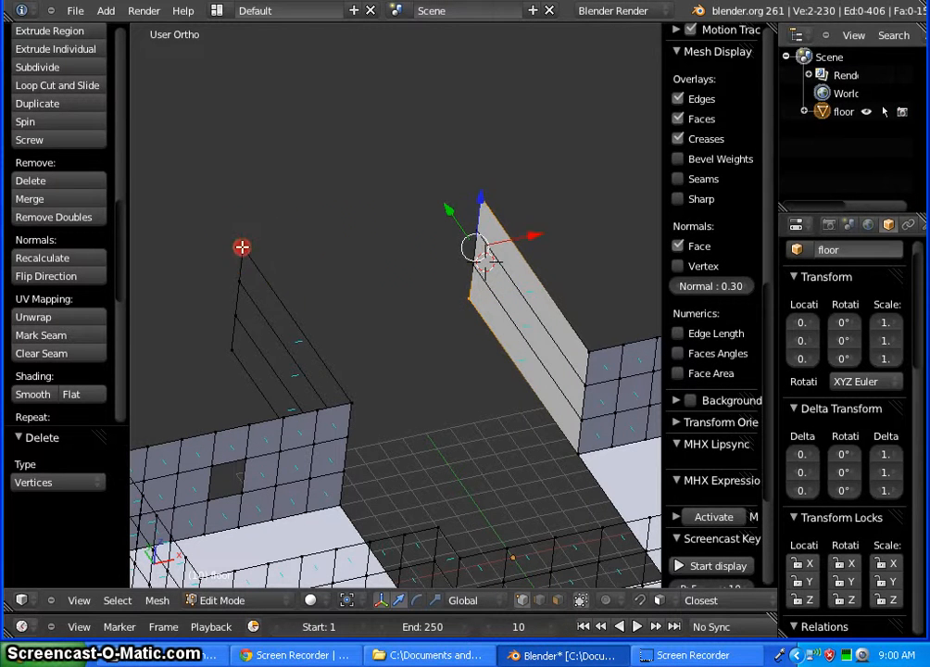
pyautogui.keyDown('shift'); pyautogui.rightClick(230, 352); pyautogui.keyUp('shift')
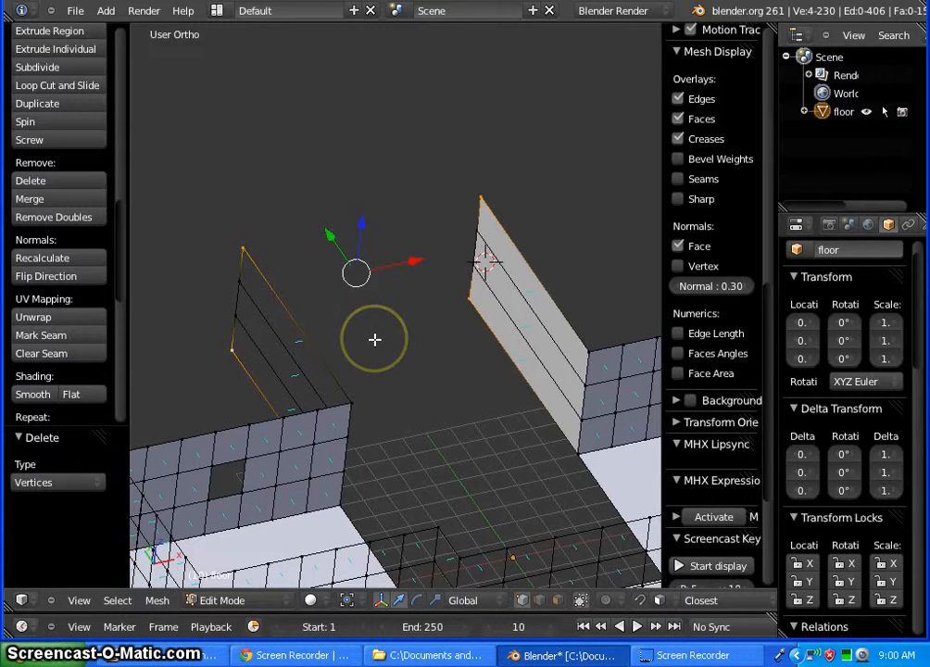
pyautogui.press('f')
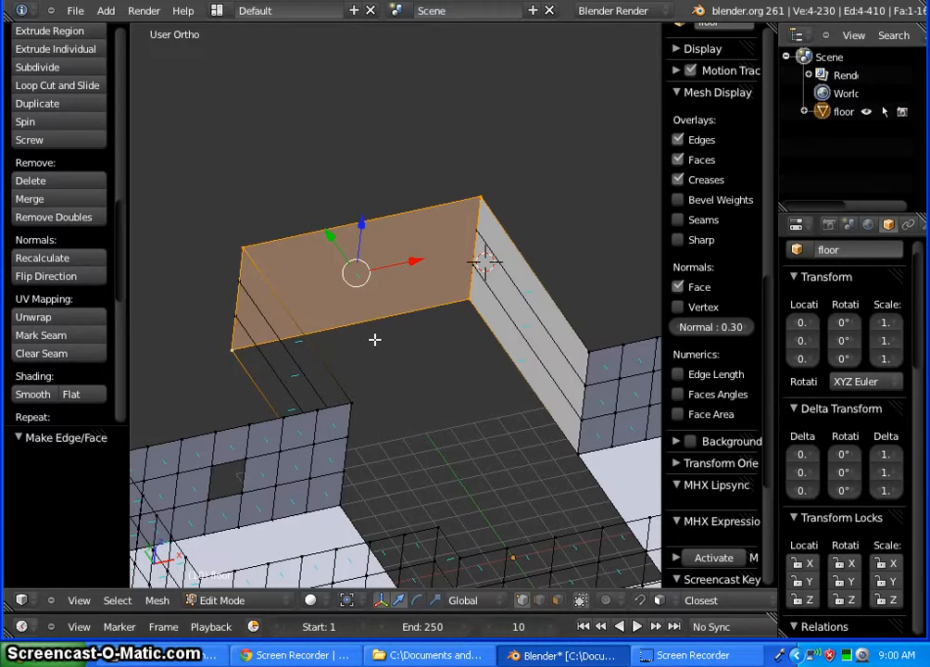
# Fill a floor face for the back section from the four bottom corner vertices between its two side walls
pyautogui.moveTo(442, 428)
pyautogui.mouseDown(button='middle')
pyautogui.moveTo(413, 411)
pyautogui.moveTo(430, 410)
pyautogui.mouseUp(button='middle')
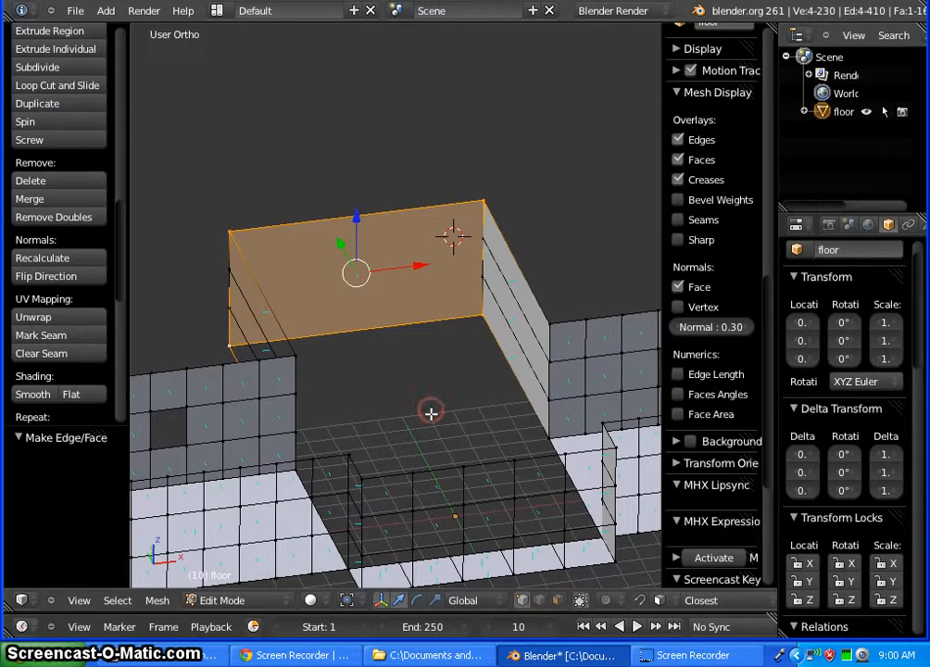
pyautogui.moveTo(436, 397)
pyautogui.mouseDown(button='middle')
pyautogui.moveTo(412, 277)
pyautogui.moveTo(419, 457)
pyautogui.moveTo(394, 365)
pyautogui.moveTo(396, 306)
pyautogui.mouseUp(button='middle')
pyautogui.moveTo(467, 488)
pyautogui.mouseDown(button='middle')
pyautogui.moveTo(442, 490)
pyautogui.moveTo(453, 511)
pyautogui.moveTo(440, 492)
pyautogui.moveTo(445, 473)
pyautogui.moveTo(451, 481)
pyautogui.mouseUp(button='middle')
pyautogui.moveTo(319, 268); pyautogui.dragTo(356, 380, button='middle')
pyautogui.moveTo(391, 435)
pyautogui.mouseDown(button='middle')
pyautogui.moveTo(379, 425)
pyautogui.moveTo(405, 431)
pyautogui.moveTo(376, 417)
pyautogui.moveTo(407, 417)
pyautogui.mouseUp(button='middle')
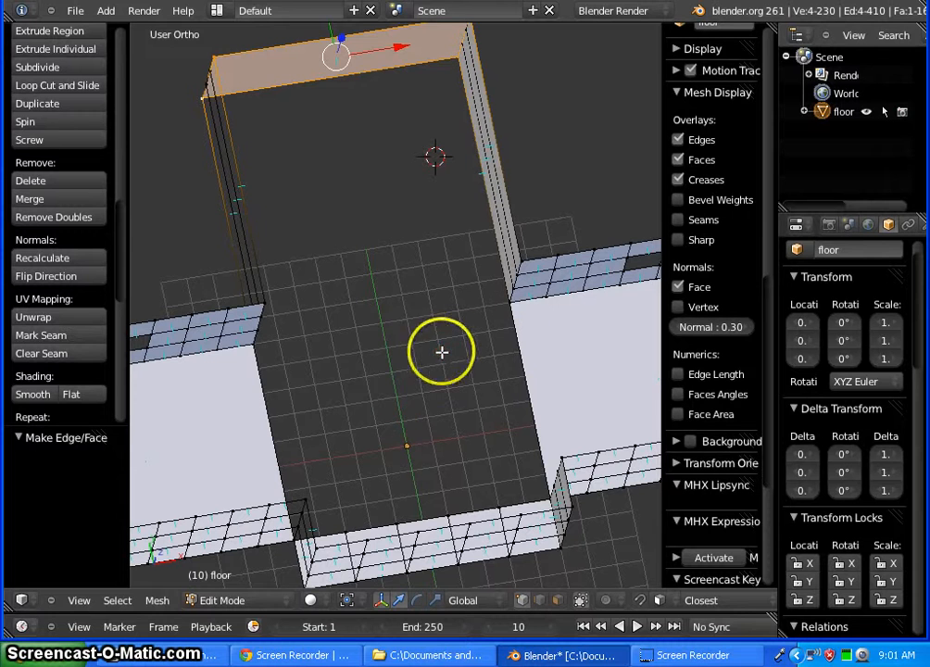
pyautogui.moveTo(448, 352); pyautogui.dragTo(460, 338, button='middle')
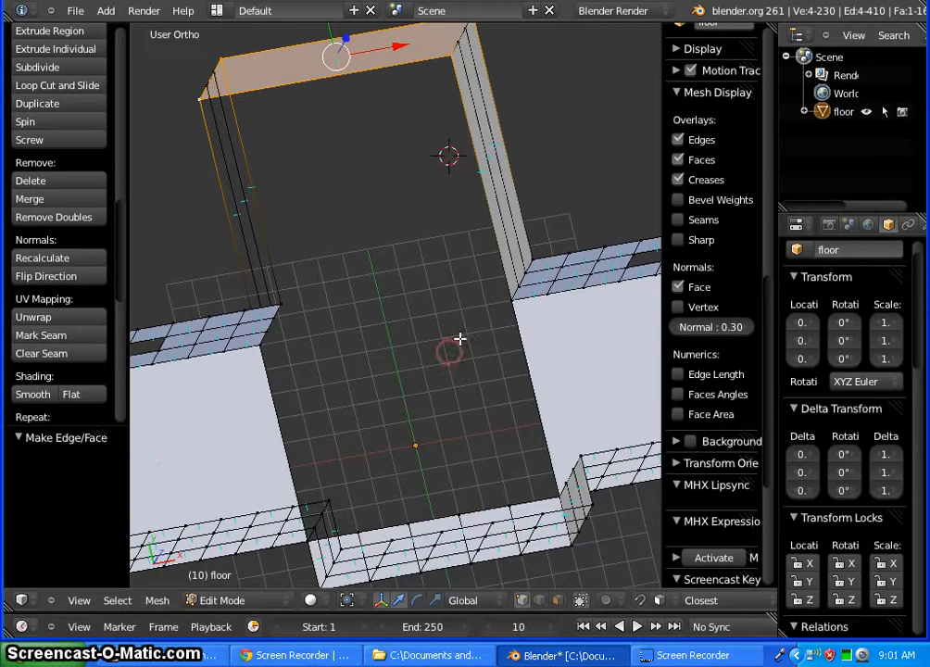
pyautogui.rightClick(510, 300)
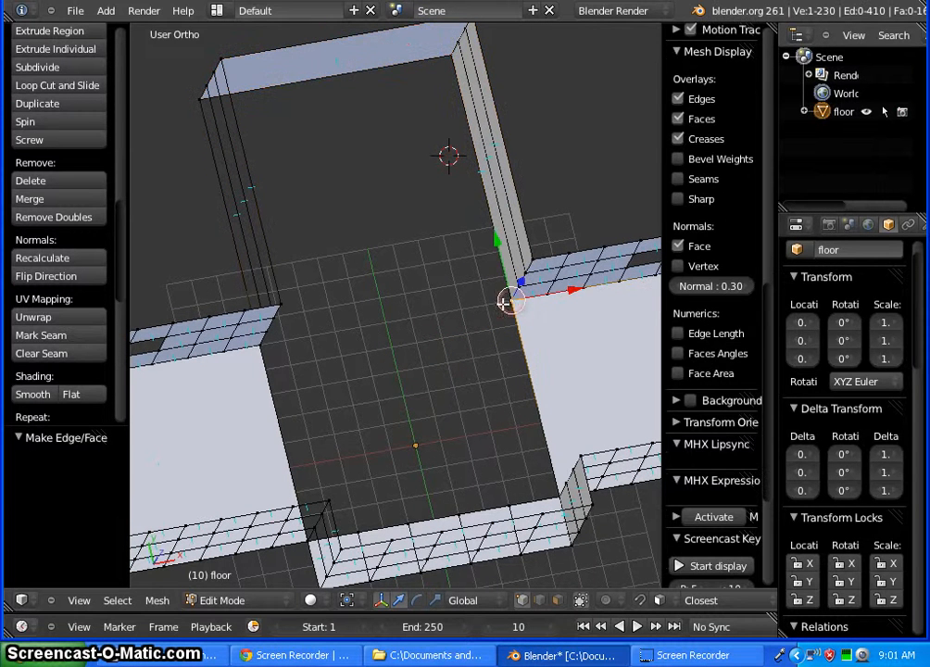
pyautogui.keyDown('shift'); pyautogui.rightClick(259, 344); pyautogui.keyUp('shift')
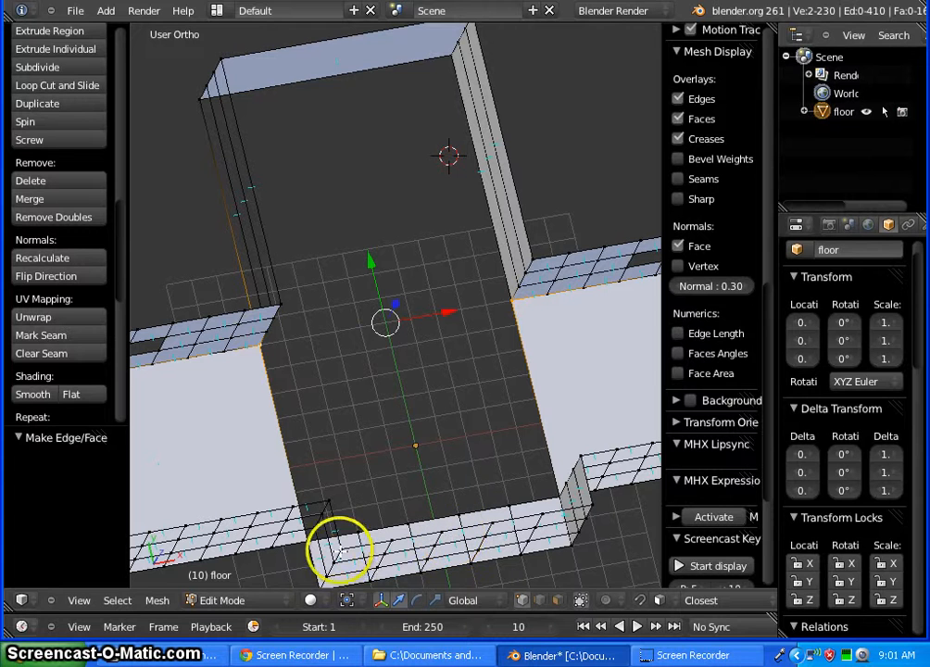
pyautogui.keyDown('shift'); pyautogui.rightClick(449, 61); pyautogui.keyUp('shift')
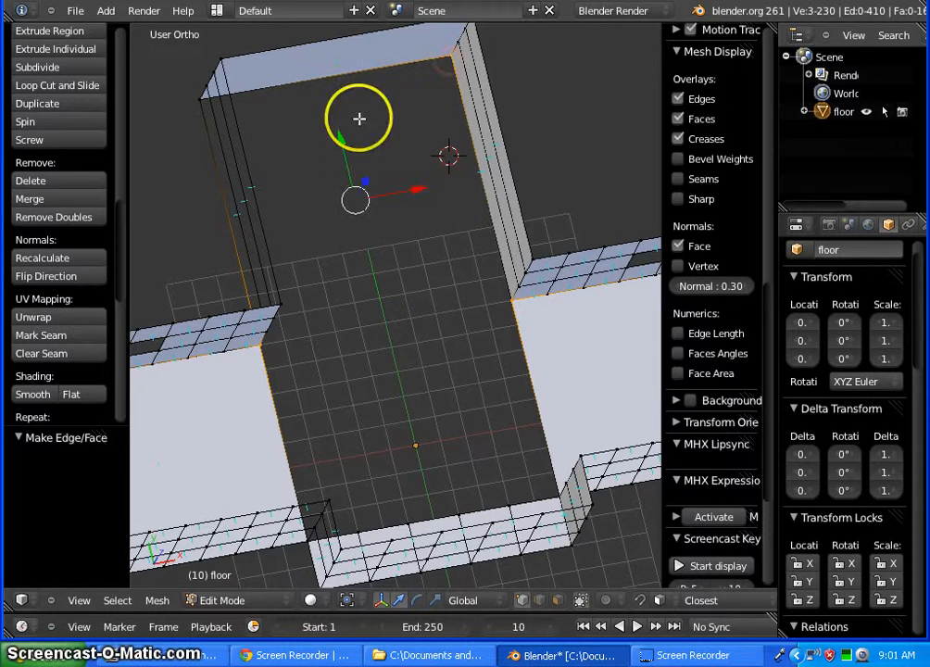
pyautogui.keyDown('shift'); pyautogui.rightClick(194, 99); pyautogui.keyUp('shift')
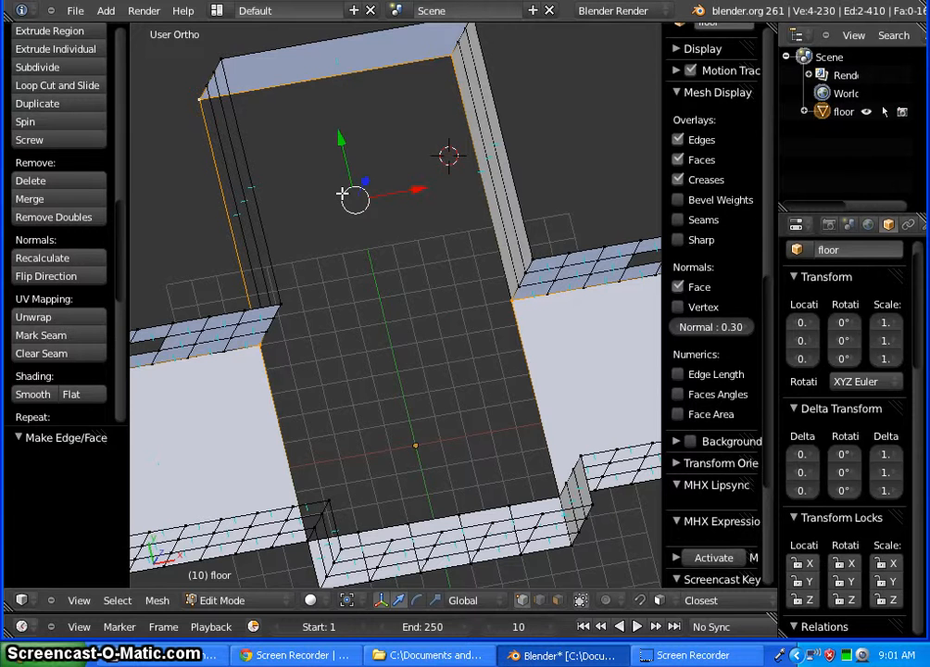
pyautogui.press('f')
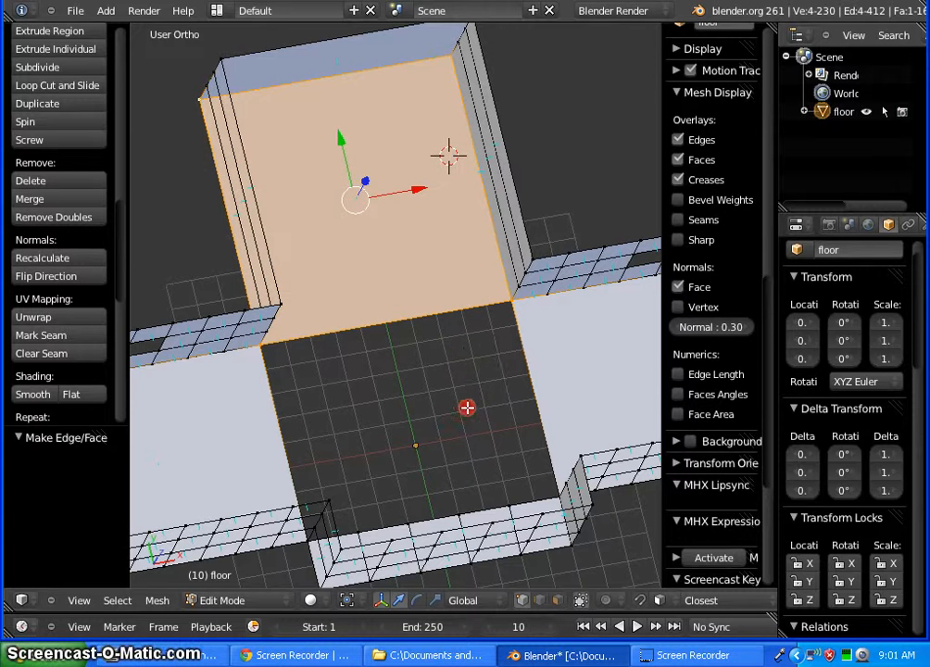
# Deselect everything and add one centred lengthwise loop cut through the back section's floor and end wall
pyautogui.moveTo(467, 407)
pyautogui.mouseDown(button='middle')
pyautogui.moveTo(430, 384)
pyautogui.moveTo(444, 395)
pyautogui.mouseUp(button='middle')
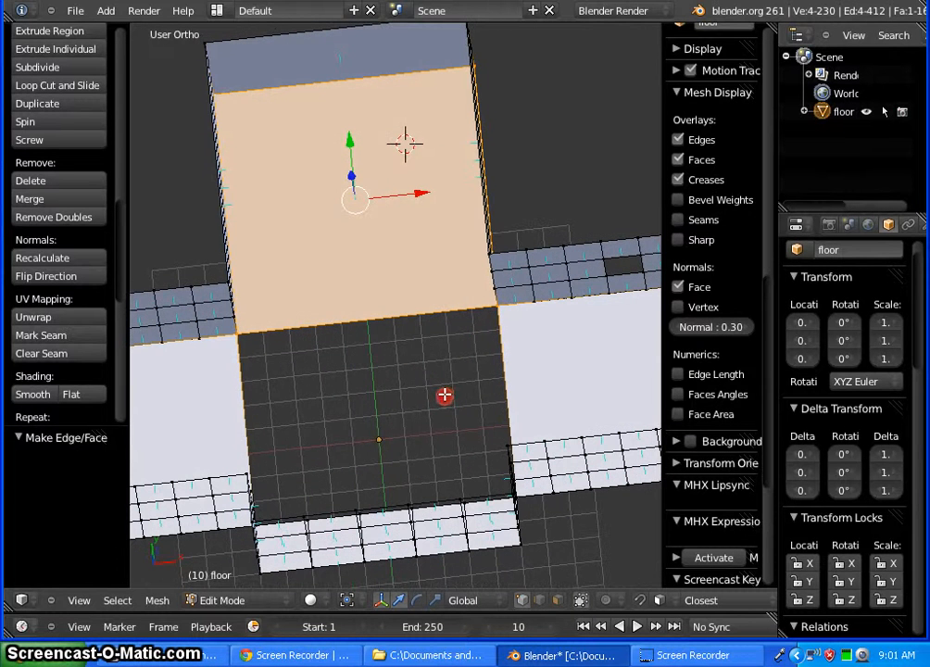
pyautogui.press('a')
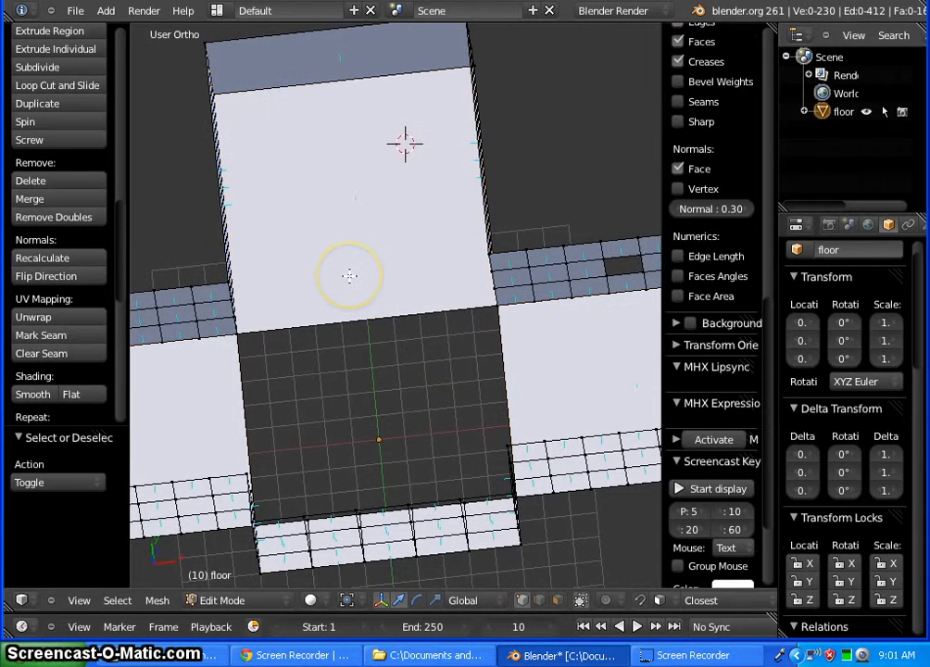
pyautogui.hotkey('ctrl', 'r')
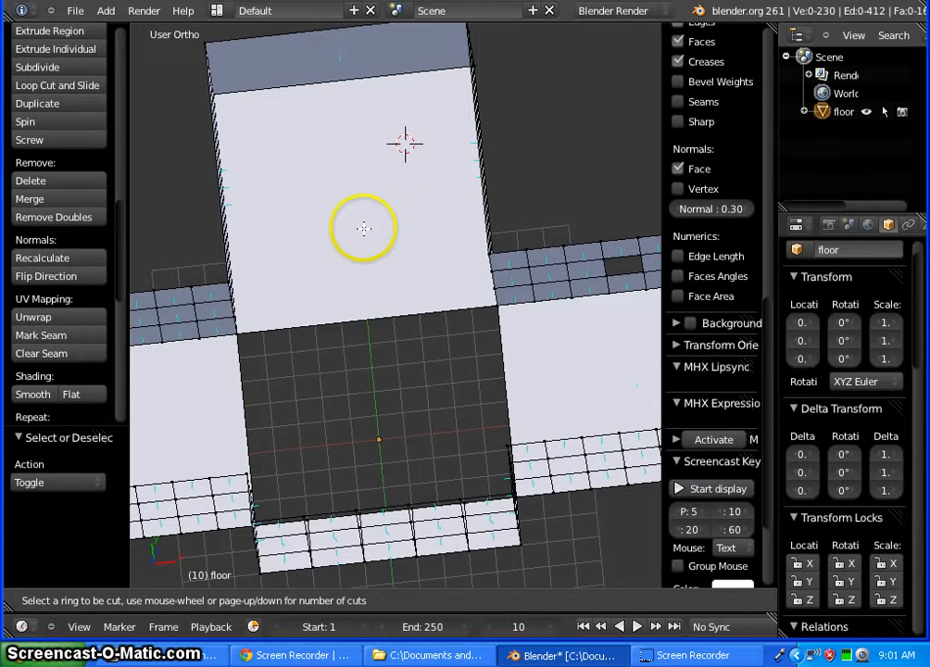
pyautogui.click(334, 89)
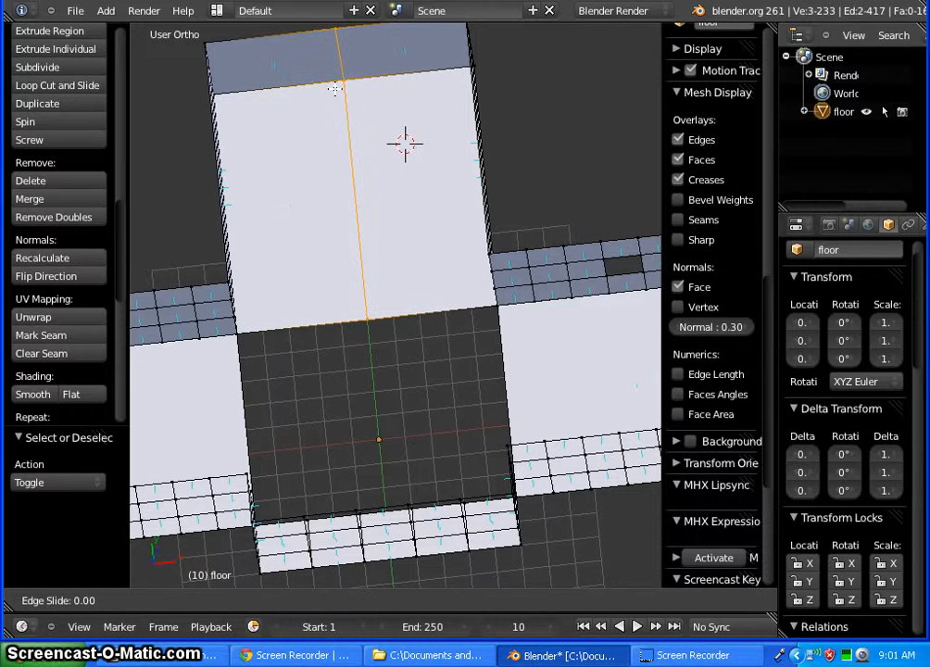
pyautogui.moveTo(334, 89); pyautogui.dragTo(359, 311)
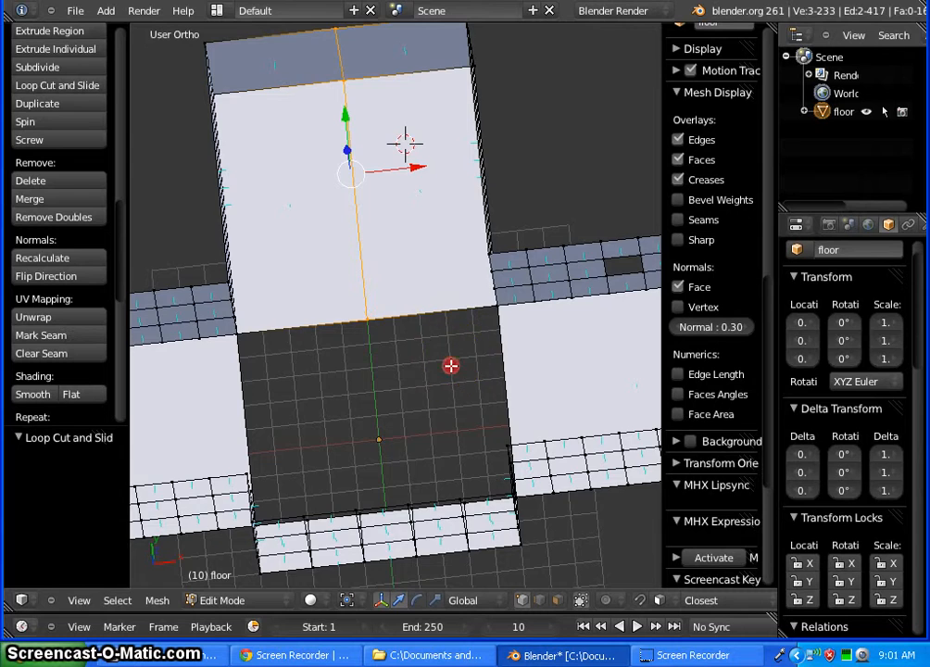
# Extrude the back floor's centre edge 5 units along global Z to form a dividing wall
pyautogui.moveTo(450, 365); pyautogui.dragTo(444, 395, button='middle')
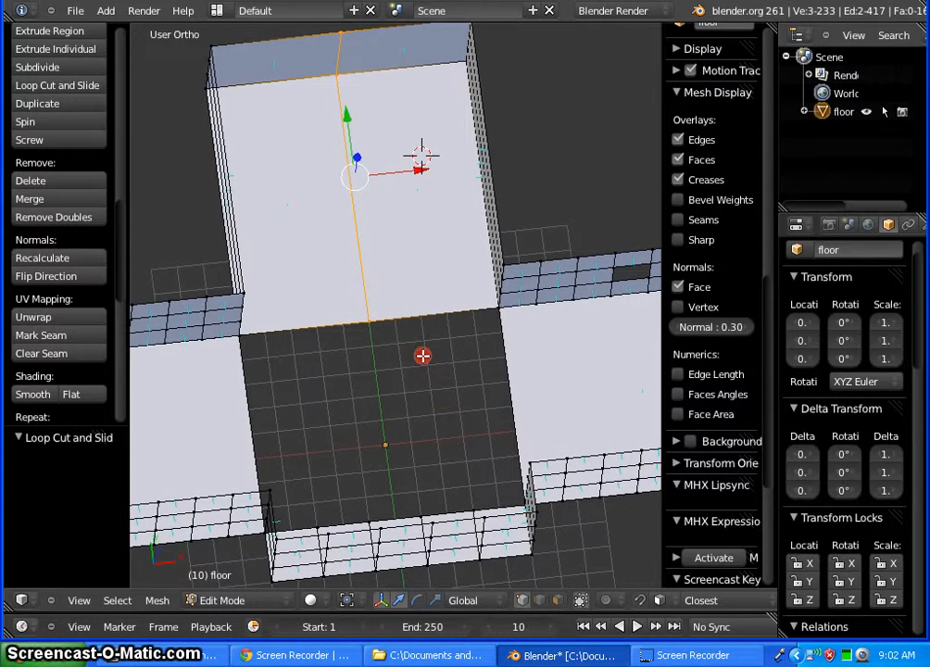
pyautogui.moveTo(422, 356)
pyautogui.mouseDown(button='middle')
pyautogui.moveTo(409, 349)
pyautogui.moveTo(425, 360)
pyautogui.mouseUp(button='middle')
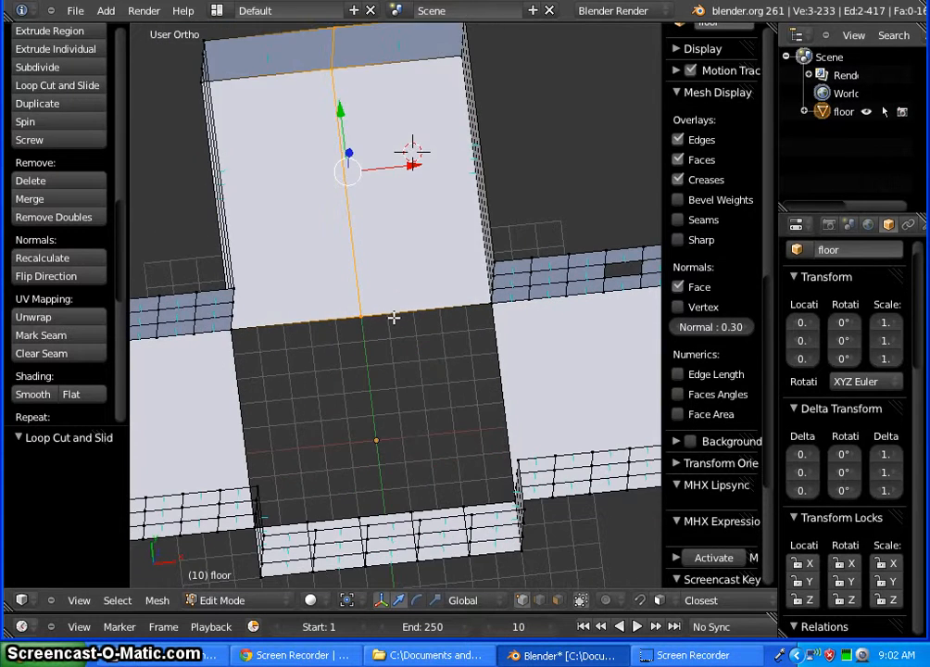
pyautogui.moveTo(393, 318); pyautogui.dragTo(396, 328, button='middle')
pyautogui.moveTo(427, 373); pyautogui.dragTo(419, 315, button='middle')
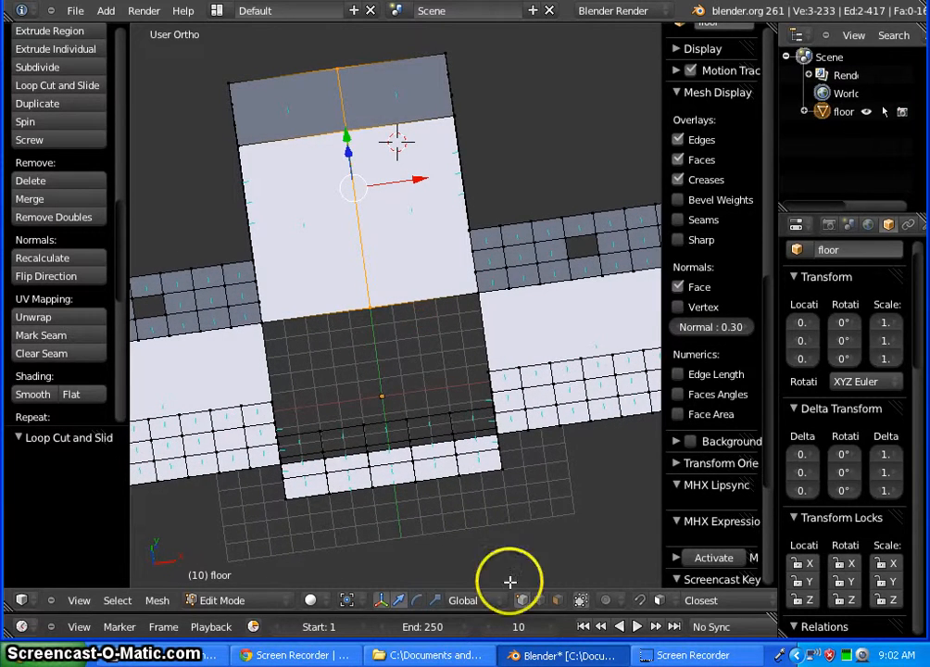
pyautogui.click(540, 600)
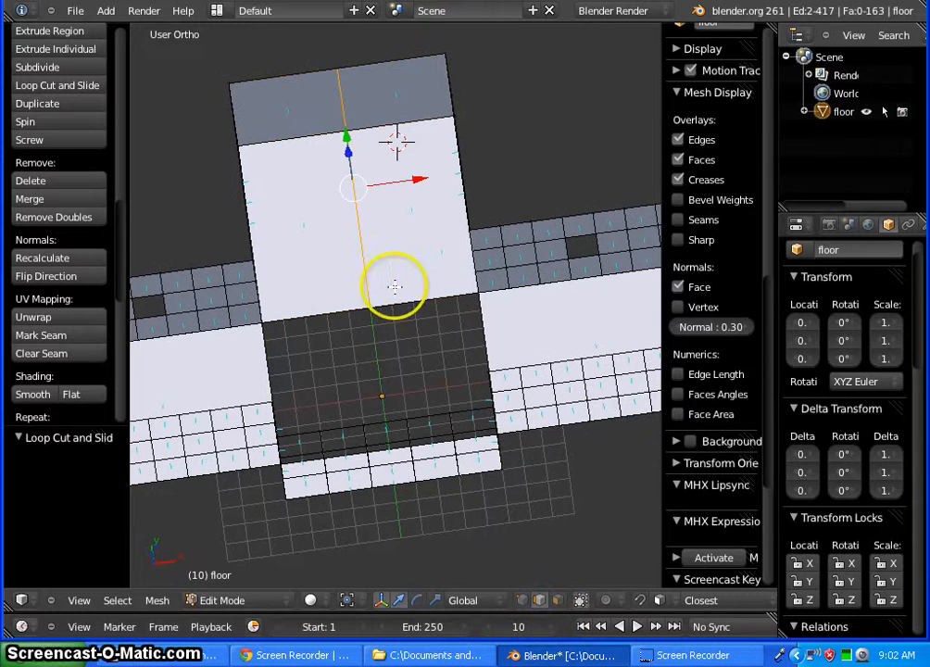
pyautogui.rightClick(359, 243)
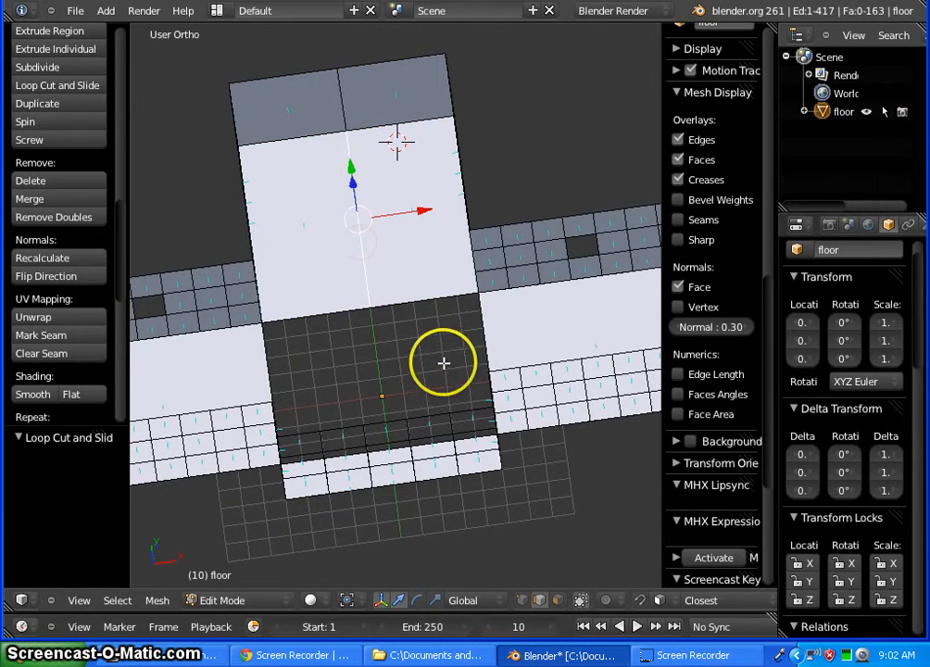
pyautogui.moveTo(433, 357); pyautogui.dragTo(404, 365, button='middle')
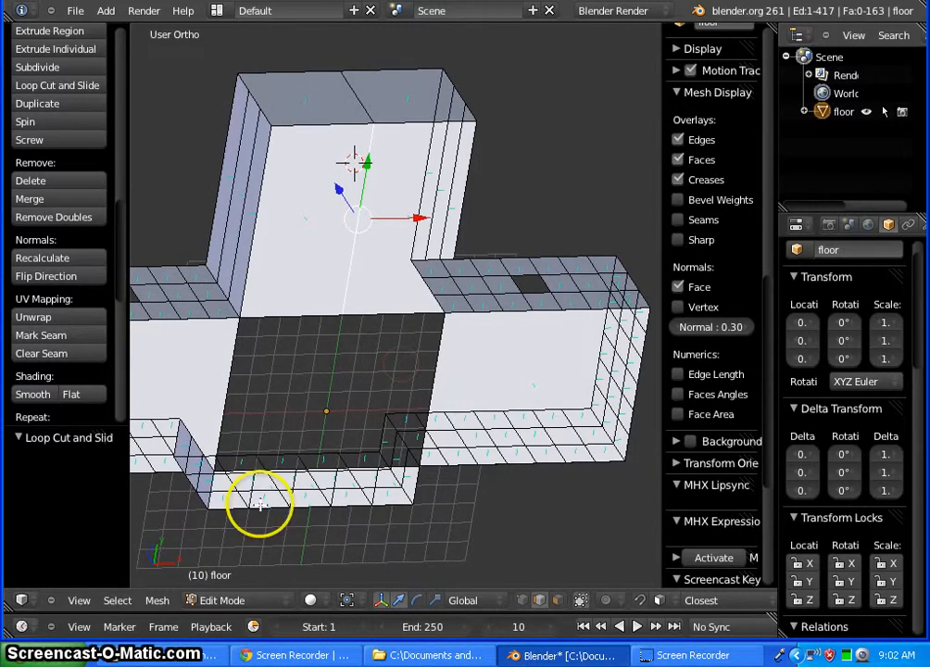
pyautogui.moveTo(282, 540); pyautogui.dragTo(268, 485, button='middle')
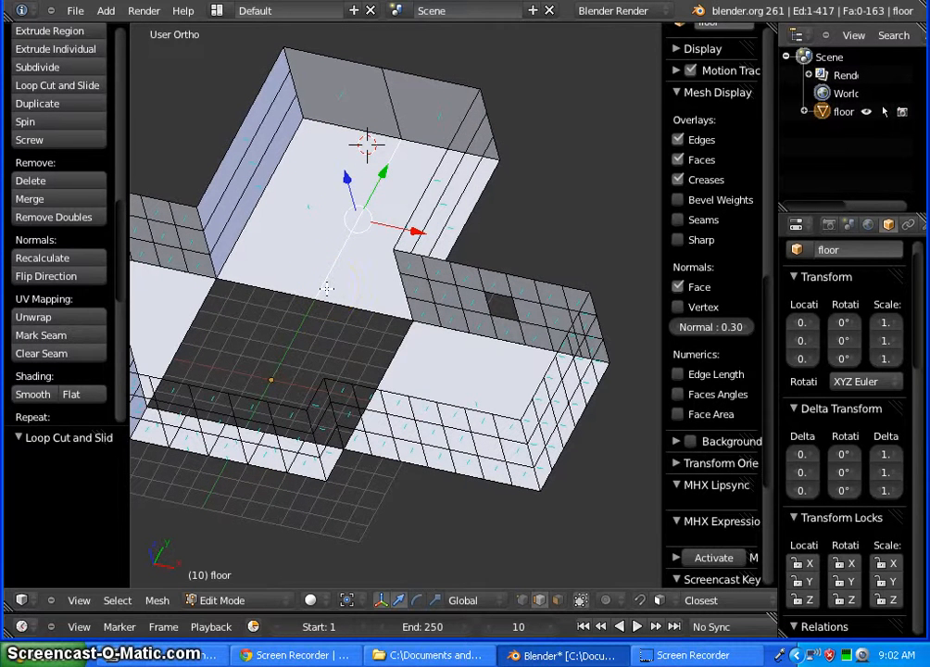
pyautogui.press('e')
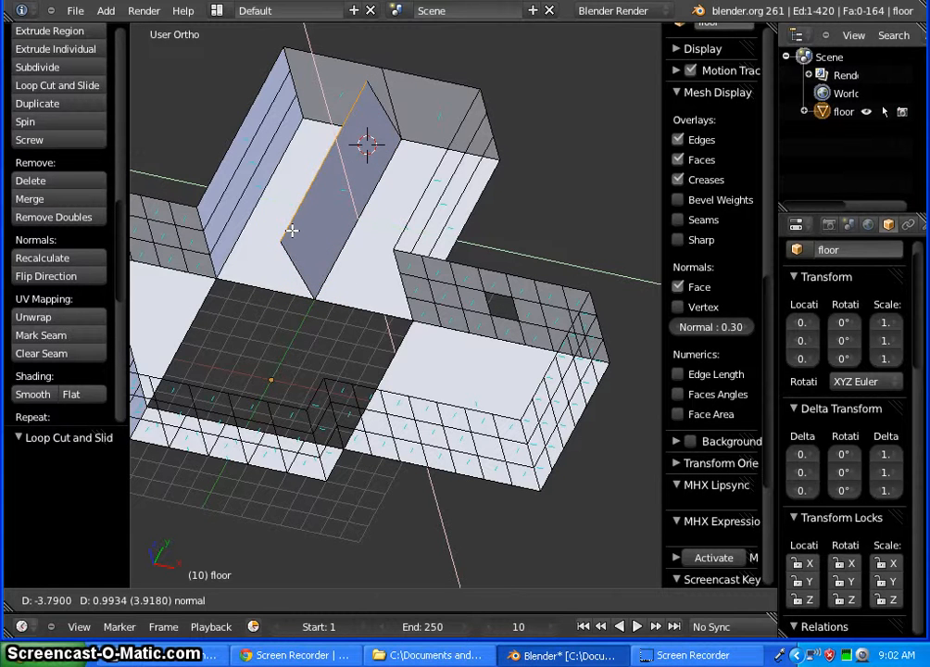
pyautogui.press('z')
pyautogui.press('z')
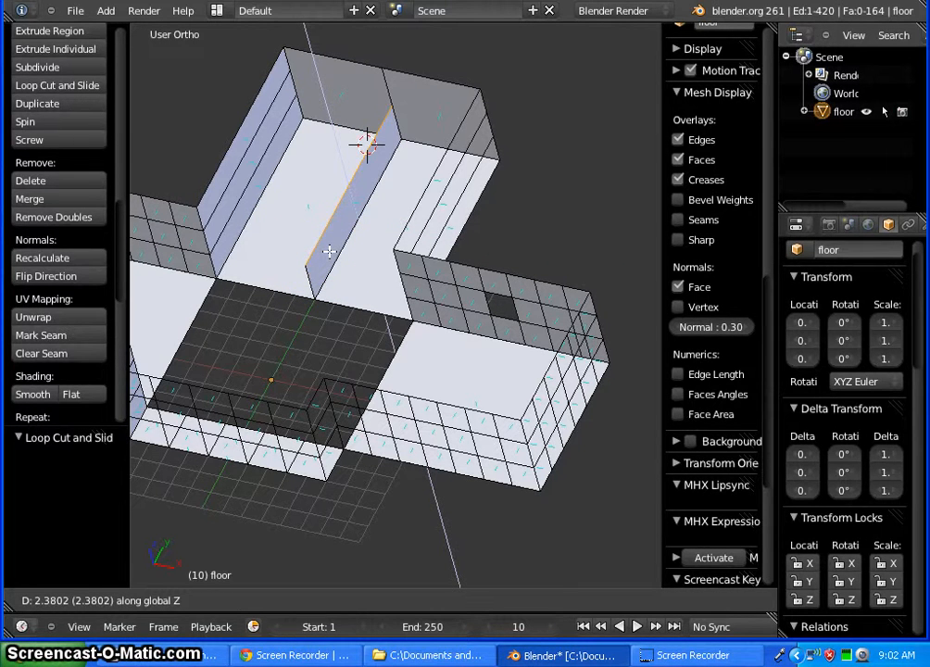
pyautogui.write('5')
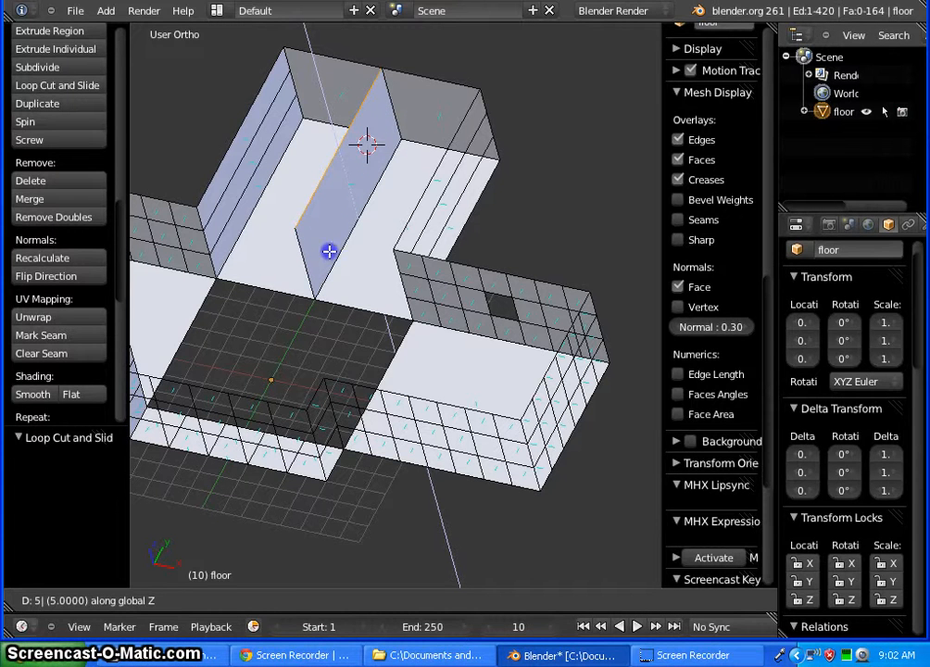
pyautogui.press('Return')
# Fill a front wall face for the left back room between the dividing wall's front edge and the left side wall's corner vertices
pyautogui.moveTo(274, 320)
pyautogui.mouseDown(button='middle')
pyautogui.moveTo(340, 329)
pyautogui.moveTo(263, 316)
pyautogui.moveTo(284, 334)
pyautogui.moveTo(325, 339)
pyautogui.moveTo(272, 322)
pyautogui.moveTo(286, 346)
pyautogui.moveTo(313, 346)
pyautogui.moveTo(284, 341)
pyautogui.moveTo(278, 356)
pyautogui.moveTo(307, 344)
pyautogui.moveTo(272, 344)
pyautogui.moveTo(262, 333)
pyautogui.mouseUp(button='middle')
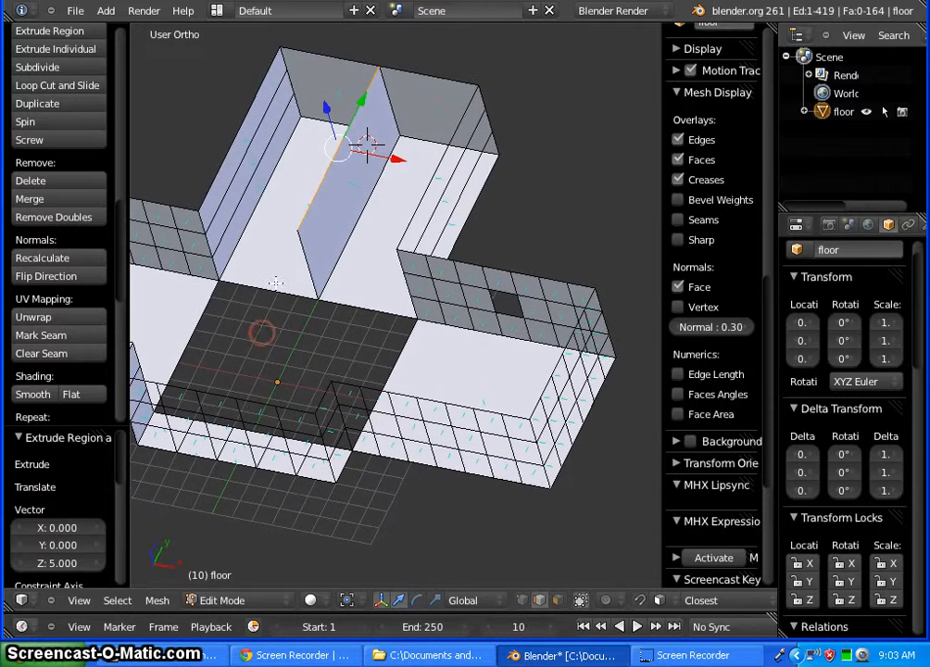
pyautogui.click(523, 600)
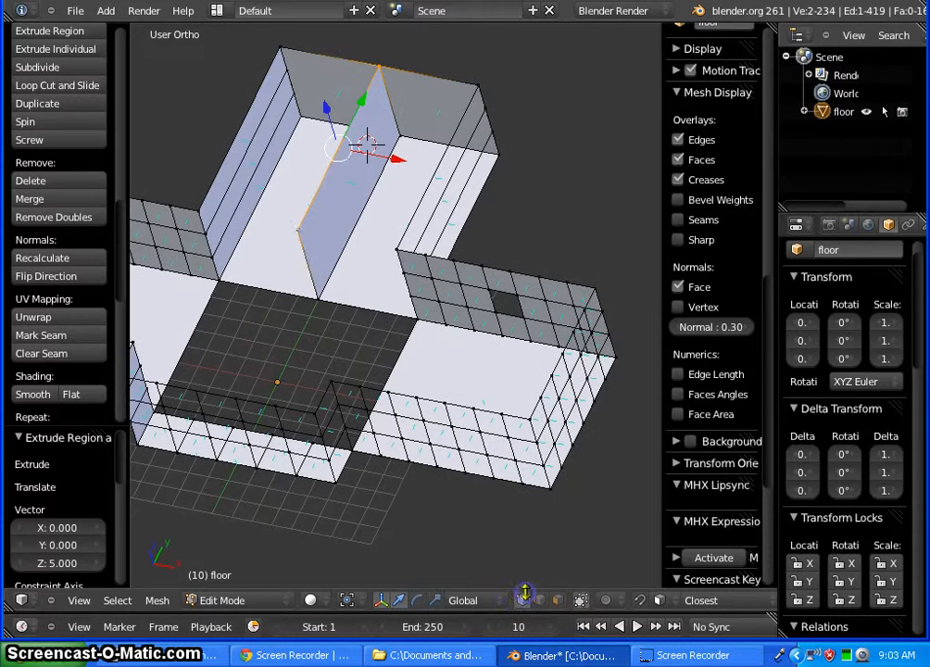
pyautogui.rightClick(296, 230)
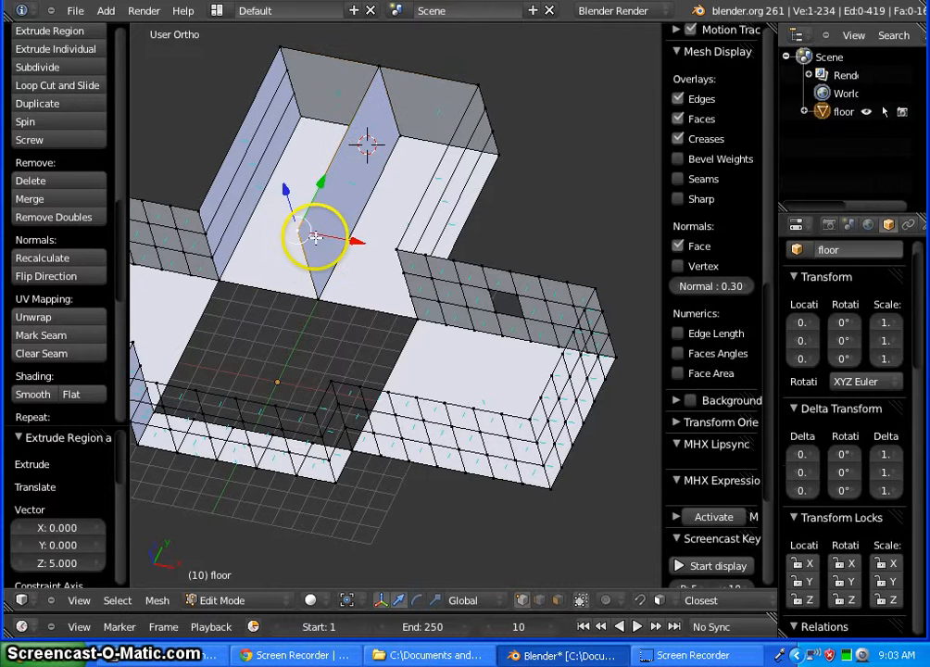
pyautogui.keyDown('shift'); pyautogui.rightClick(198, 211); pyautogui.keyUp('shift')
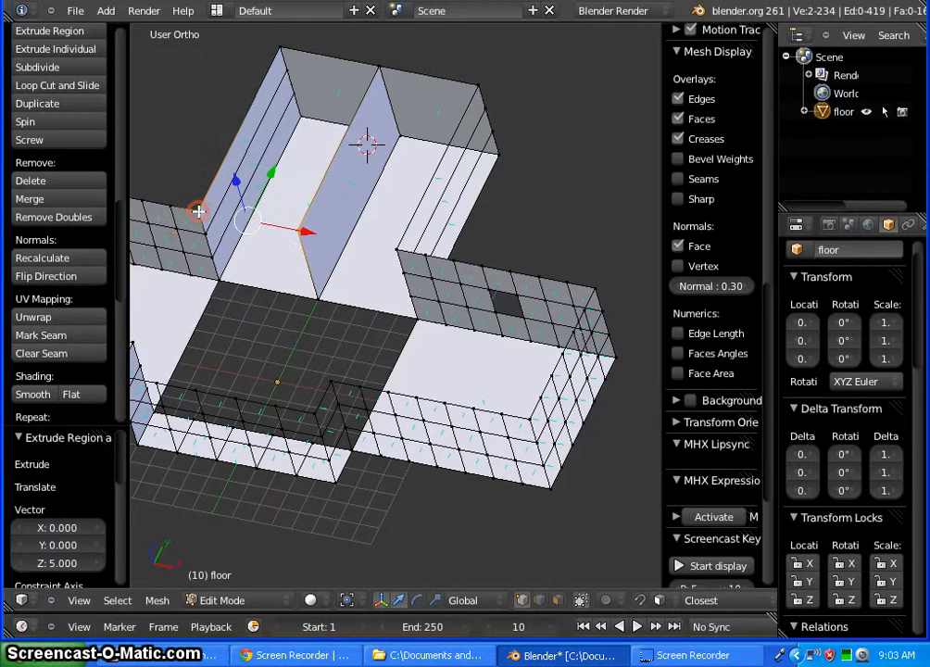
pyautogui.keyDown('shift'); pyautogui.rightClick(219, 276); pyautogui.keyUp('shift')
pyautogui.keyDown('shift'); pyautogui.rightClick(318, 299); pyautogui.keyUp('shift')
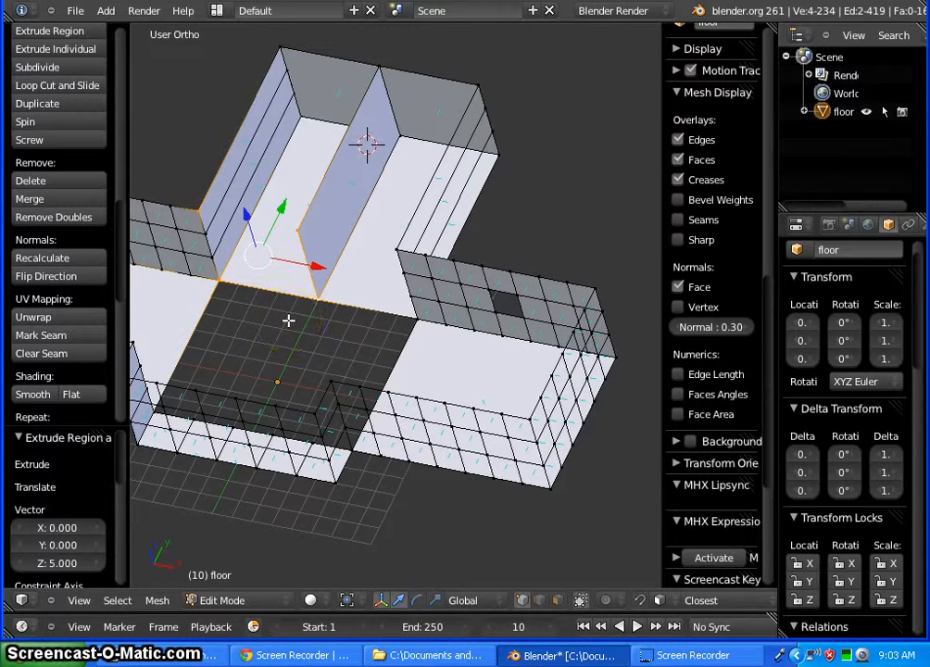
pyautogui.press('f')
pyautogui.moveTo(255, 332)
pyautogui.mouseDown(button='middle')
pyautogui.moveTo(293, 328)
pyautogui.moveTo(287, 338)
pyautogui.moveTo(263, 333)
pyautogui.mouseUp(button='middle')
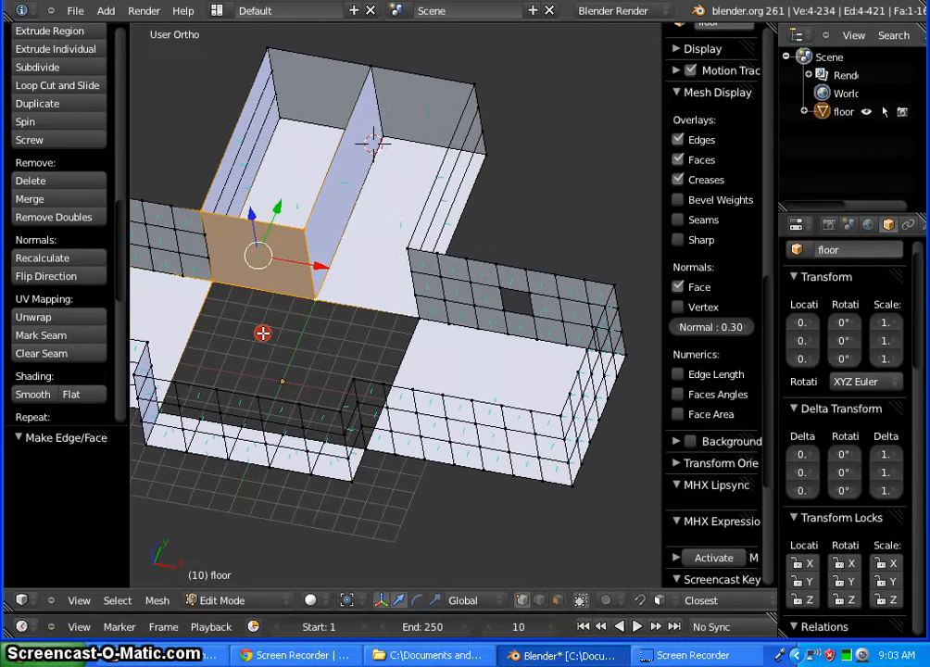
# Delete the row of five narrow floor faces in the projecting front bay of the central room, using face selection
pyautogui.press('a')
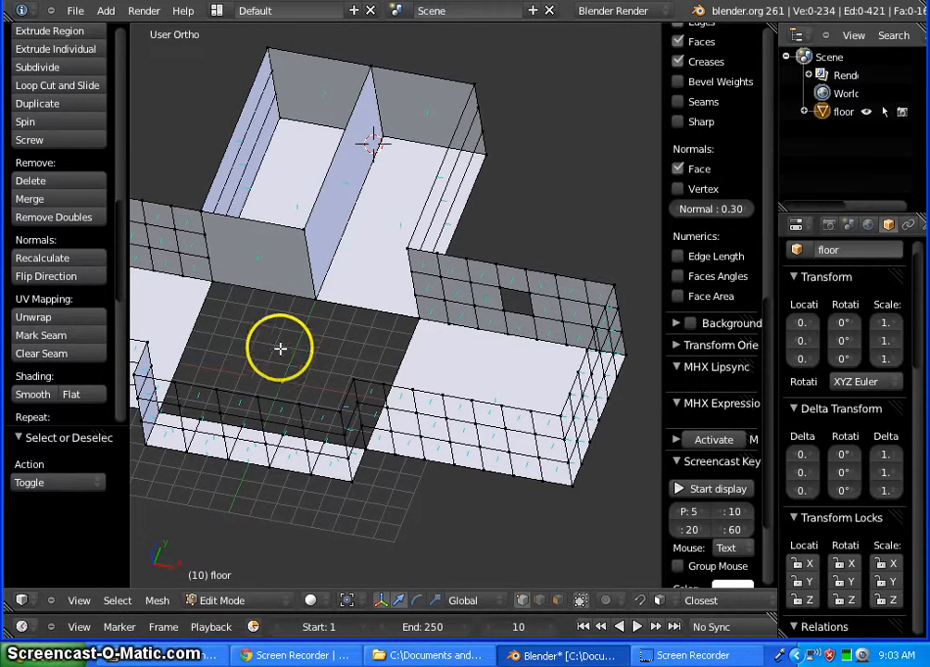
pyautogui.keyDown('shift'); pyautogui.scroll(2, 287, 346); pyautogui.keyUp('shift')
pyautogui.keyDown('shift'); pyautogui.moveTo(305, 347); pyautogui.dragTo(396, 295, button='middle'); pyautogui.keyUp('shift')
pyautogui.scroll(-2, 395, 299)
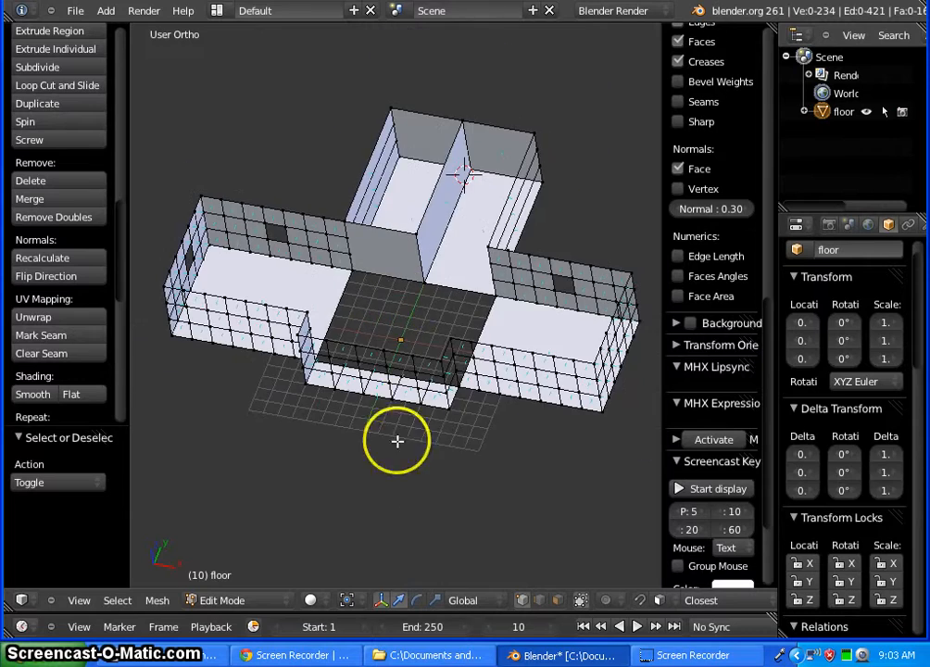
pyautogui.moveTo(397, 440)
pyautogui.mouseDown(button='middle')
pyautogui.moveTo(500, 413)
pyautogui.moveTo(398, 397)
pyautogui.moveTo(375, 368)
pyautogui.moveTo(381, 376)
pyautogui.moveTo(449, 339)
pyautogui.moveTo(399, 444)
pyautogui.moveTo(322, 465)
pyautogui.moveTo(247, 386)
pyautogui.moveTo(301, 385)
pyautogui.moveTo(388, 455)
pyautogui.moveTo(441, 446)
pyautogui.moveTo(410, 437)
pyautogui.mouseUp(button='middle')
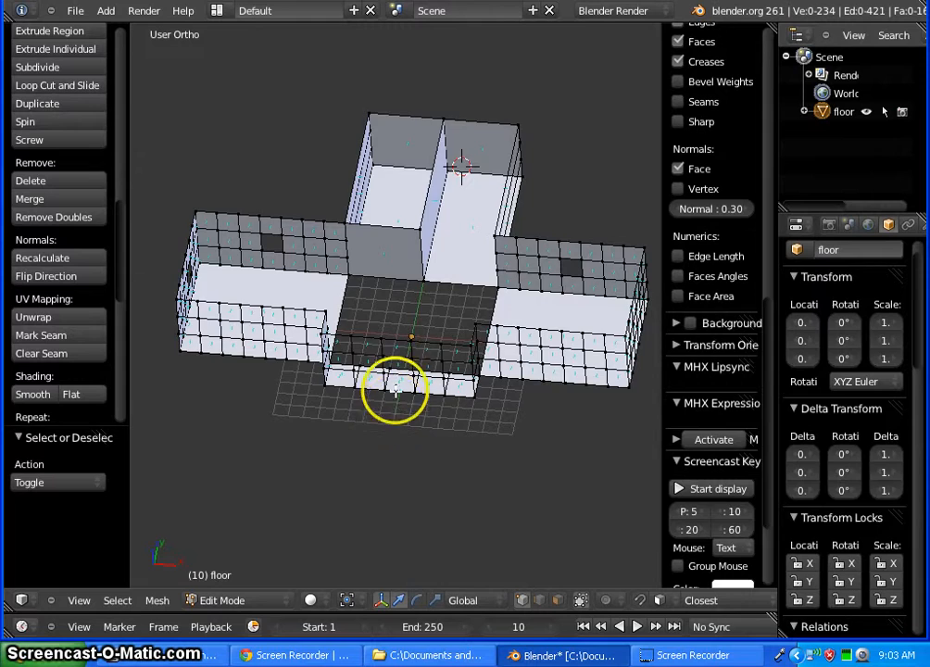
pyautogui.rightClick(468, 308)
pyautogui.moveTo(489, 304); pyautogui.dragTo(438, 463, button='middle')
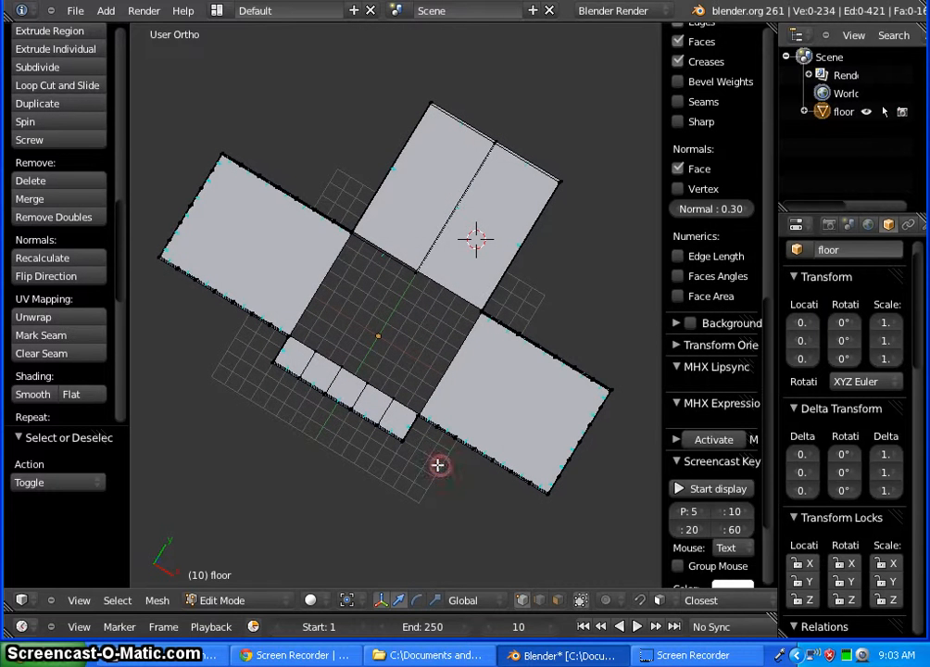
pyautogui.click(559, 599)
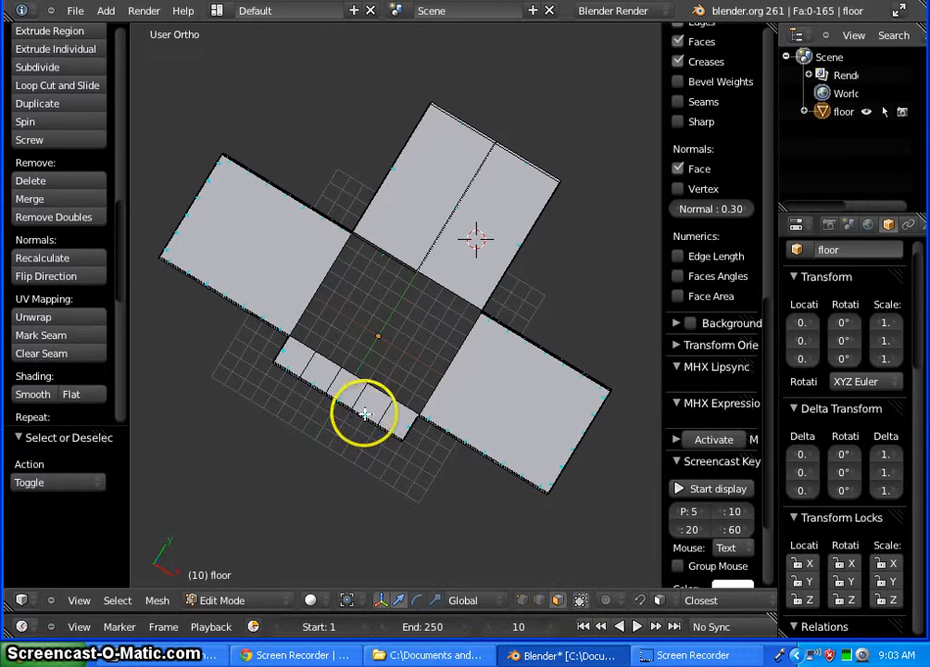
pyautogui.rightClick(398, 417)
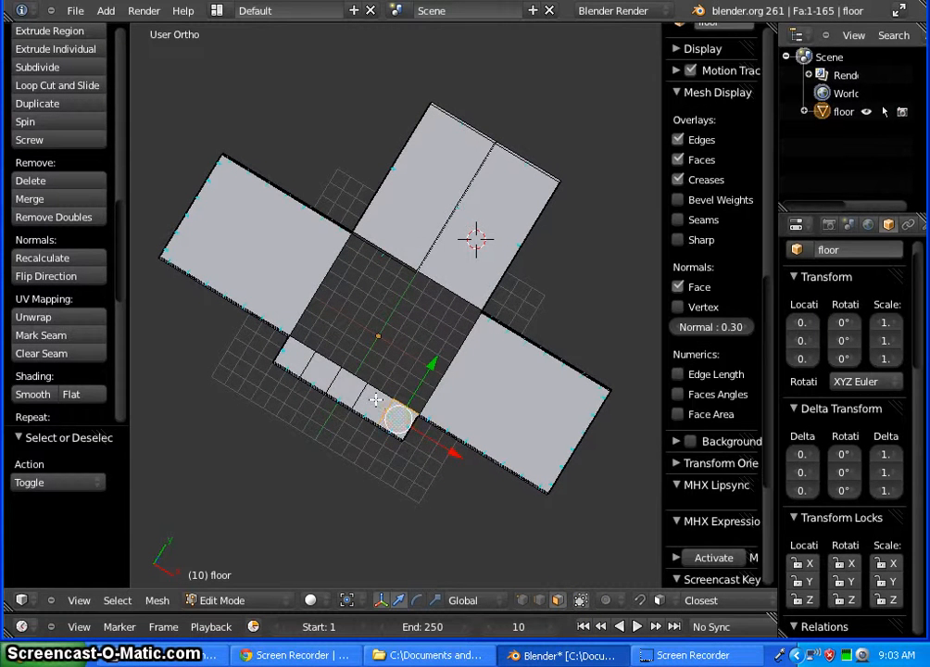
pyautogui.keyDown('shift'); pyautogui.rightClick(359, 396); pyautogui.keyUp('shift')
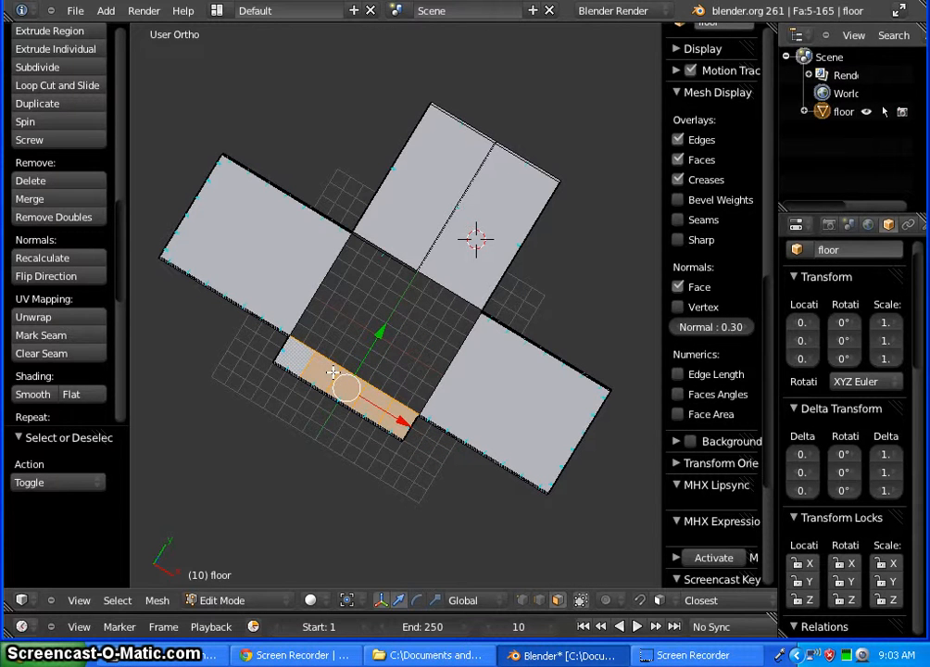
pyautogui.press('x')
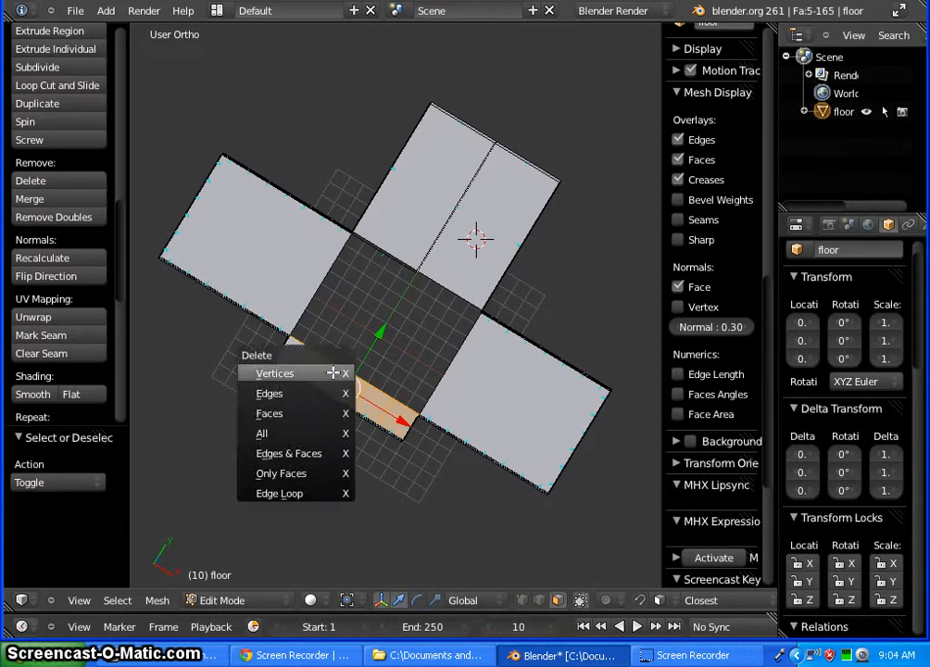
pyautogui.click(304, 413)
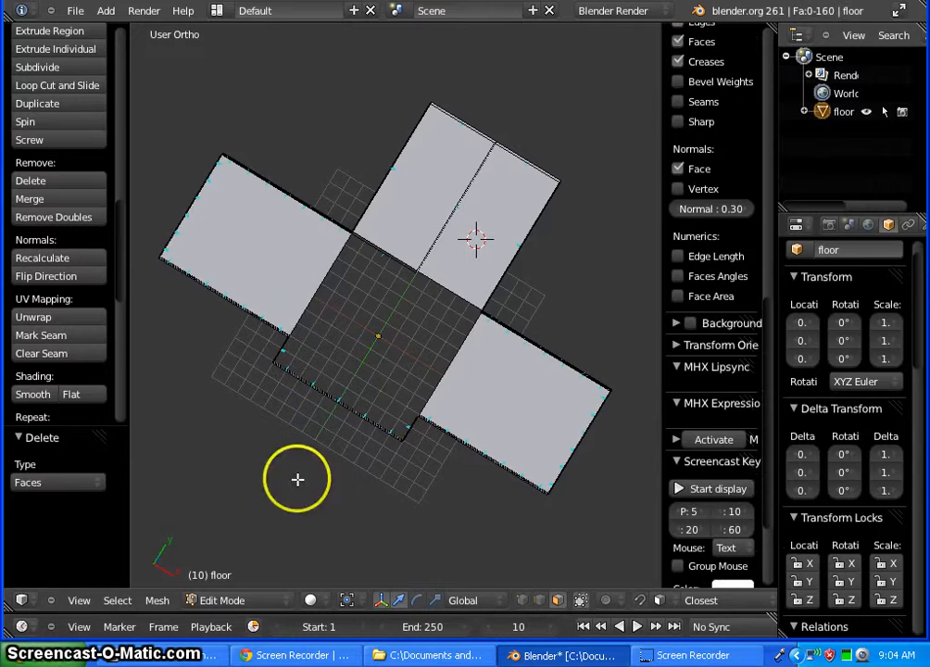
# Fill one central floor face from the two inner back corner vertices and the front bay's two outer bottom corners, then deselect everything
pyautogui.moveTo(298, 479)
pyautogui.mouseDown(button='middle')
pyautogui.moveTo(327, 386)
pyautogui.moveTo(341, 423)
pyautogui.moveTo(315, 470)
pyautogui.moveTo(295, 474)
pyautogui.mouseUp(button='middle')
pyautogui.moveTo(462, 495)
pyautogui.mouseDown(button='middle')
pyautogui.moveTo(468, 423)
pyautogui.moveTo(492, 395)
pyautogui.moveTo(510, 417)
pyautogui.moveTo(489, 429)
pyautogui.moveTo(456, 349)
pyautogui.moveTo(489, 390)
pyautogui.moveTo(465, 393)
pyautogui.mouseUp(button='middle')
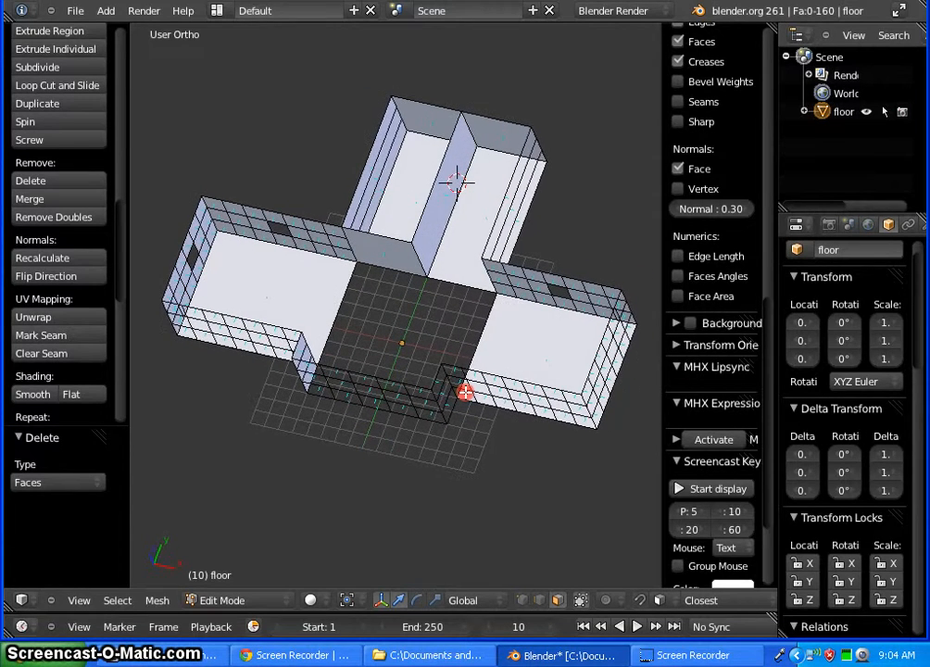
pyautogui.click(522, 600)
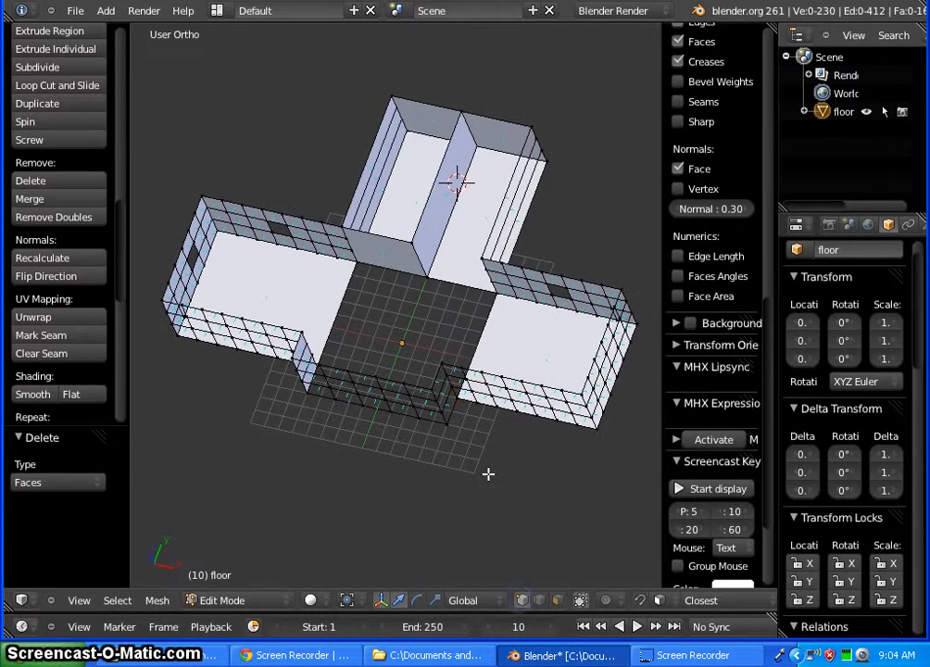
pyautogui.rightClick(495, 293)
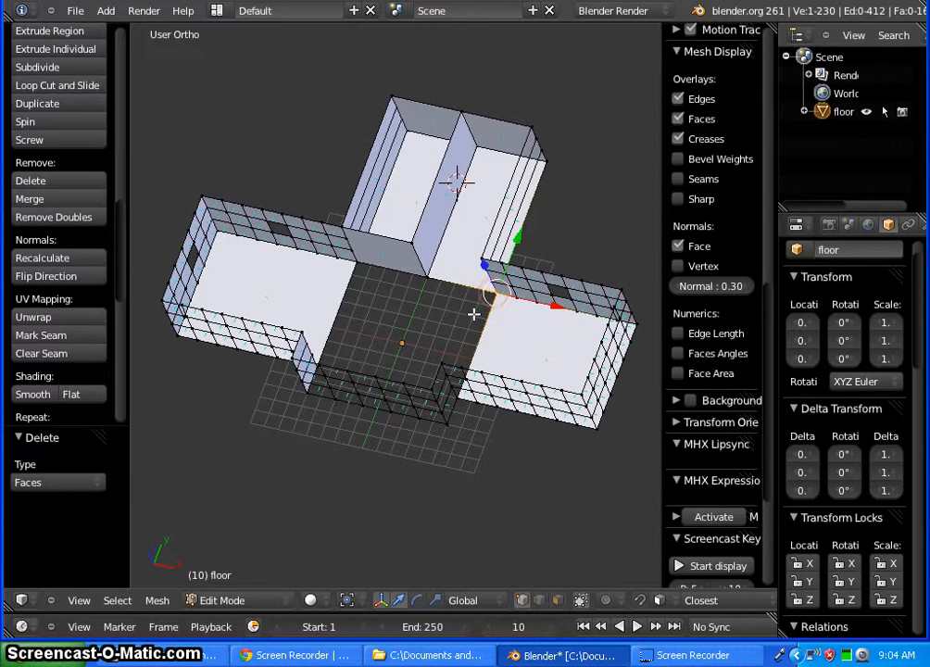
pyautogui.keyDown('shift'); pyautogui.rightClick(354, 266); pyautogui.keyUp('shift')
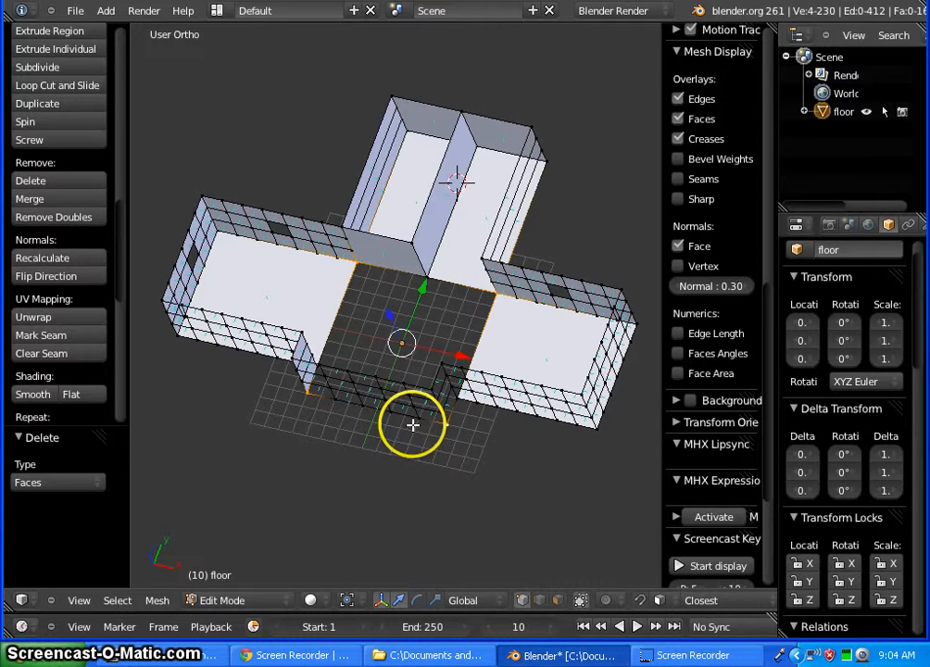
pyautogui.press('f')
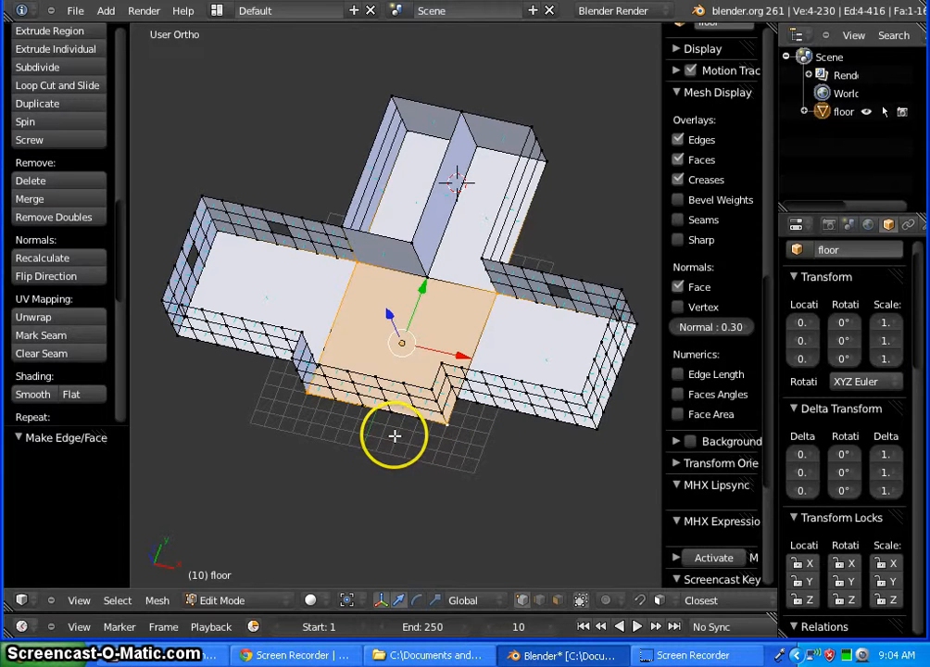
pyautogui.press('a')
# Add seven evenly spaced vertical loop cuts to the outer side wall of the right back room and deselect everything
pyautogui.moveTo(340, 474); pyautogui.dragTo(230, 369, button='middle')
pyautogui.moveTo(577, 417); pyautogui.dragTo(604, 394, button='middle')
pyautogui.moveTo(528, 392); pyautogui.dragTo(502, 408, button='middle')
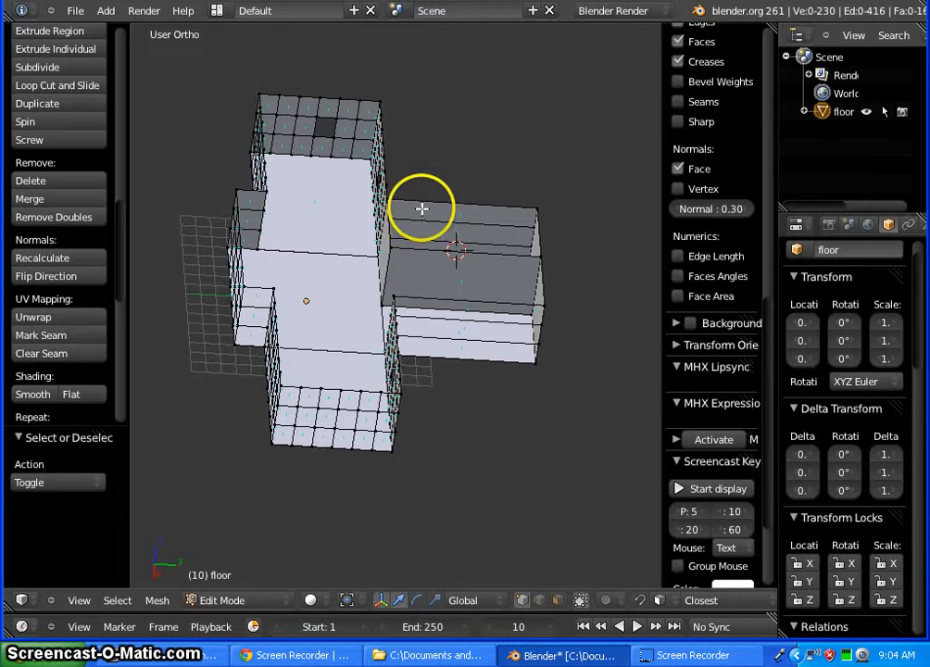
pyautogui.moveTo(552, 411)
pyautogui.mouseDown(button='middle')
pyautogui.moveTo(557, 399)
pyautogui.moveTo(541, 403)
pyautogui.moveTo(558, 421)
pyautogui.moveTo(548, 404)
pyautogui.mouseUp(button='middle')
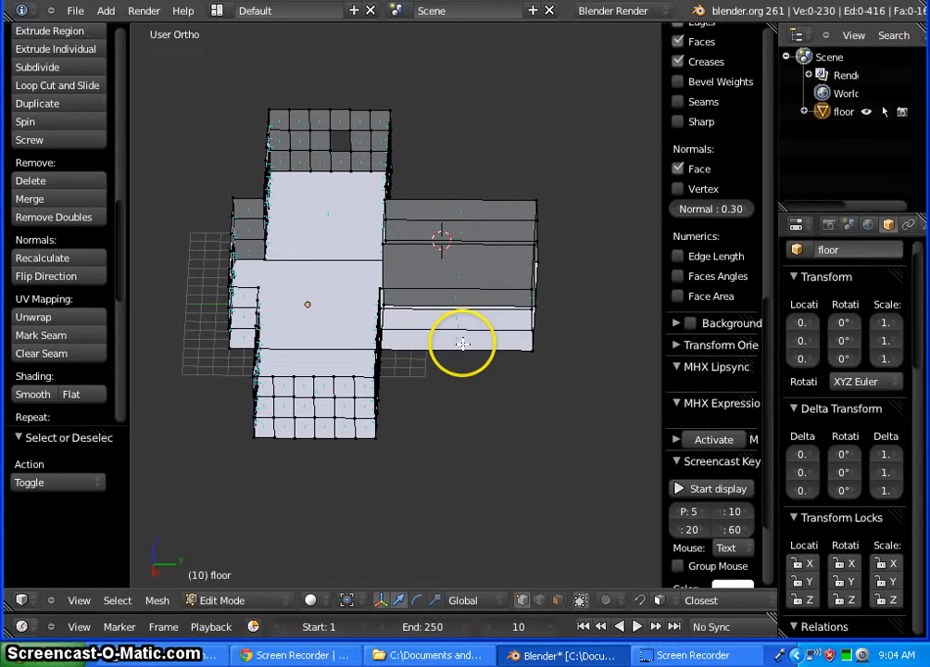
pyautogui.moveTo(542, 357); pyautogui.dragTo(480, 392, button='middle')
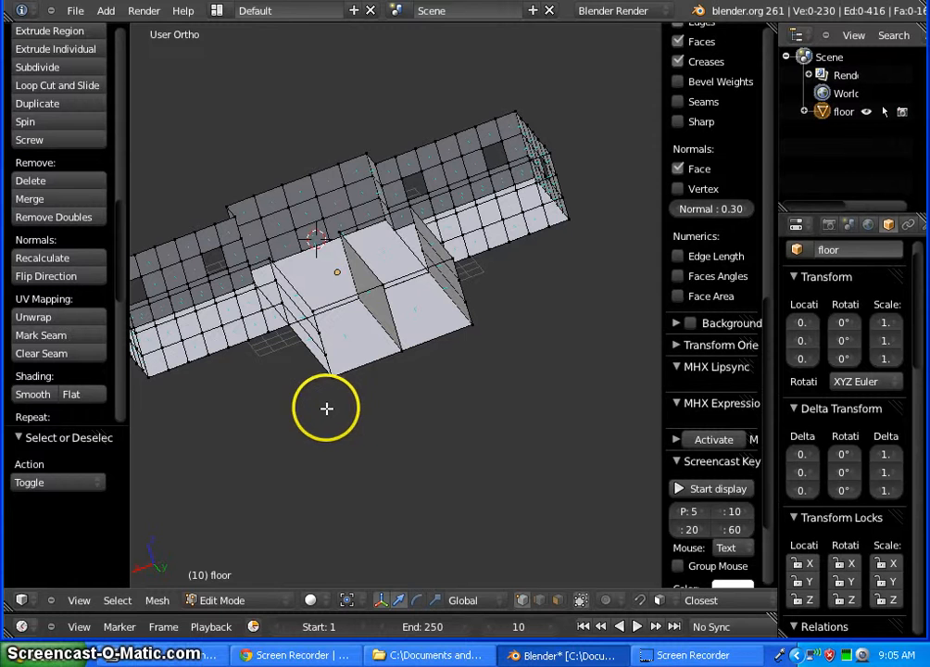
pyautogui.moveTo(341, 409); pyautogui.dragTo(426, 408, button='middle')
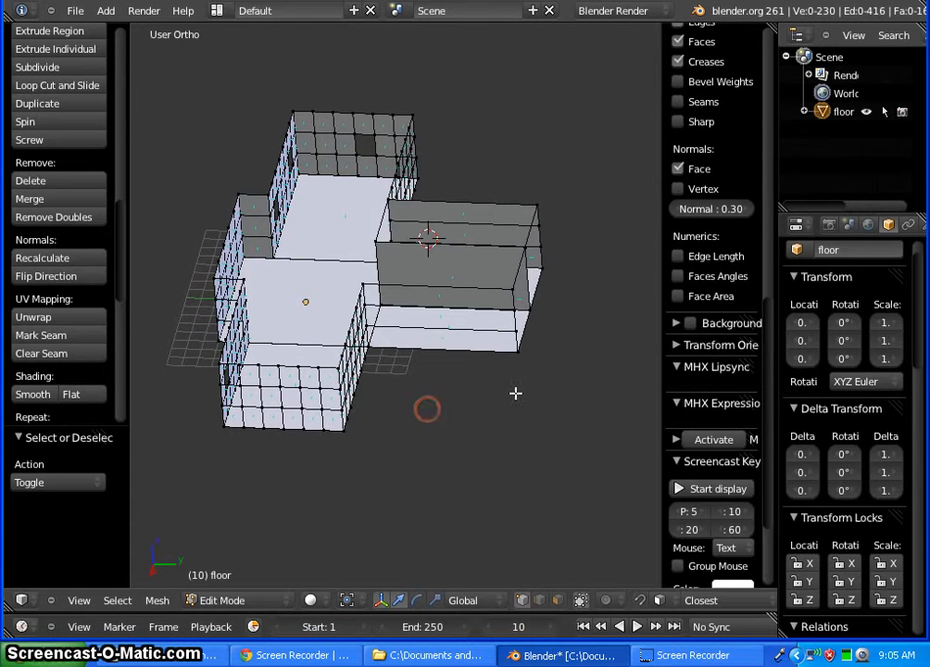
pyautogui.moveTo(563, 397); pyautogui.dragTo(572, 387, button='middle')
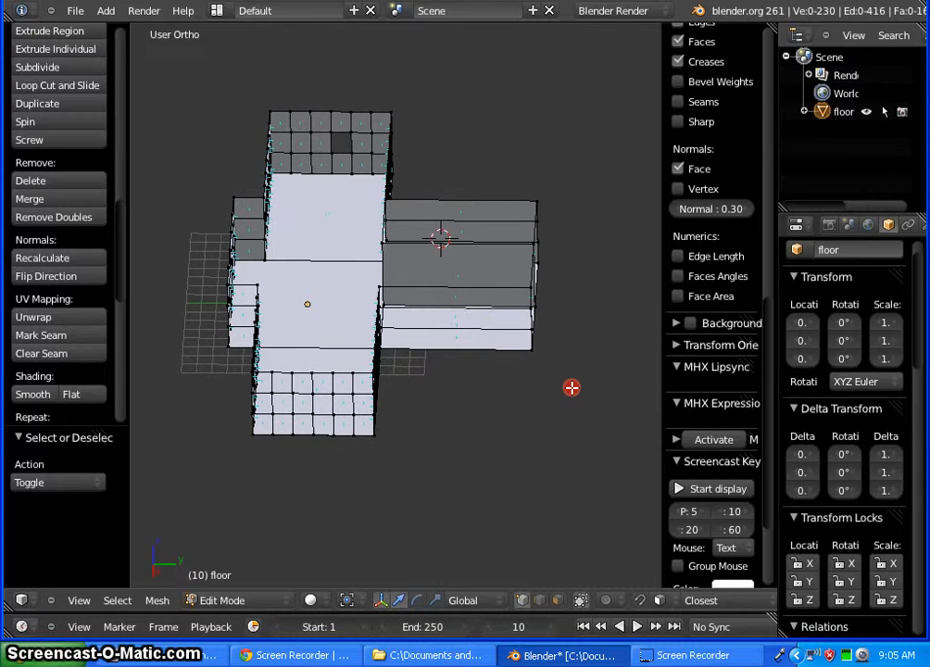
pyautogui.hotkey('ctrl', 'r')
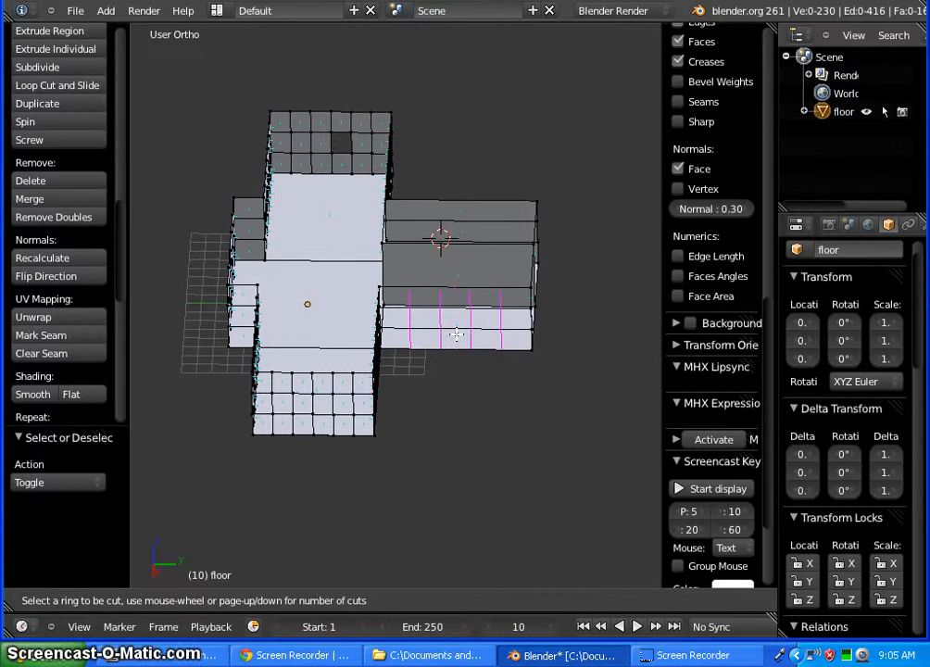
pyautogui.scroll(2, 456, 334)
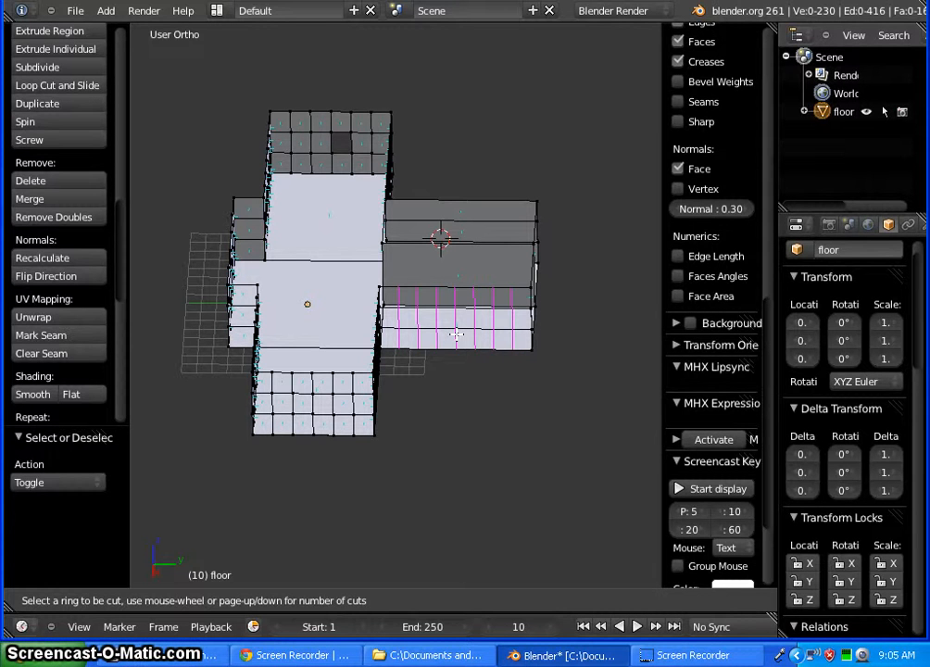
pyautogui.click(456, 333)
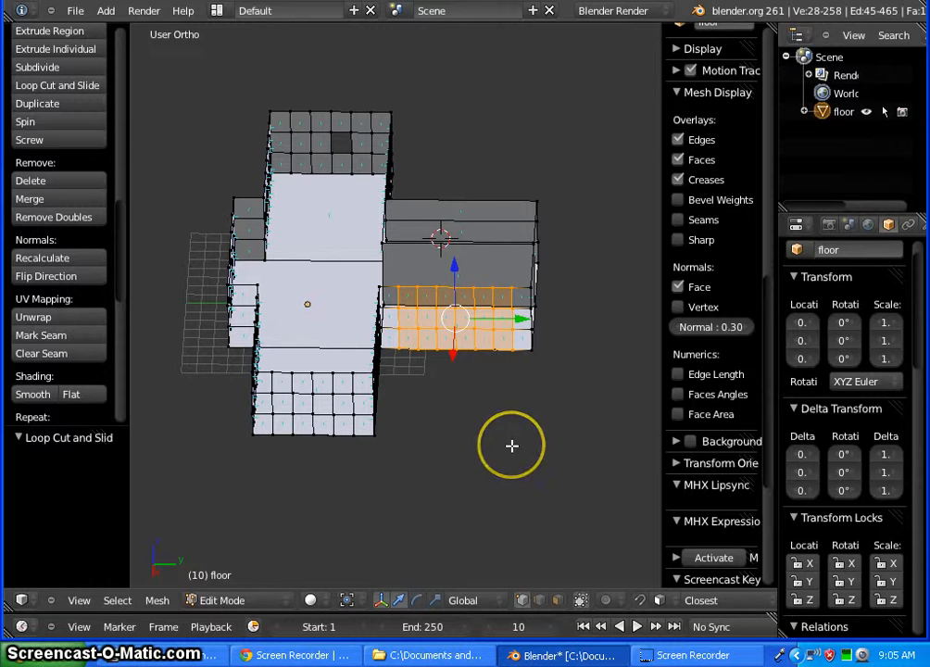
pyautogui.press('a')
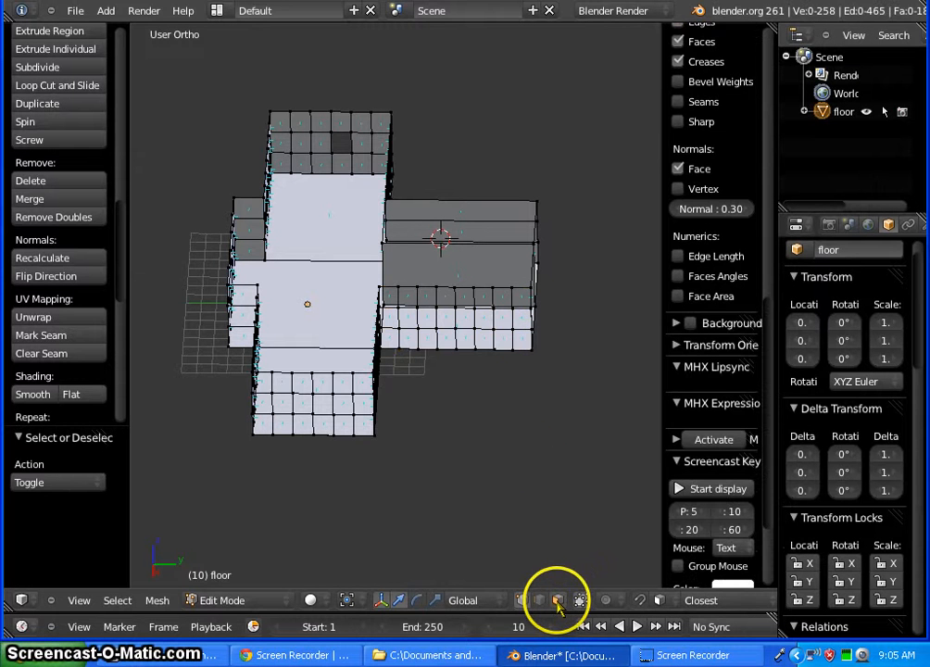
# Delete the middle-row face in the third column from the front of the right back room's outer wall to open a window
pyautogui.click(557, 600)
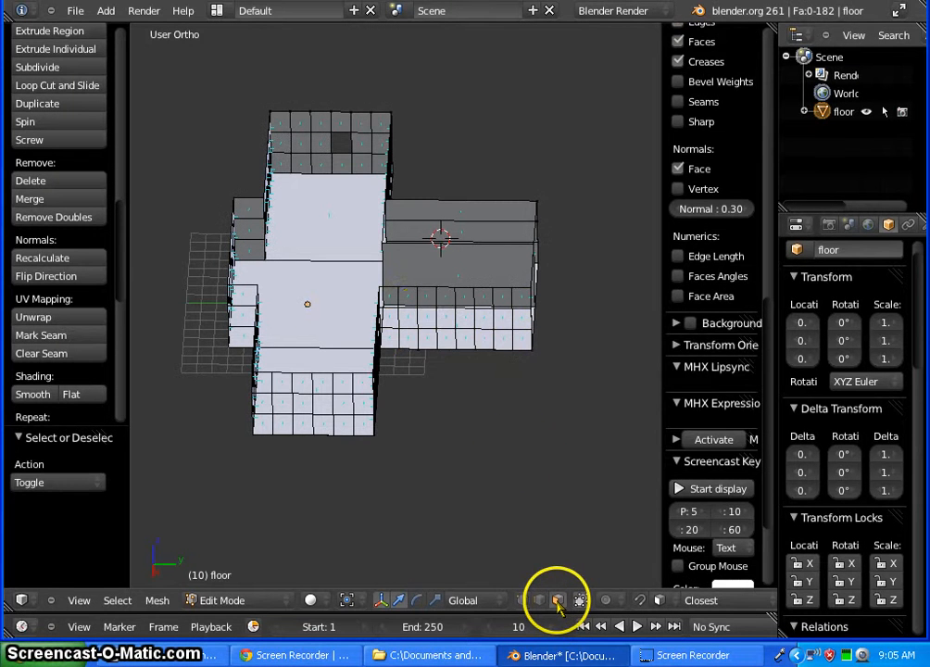
pyautogui.rightClick(424, 318)
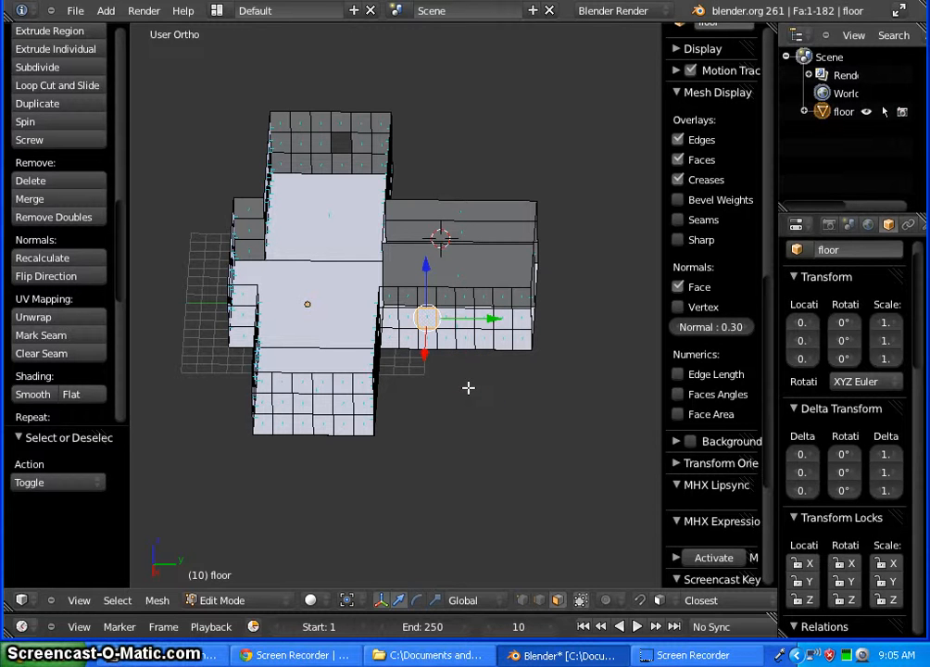
pyautogui.press('x')
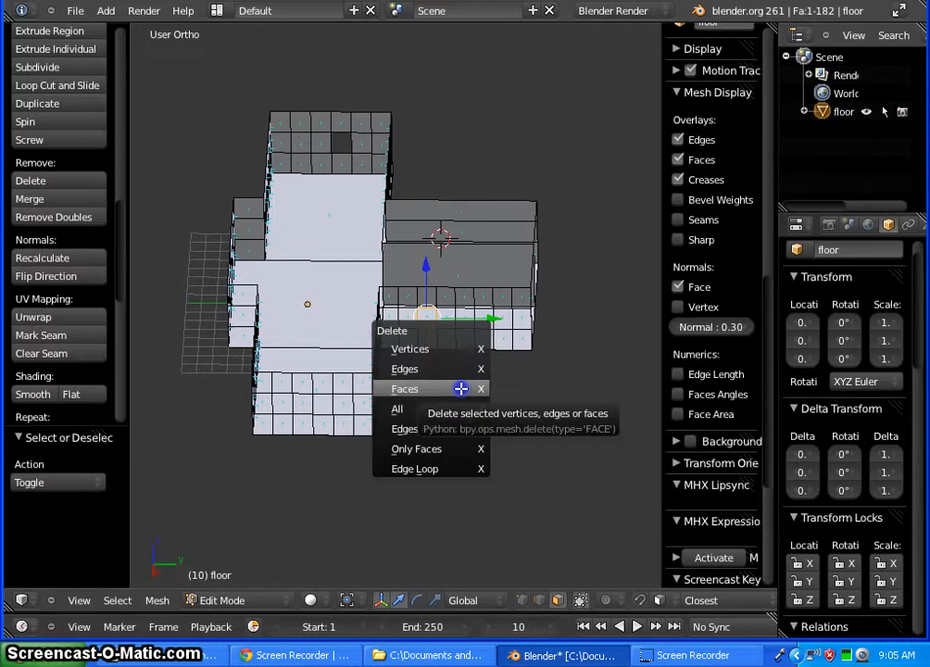
pyautogui.click(460, 388)
pyautogui.moveTo(554, 400); pyautogui.dragTo(204, 360, button='middle')
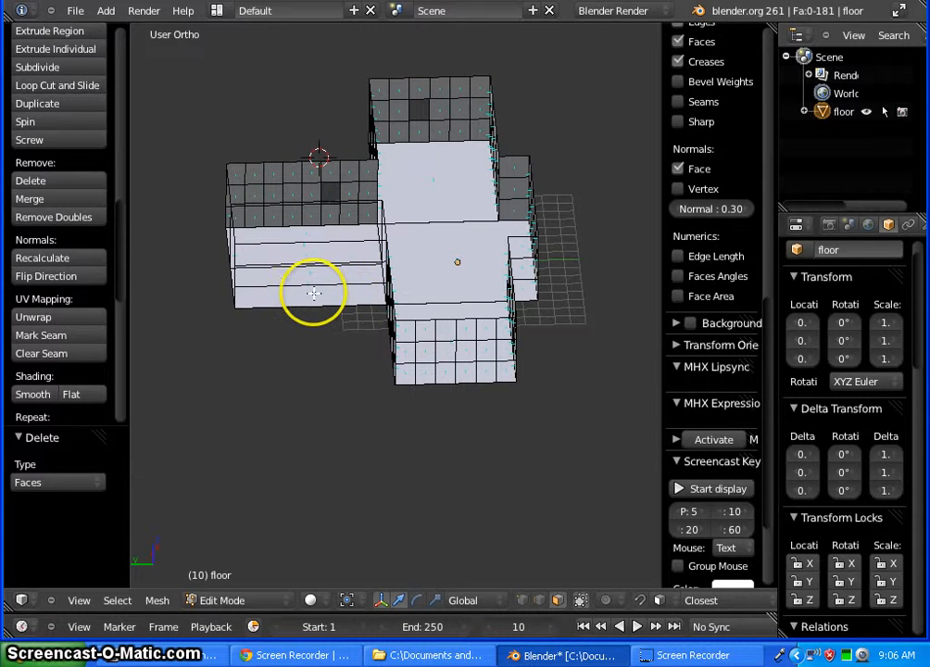
# Add seven evenly spaced vertical loop cuts to the left back room's outer side wall and deselect everything
pyautogui.hotkey('ctrl', 'r')
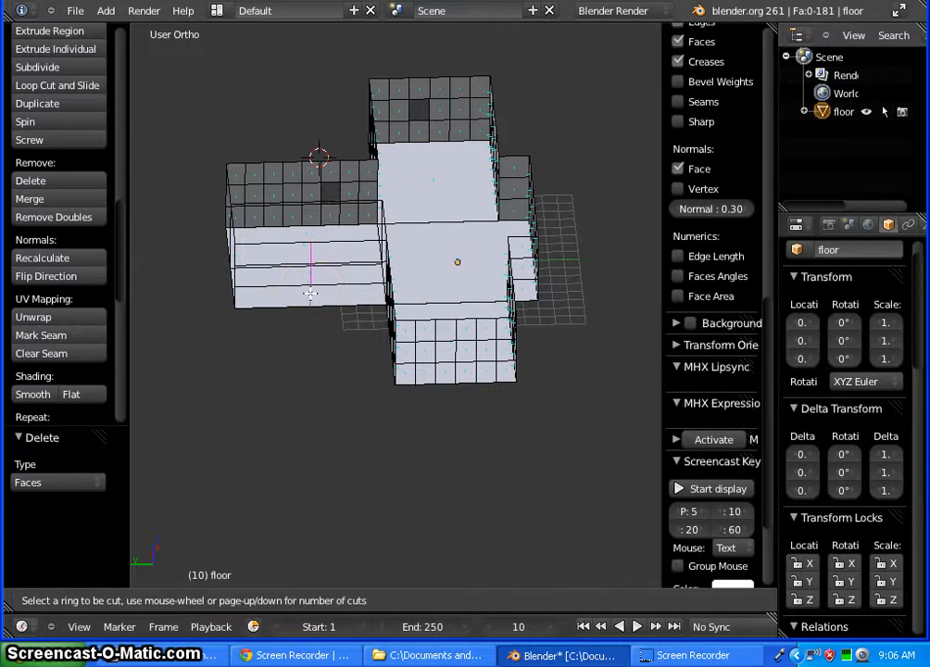
pyautogui.scroll(3, 311, 293)
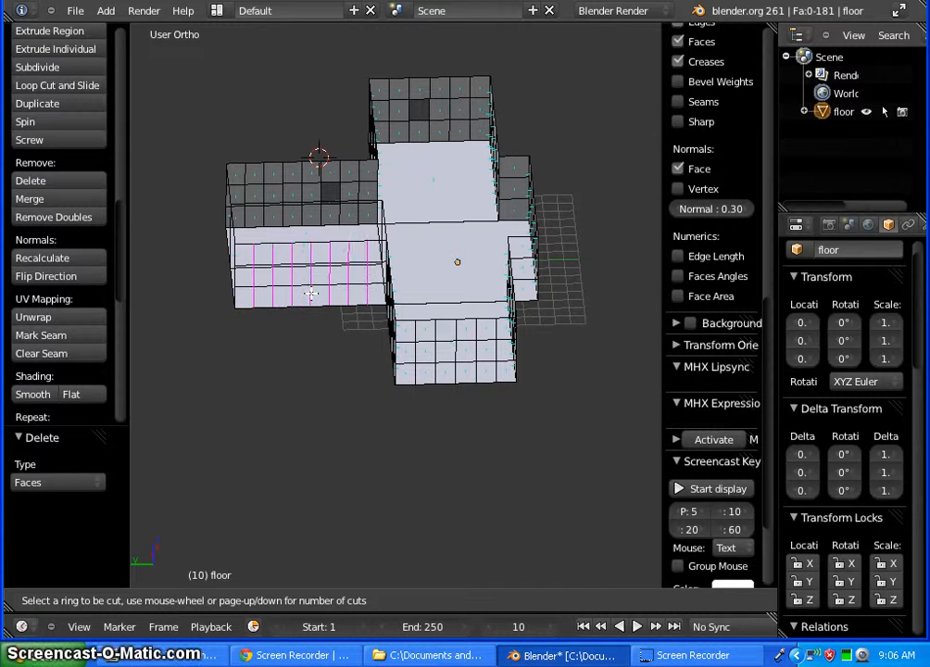
pyautogui.click(311, 293)
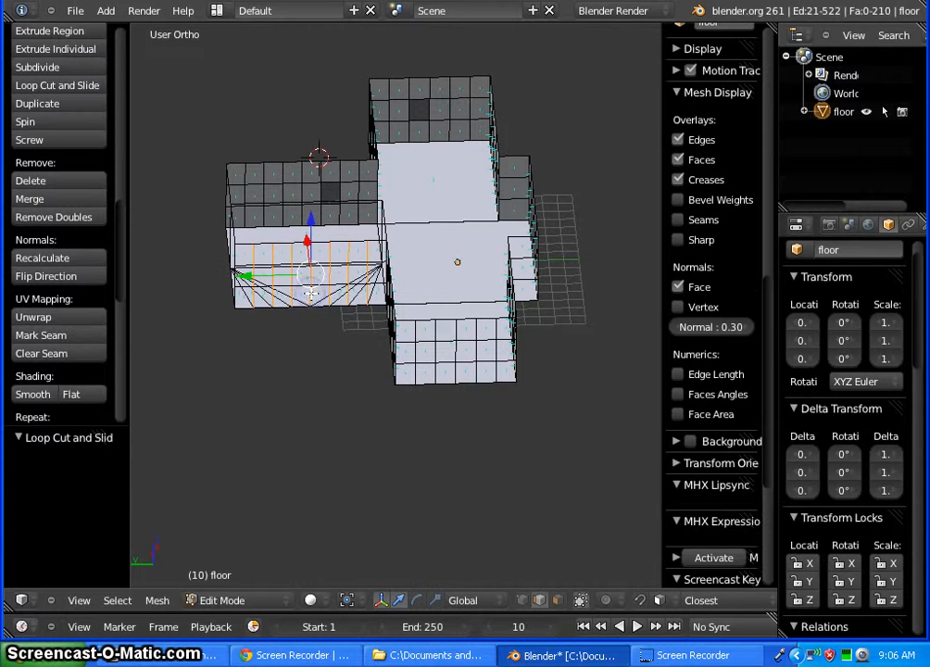
pyautogui.moveTo(286, 368)
pyautogui.mouseDown(button='middle')
pyautogui.moveTo(316, 395)
pyautogui.moveTo(374, 392)
pyautogui.moveTo(296, 390)
pyautogui.moveTo(281, 375)
pyautogui.moveTo(370, 386)
pyautogui.moveTo(303, 368)
pyautogui.moveTo(291, 368)
pyautogui.moveTo(289, 380)
pyautogui.mouseUp(button='middle')
pyautogui.press('a')
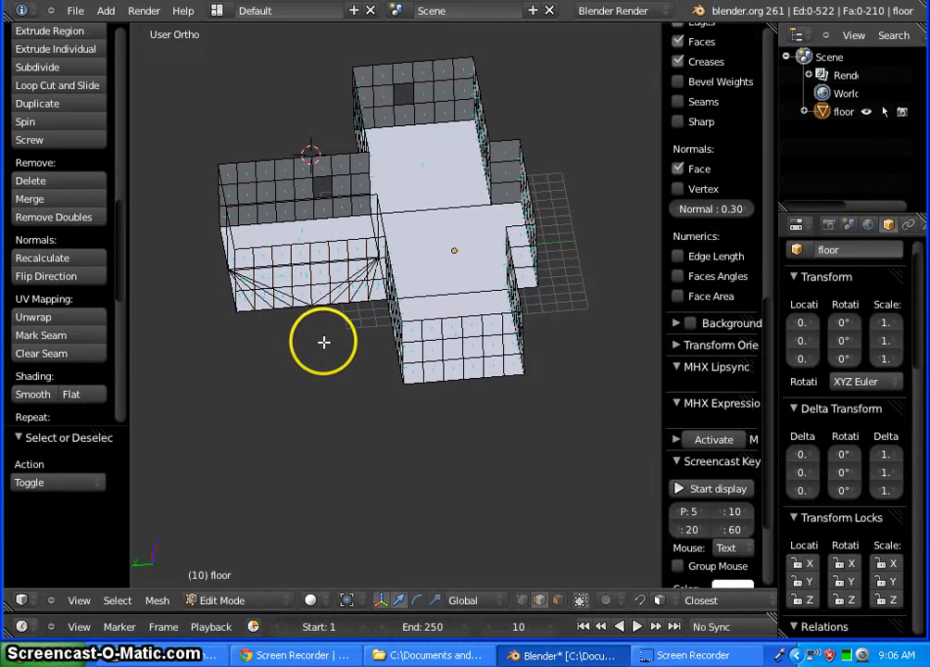
# Cut a window opening in the left back room's outer wall by deleting the middle-row face in the third column from the front
pyautogui.click(556, 600)
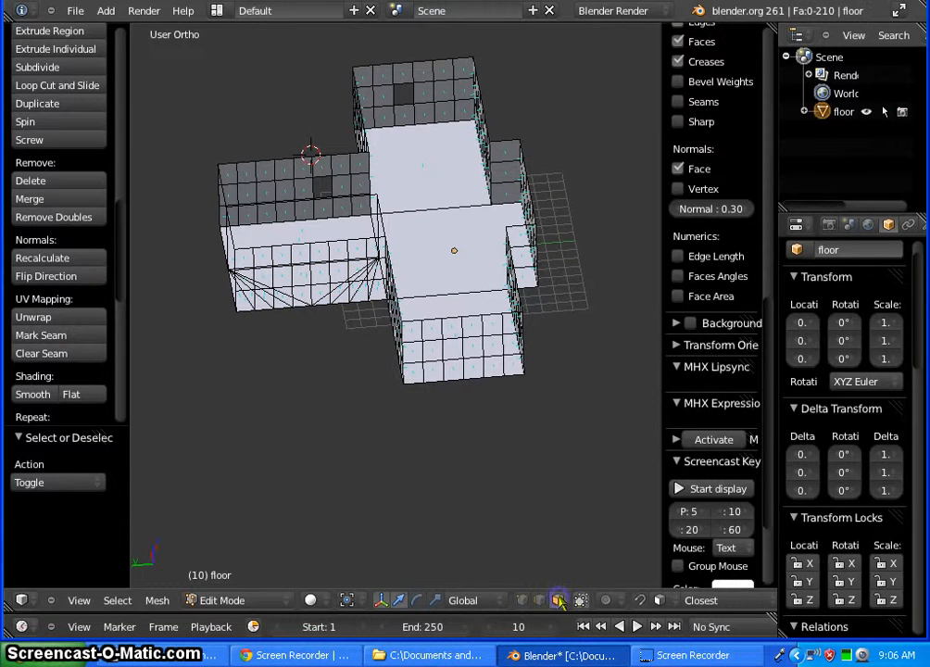
pyautogui.rightClick(339, 271)
pyautogui.moveTo(332, 386); pyautogui.dragTo(352, 400, button='middle')
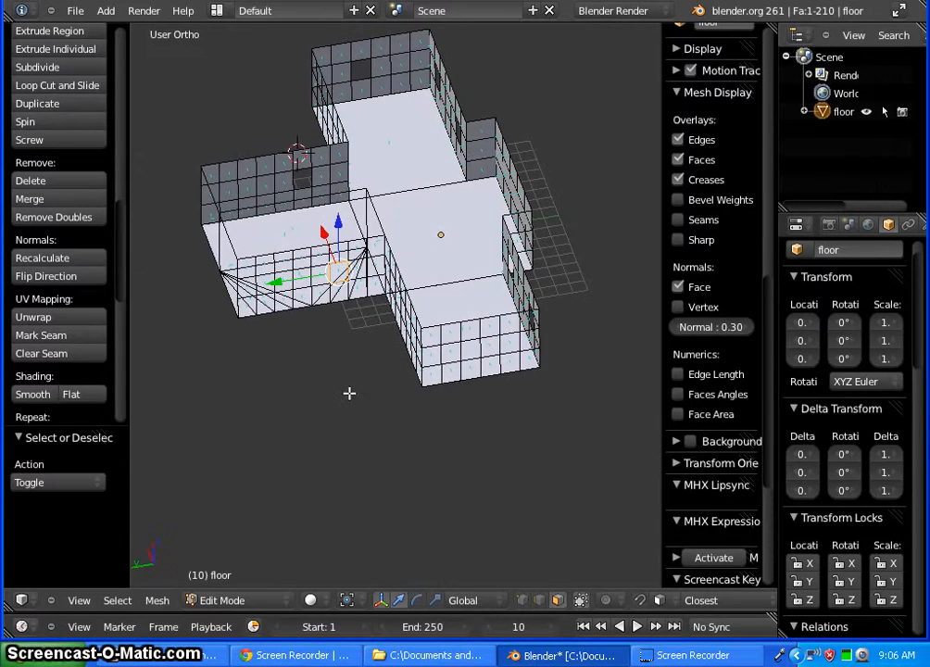
pyautogui.press('x')
pyautogui.click(328, 393)
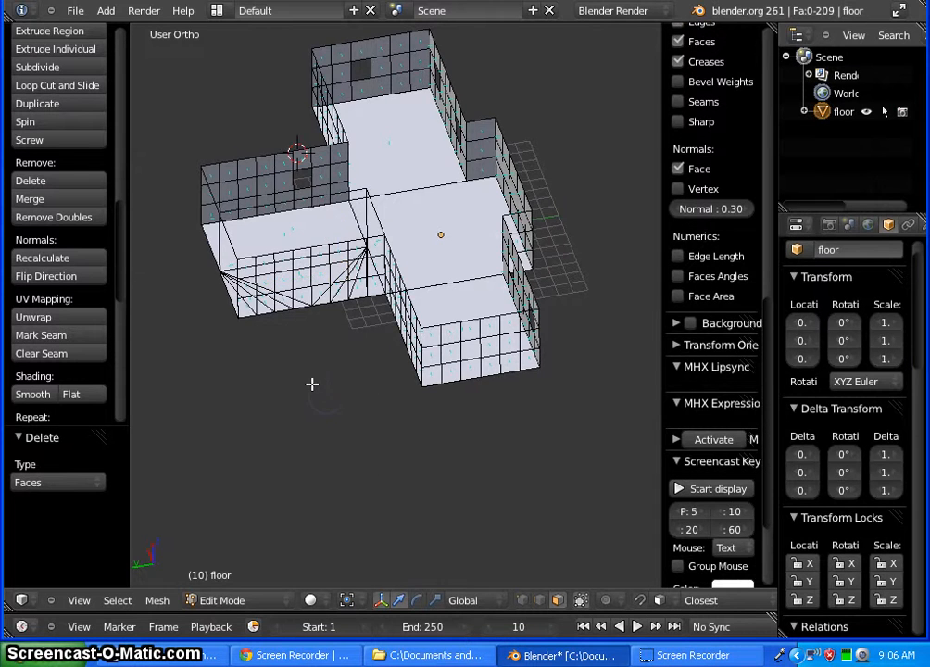
pyautogui.moveTo(273, 403); pyautogui.dragTo(360, 433, button='middle')
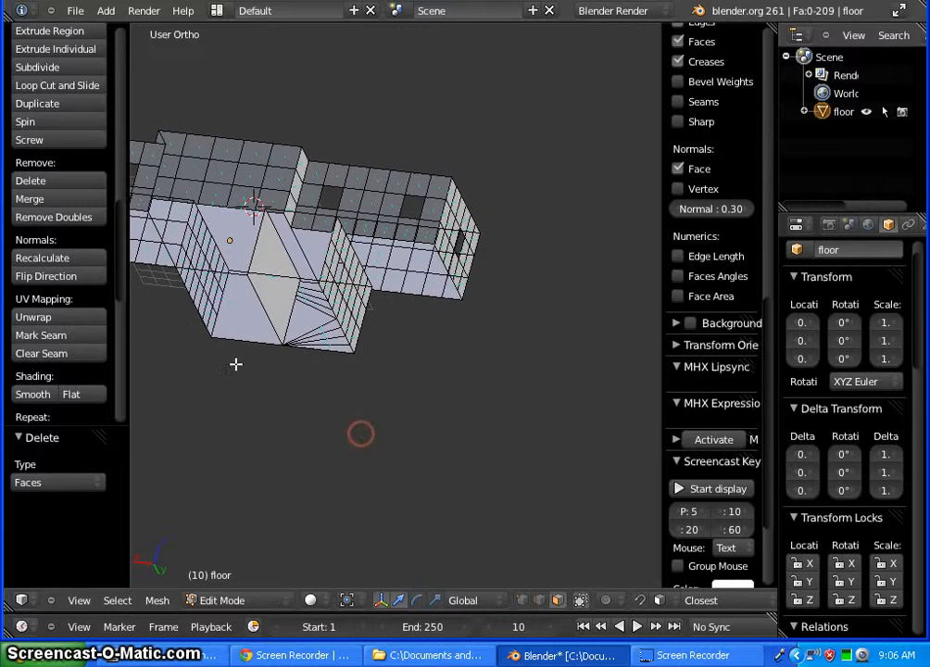
pyautogui.moveTo(159, 286); pyautogui.dragTo(148, 319, button='middle')
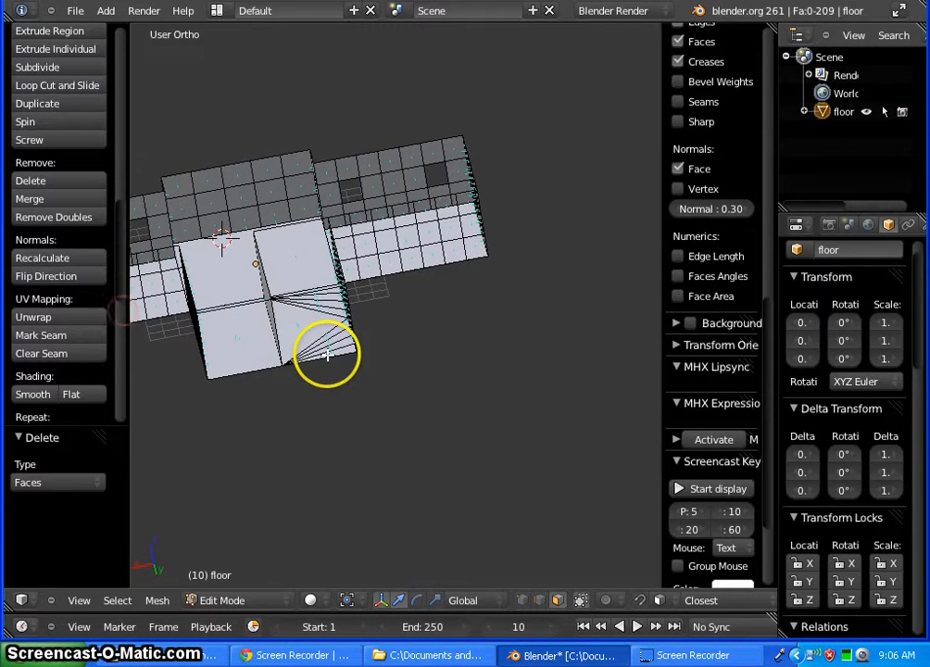
pyautogui.moveTo(331, 384); pyautogui.dragTo(380, 408, button='middle')
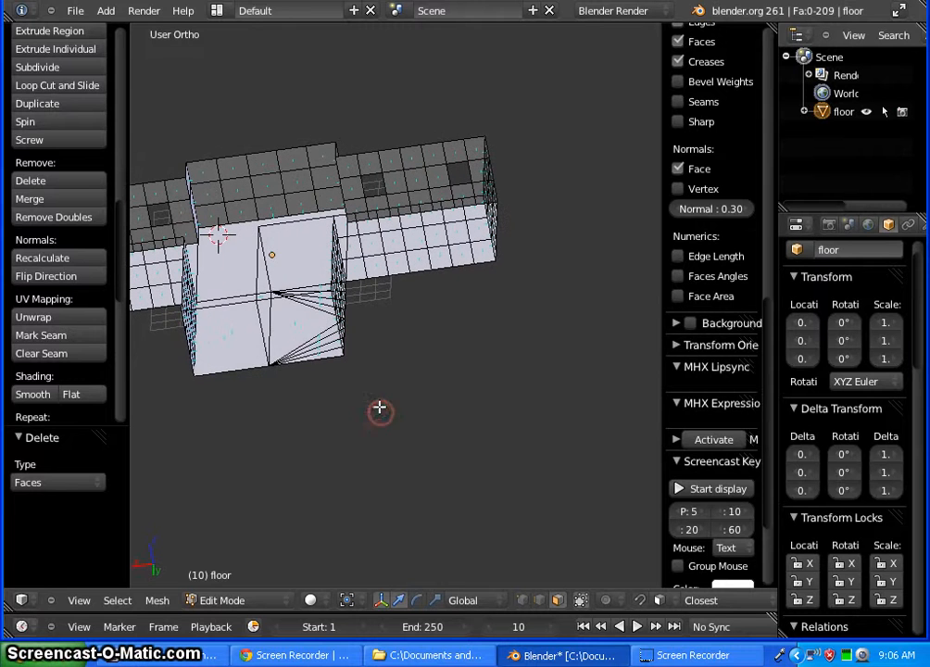
pyautogui.hotkey('ctrl', 'r')
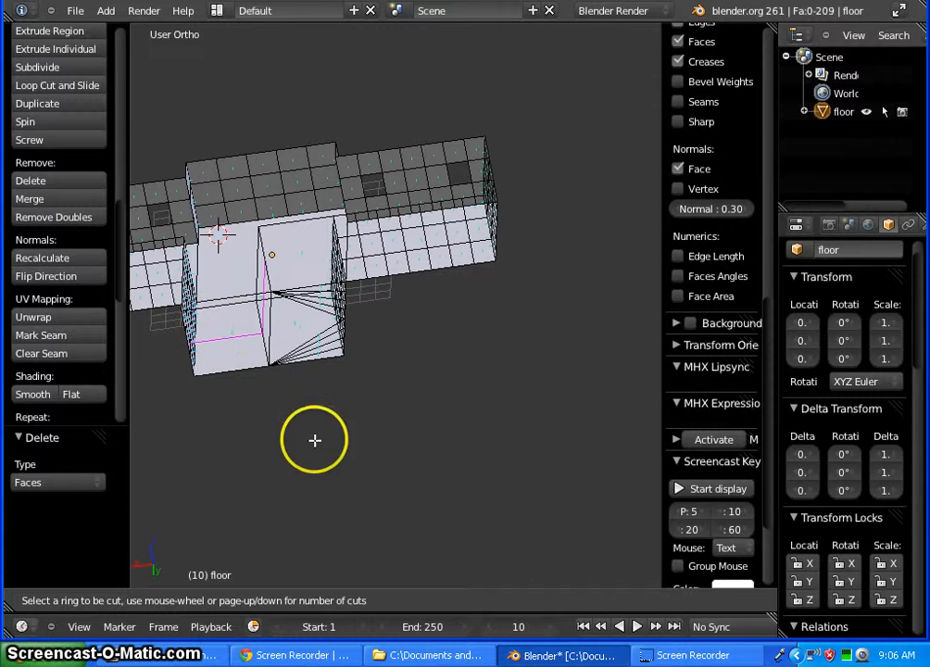
pyautogui.click(306, 389)
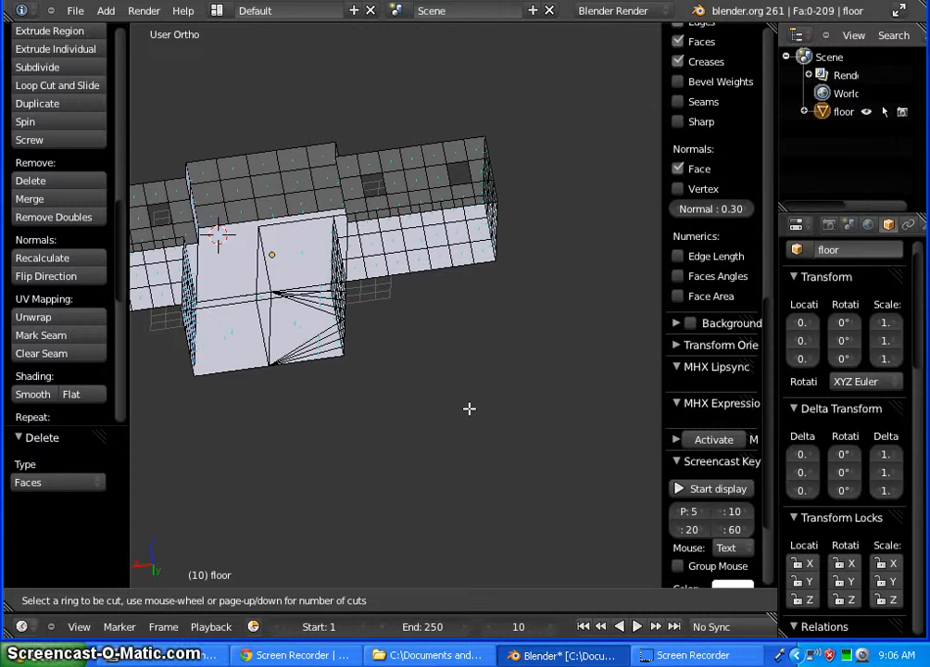
pyautogui.click(377, 456)
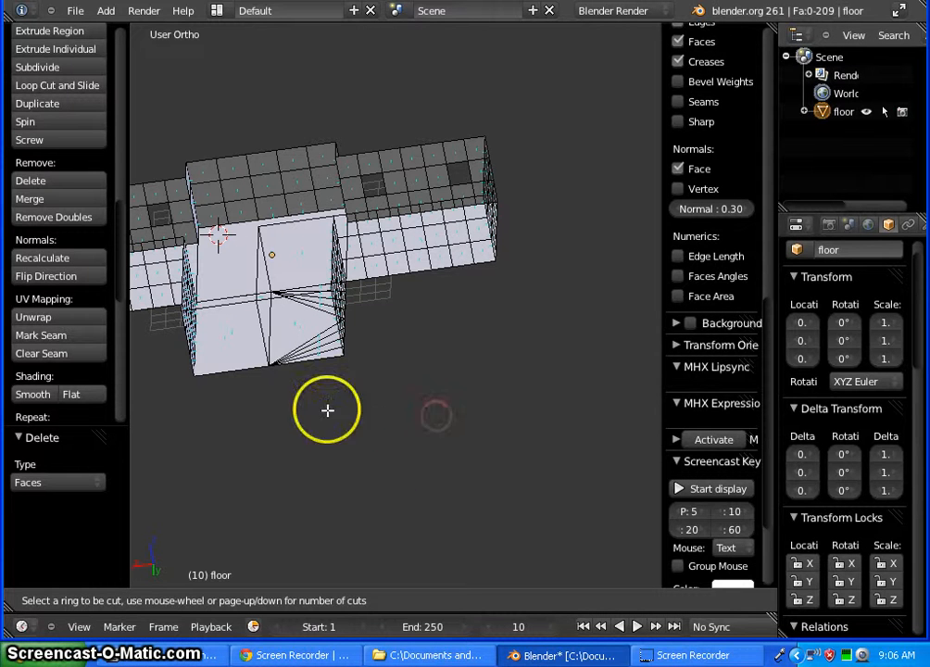
pyautogui.rightClick(430, 403)
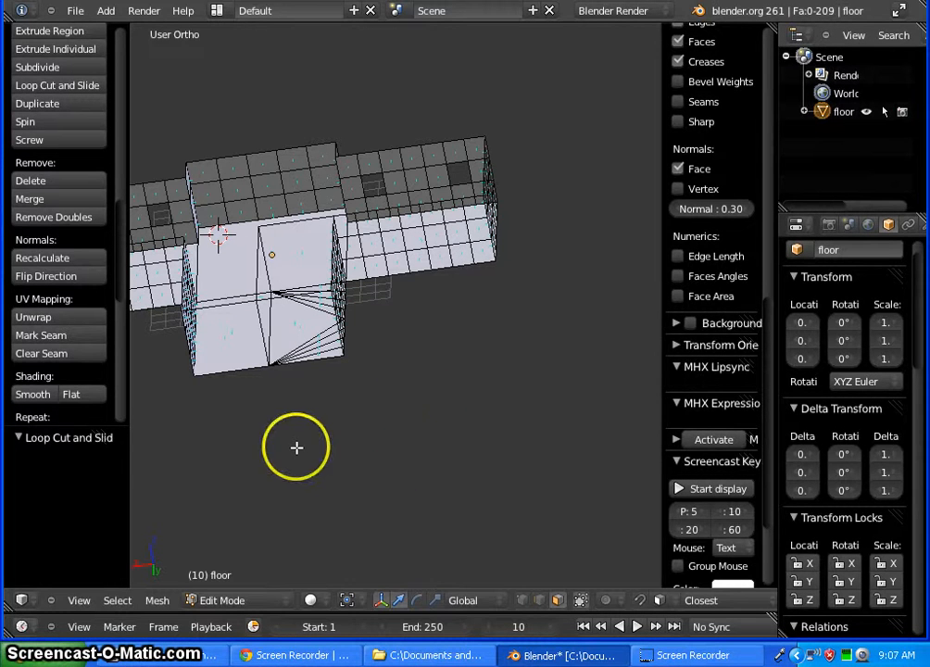
# Try adding three vertical loop cuts to the +X half of the back section's rear wall, and undo them
pyautogui.moveTo(340, 436); pyautogui.dragTo(572, 351, button='middle')
pyautogui.moveTo(596, 359)
pyautogui.mouseDown(button='middle')
pyautogui.moveTo(544, 380)
pyautogui.moveTo(581, 363)
pyautogui.mouseUp(button='middle')
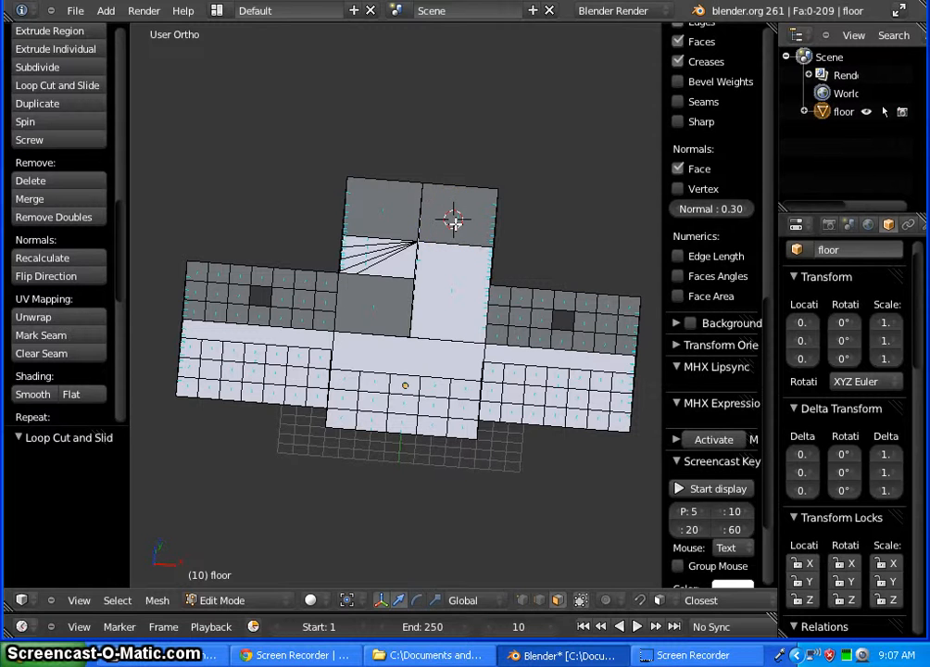
pyautogui.hotkey('ctrl', 'r')
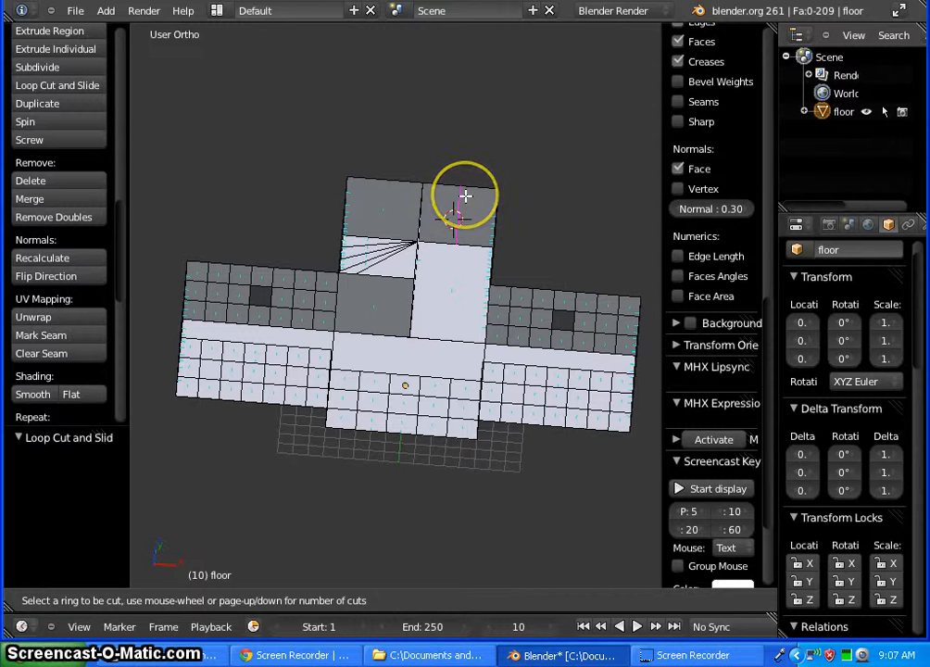
pyautogui.scroll(1, 465, 196)
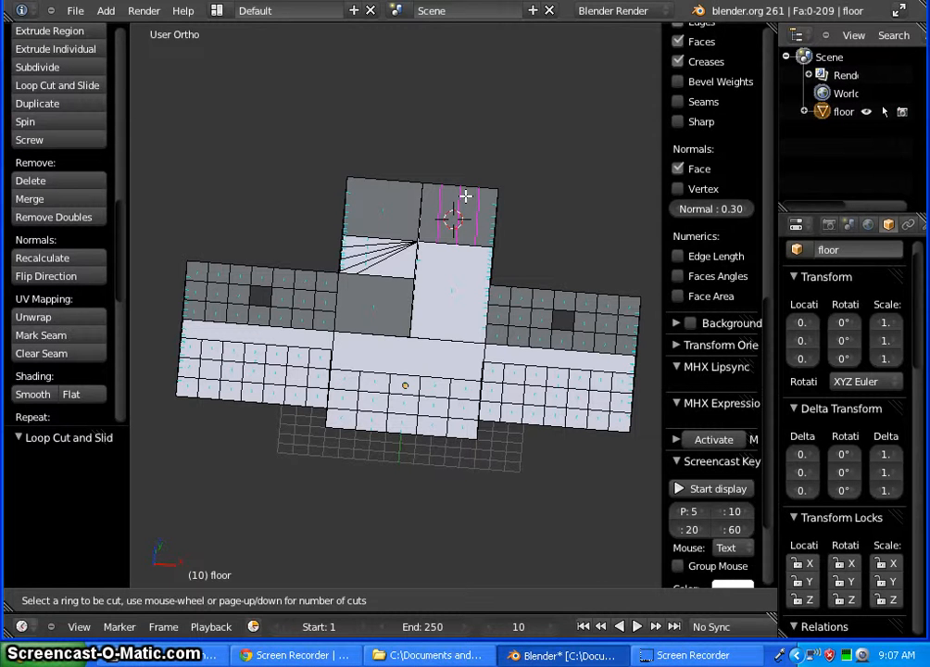
pyautogui.click(465, 196)
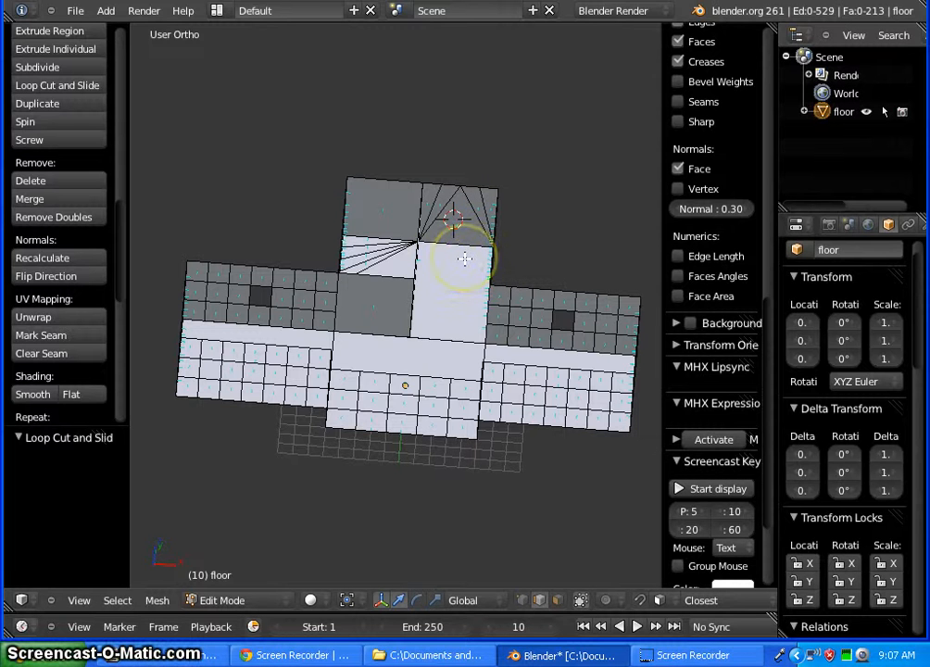
pyautogui.hotkey('ctrl', 'z')
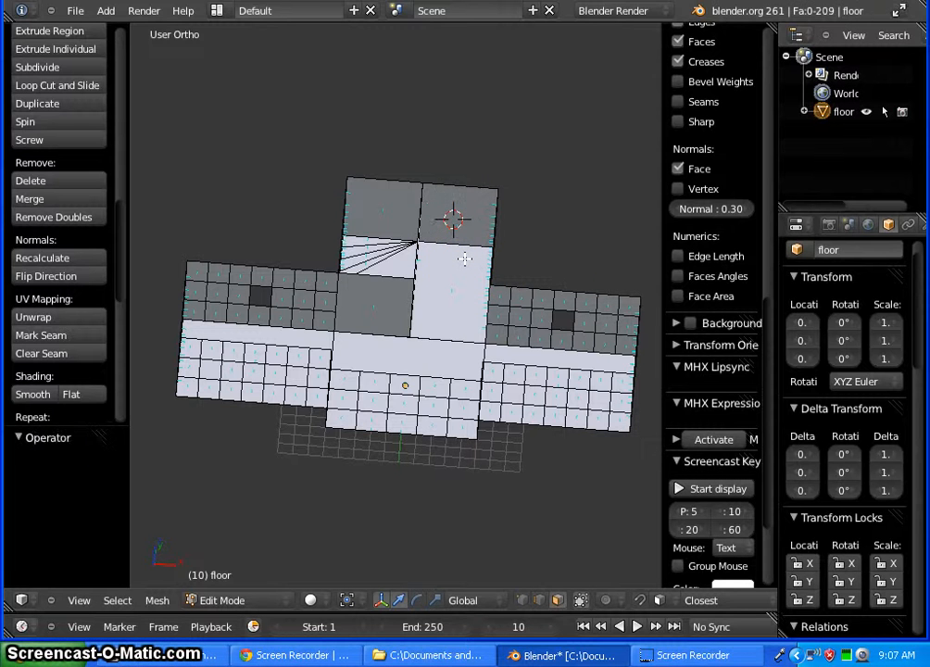
# Delete the 12 faces in the four rearmost columns of the back section's +X outer side wall
pyautogui.moveTo(563, 284); pyautogui.dragTo(465, 477, button='middle')
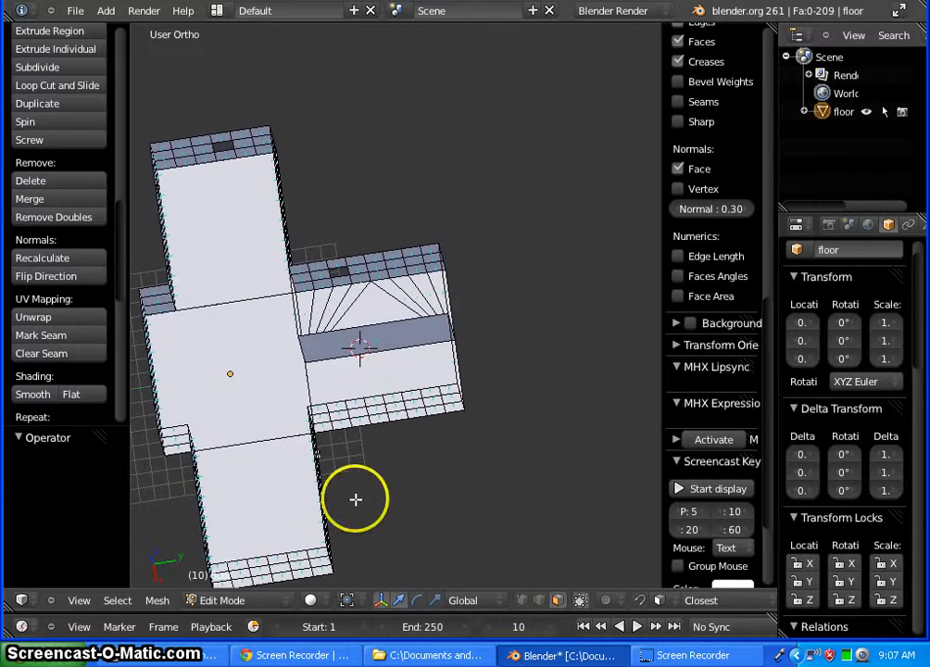
pyautogui.moveTo(356, 499); pyautogui.dragTo(329, 418, button='middle')
pyautogui.moveTo(432, 451)
pyautogui.mouseDown(button='middle')
pyautogui.moveTo(438, 428)
pyautogui.moveTo(438, 447)
pyautogui.moveTo(576, 433)
pyautogui.moveTo(444, 425)
pyautogui.moveTo(446, 445)
pyautogui.moveTo(435, 445)
pyautogui.mouseUp(button='middle')
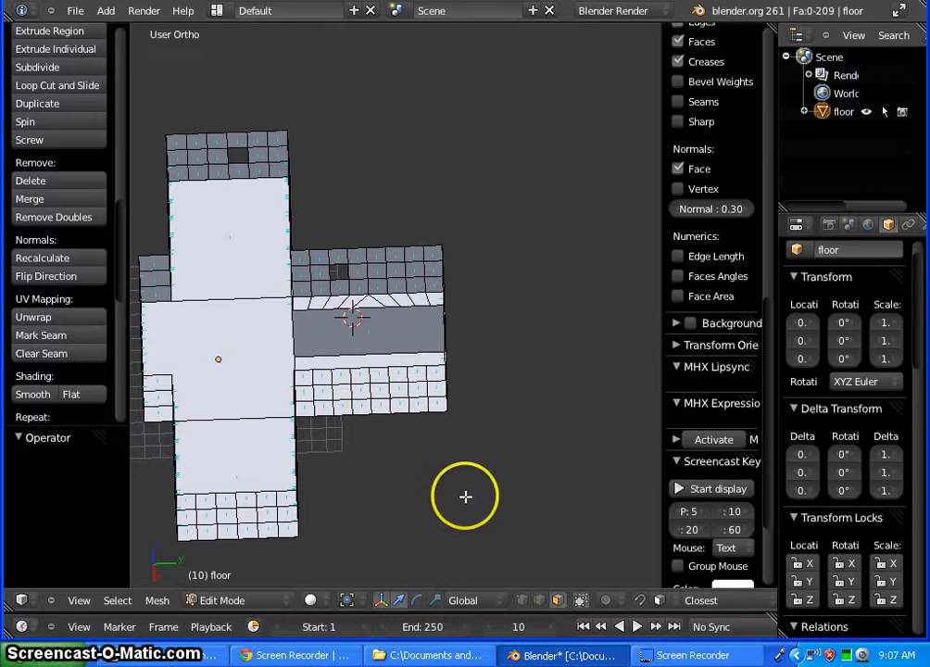
pyautogui.rightClick(433, 371)
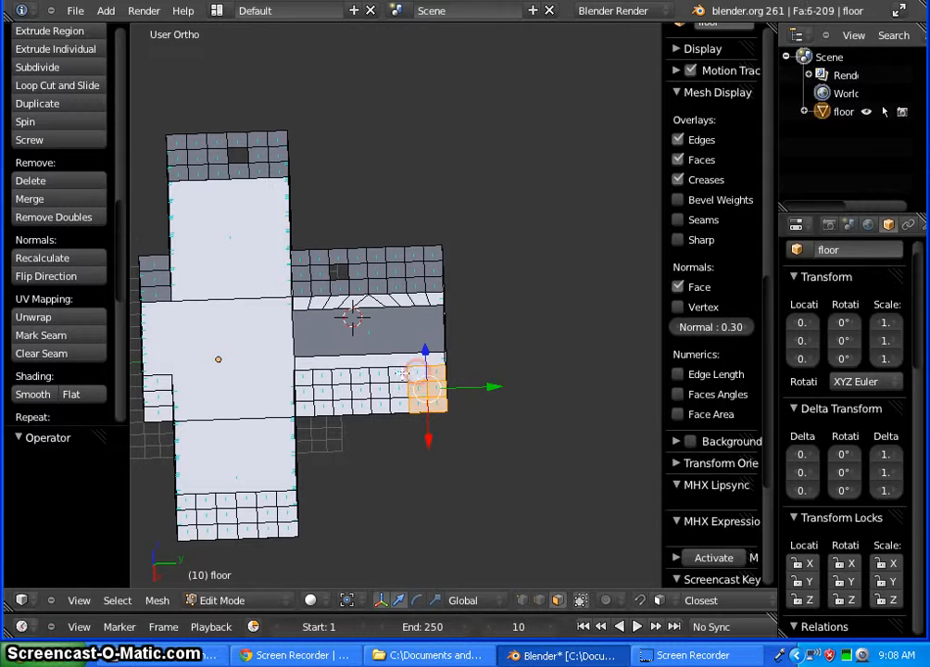
pyautogui.keyDown('shift'); pyautogui.rightClick(406, 410); pyautogui.keyUp('shift')
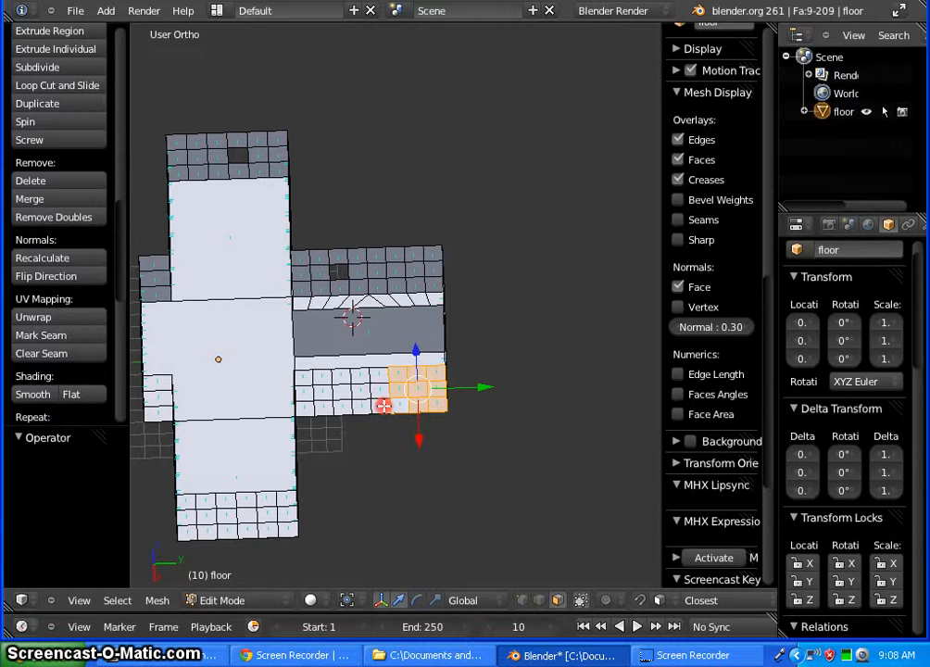
pyautogui.keyDown('shift'); pyautogui.rightClick(381, 405); pyautogui.keyUp('shift')
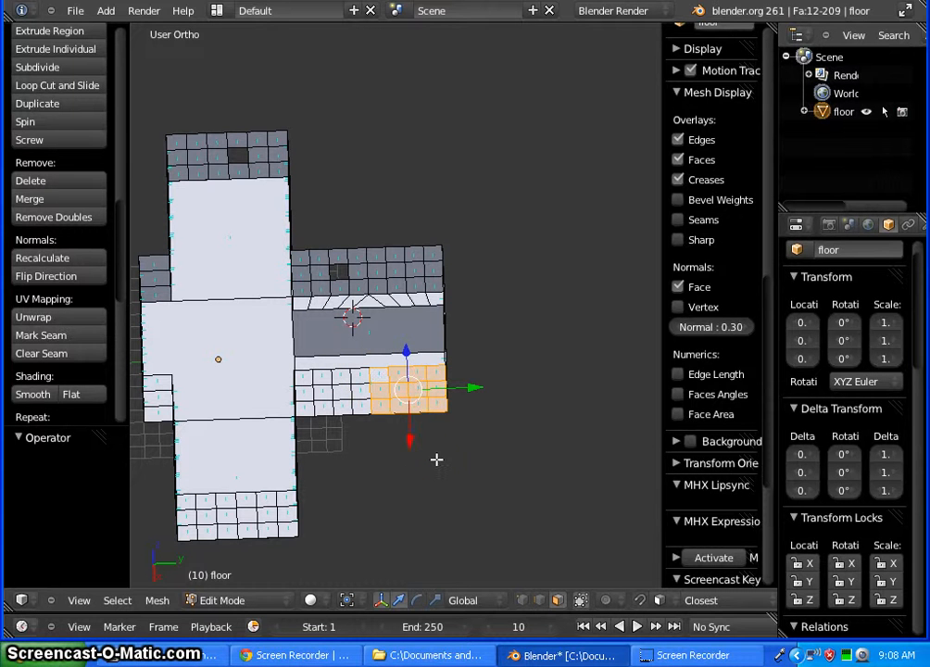
pyautogui.press('x')
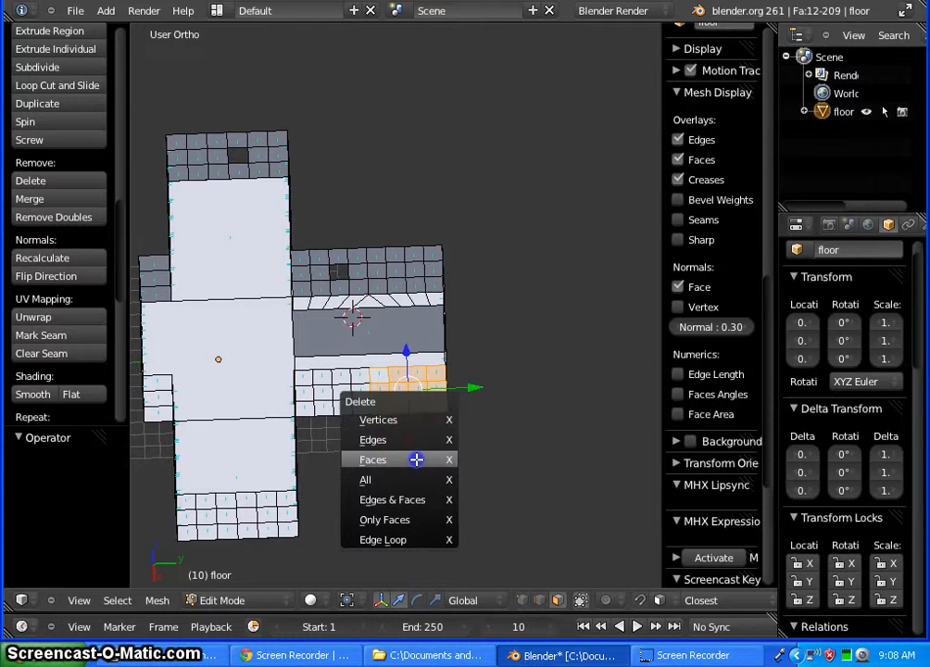
pyautogui.click(416, 459)
# Fill the gap in the back section's +X side wall with one face built from its four corner vertices, and deselect everything
pyautogui.moveTo(402, 459); pyautogui.dragTo(441, 456, button='middle')
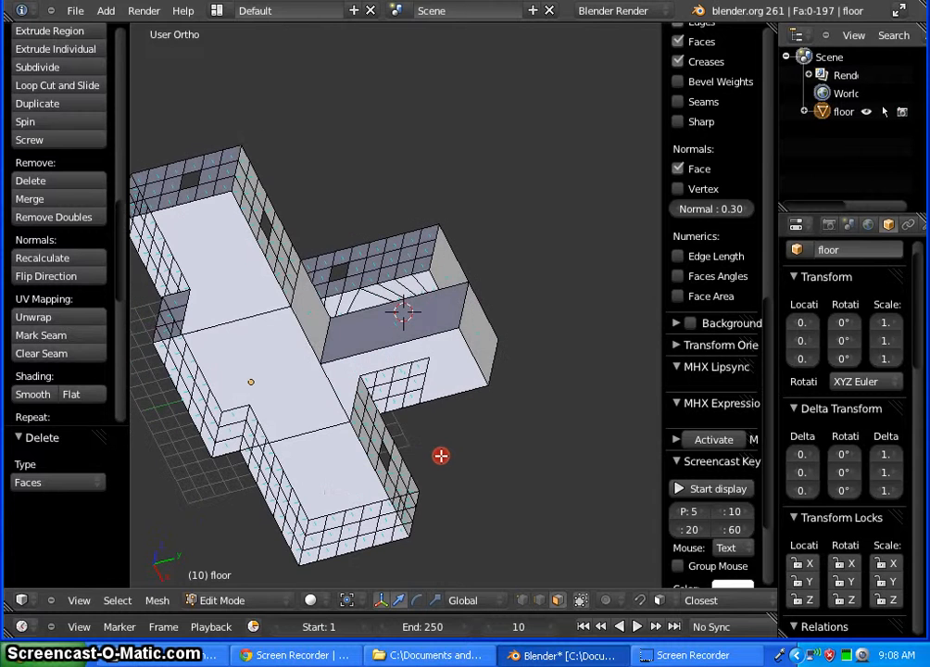
pyautogui.click(520, 601)
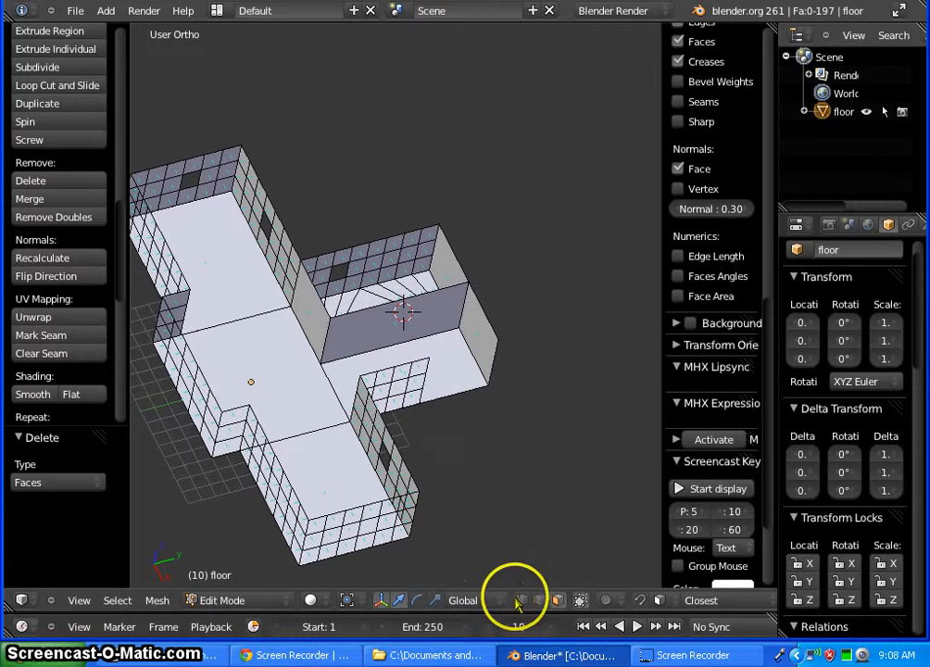
pyautogui.rightClick(431, 357)
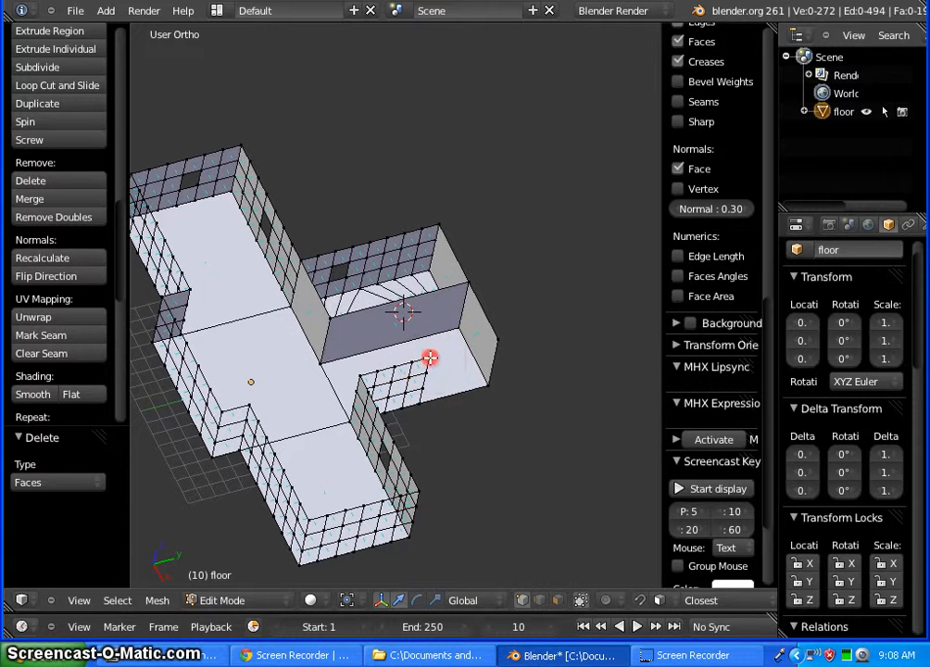
pyautogui.keyDown('shift'); pyautogui.rightClick(495, 341); pyautogui.keyUp('shift')
pyautogui.keyDown('shift'); pyautogui.rightClick(490, 389); pyautogui.keyUp('shift')
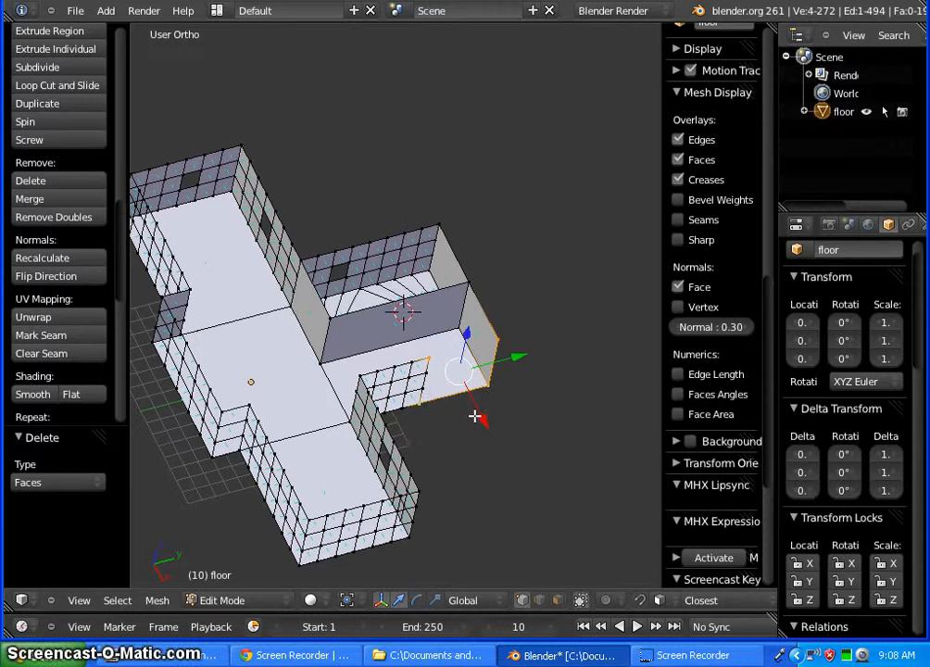
pyautogui.press('f')
pyautogui.moveTo(533, 480); pyautogui.dragTo(500, 461, button='middle')
pyautogui.press('a')
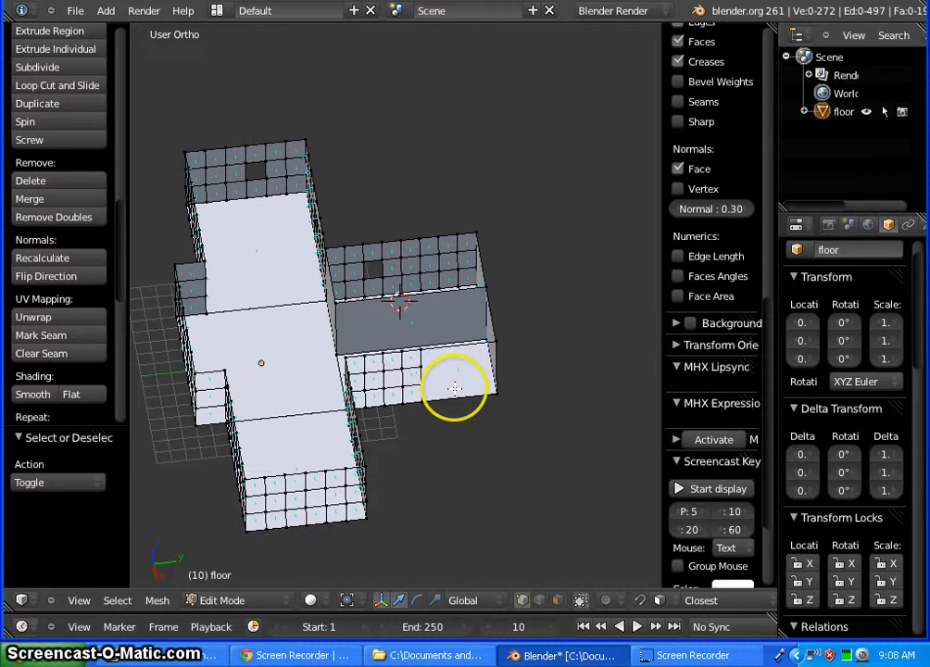
# Add two evenly spaced vertical loop cuts to the new face in the +X side wall and deselect everything
pyautogui.hotkey('ctrl', 'r')
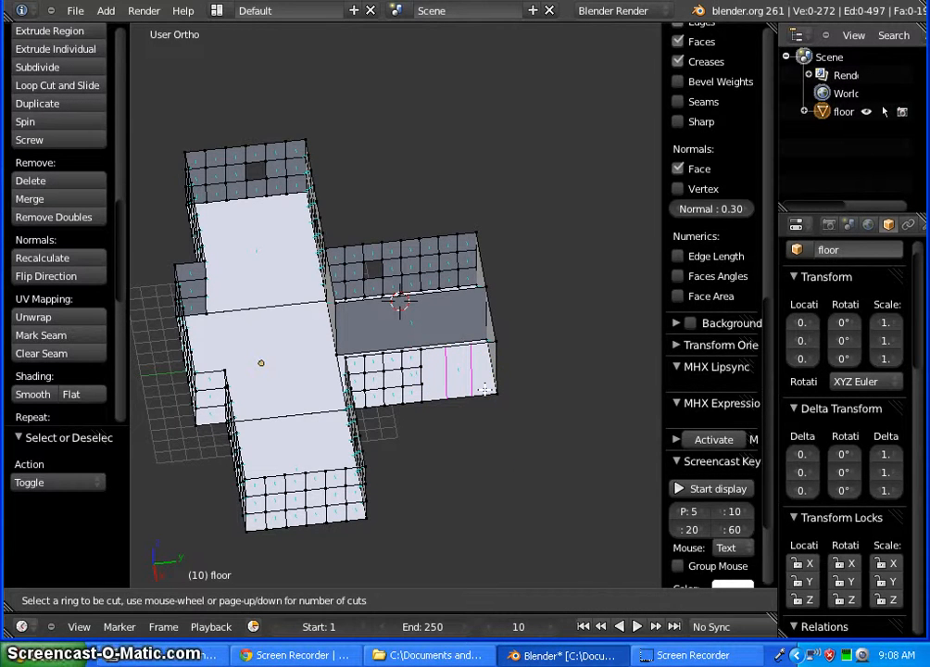
pyautogui.click(484, 389)
pyautogui.click(543, 461)
pyautogui.moveTo(533, 458); pyautogui.dragTo(437, 450, button='middle')
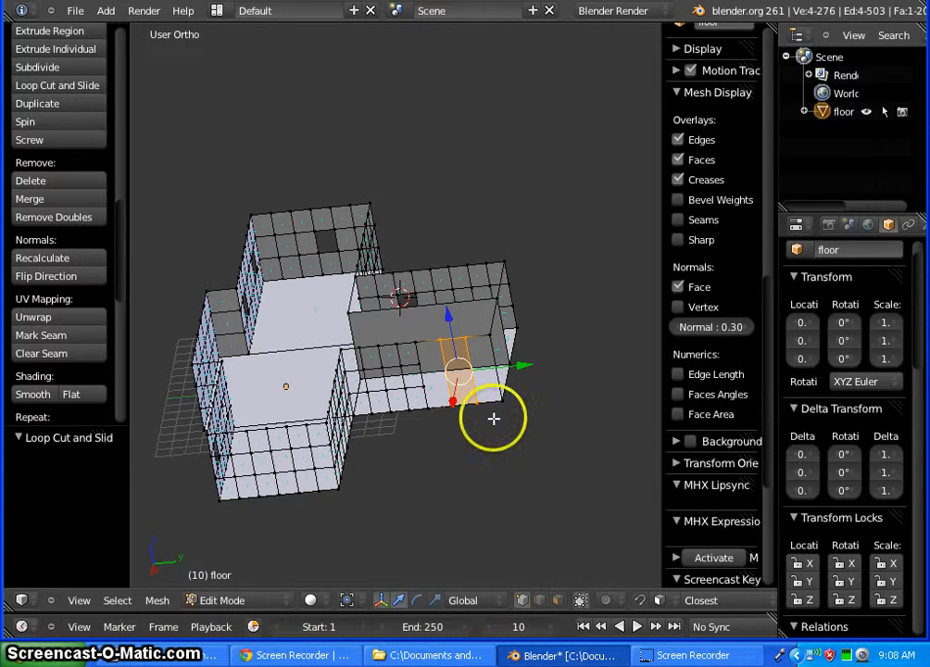
pyautogui.press('a')
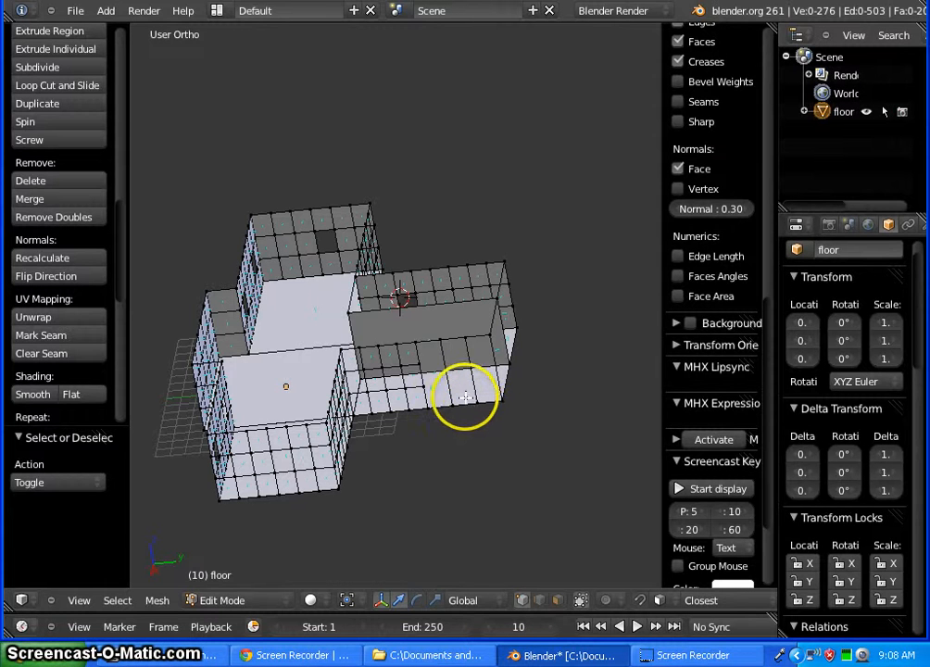
# Add four evenly spaced horizontal loop cuts across the rear part of the +X side wall and deselect everything
pyautogui.hotkey('ctrl', 'r')
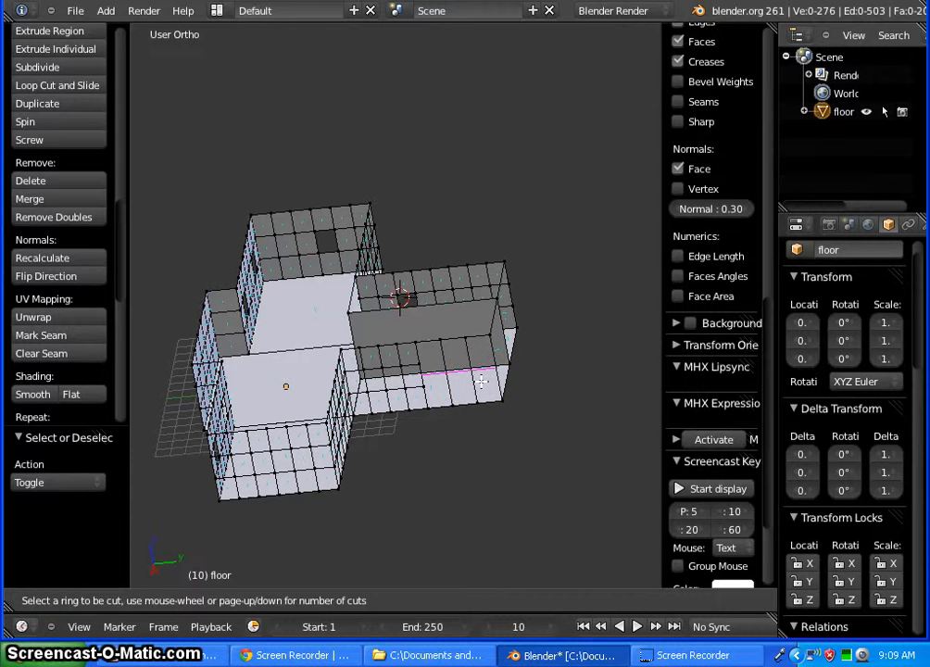
pyautogui.scroll(2, 480, 380)
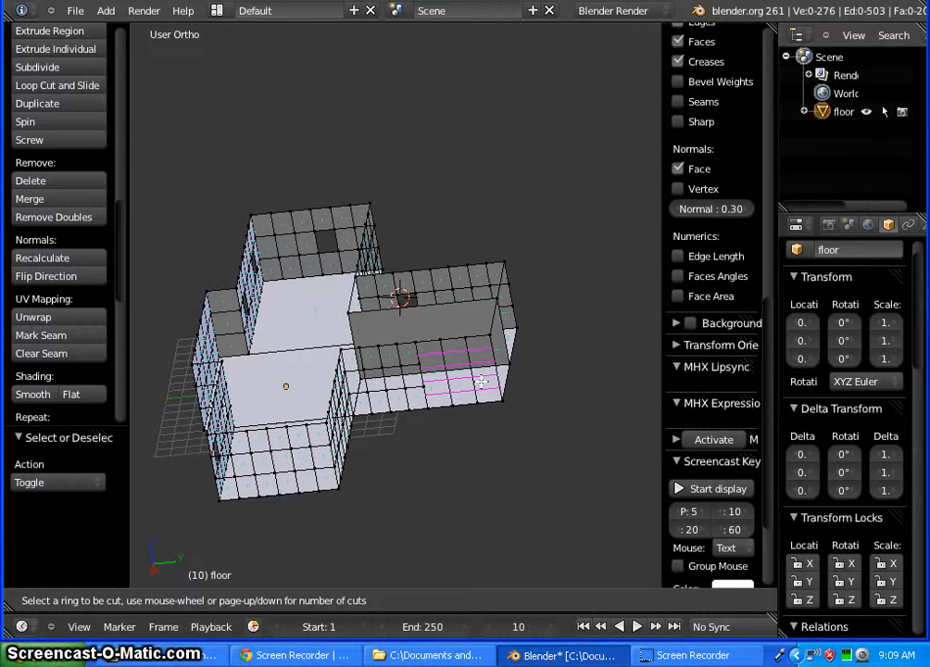
pyautogui.click(481, 381)
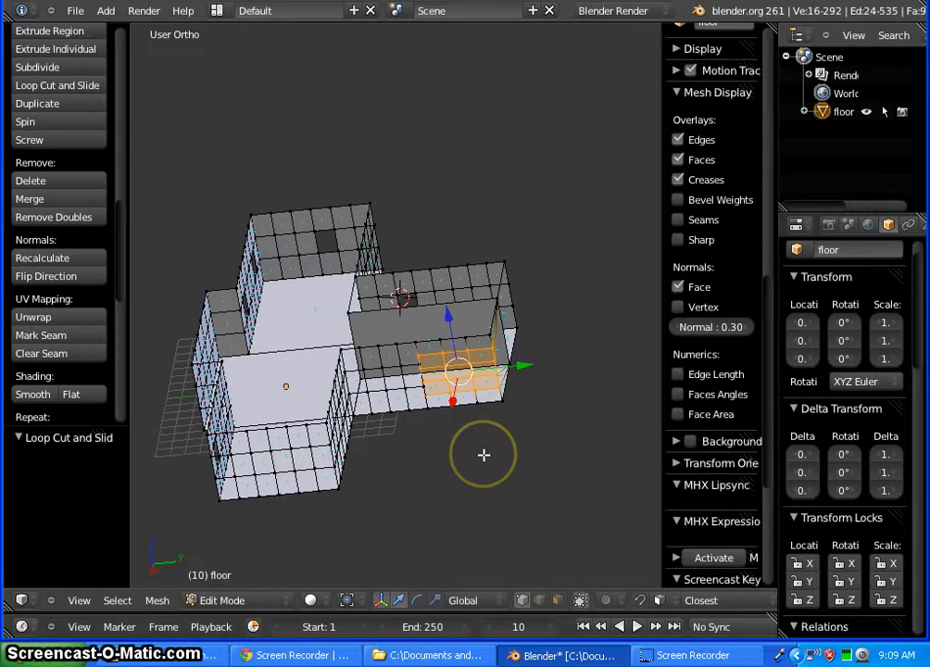
pyautogui.press('a')
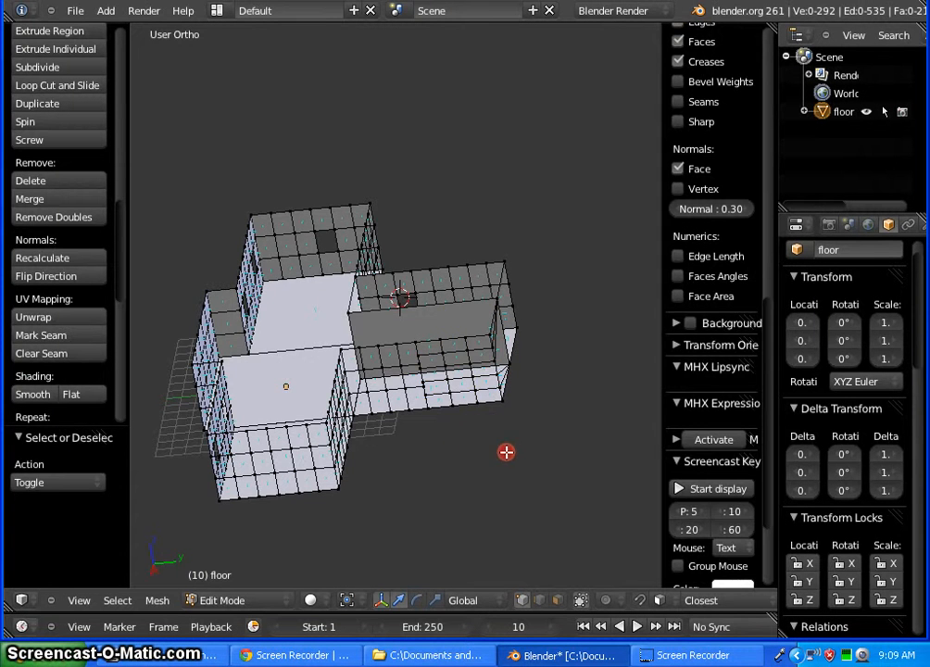
# Delete the lower four faces in the middle column of the newly subdivided wall part to open a doorway
pyautogui.moveTo(505, 450)
pyautogui.mouseDown(button='middle')
pyautogui.moveTo(513, 481)
pyautogui.moveTo(494, 438)
pyautogui.moveTo(505, 461)
pyautogui.mouseUp(button='middle')
pyautogui.click(557, 600)
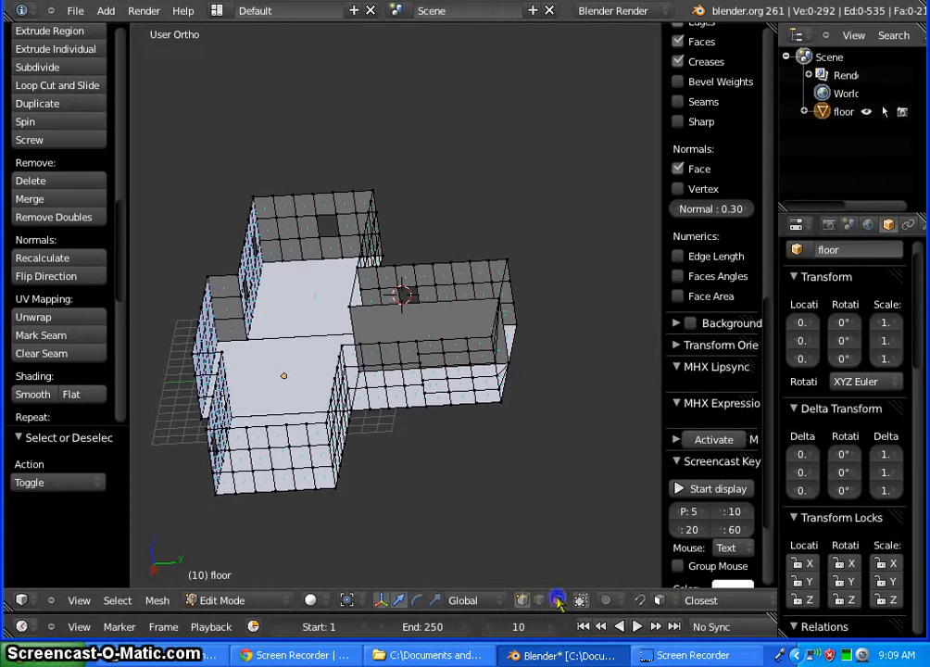
pyautogui.rightClick(457, 359)
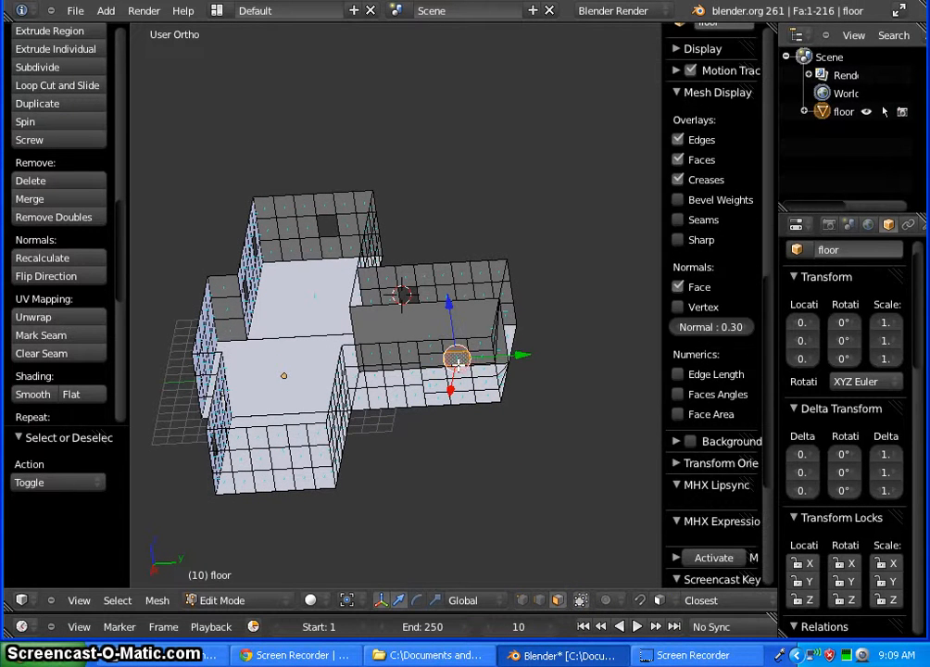
pyautogui.keyDown('shift'); pyautogui.rightClick(467, 387); pyautogui.keyUp('shift')
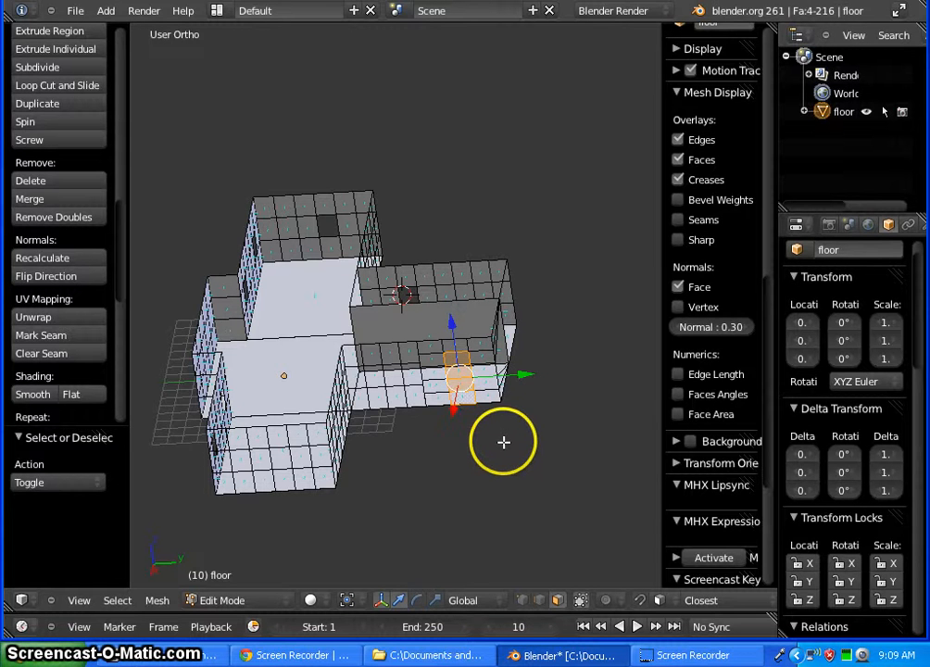
pyautogui.press('x')
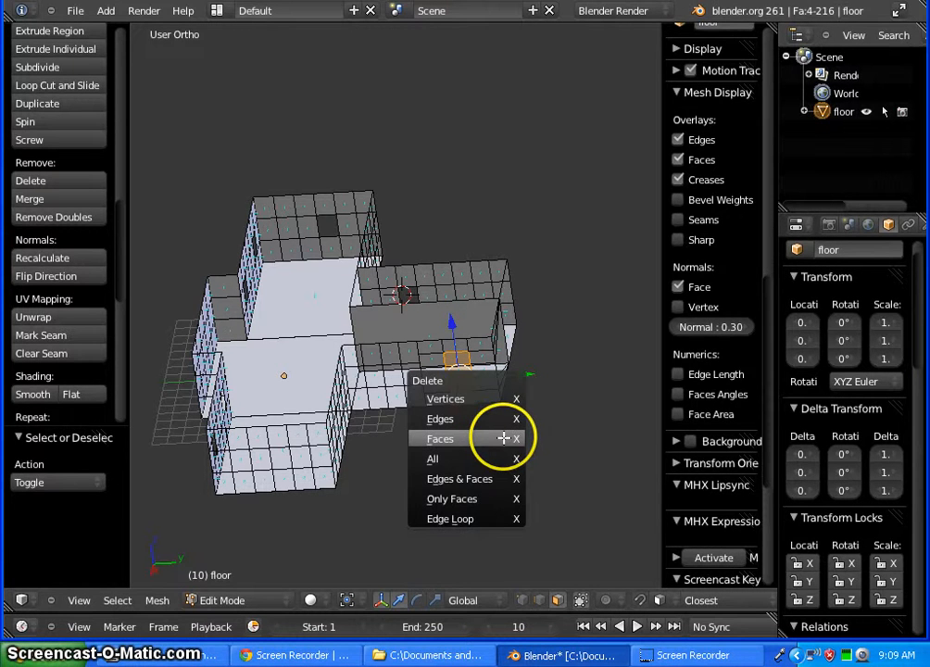
pyautogui.click(495, 439)
# Delete the five irregular faces that make up the +X half of the back section's rear wall
pyautogui.moveTo(452, 457); pyautogui.dragTo(596, 373, button='middle')
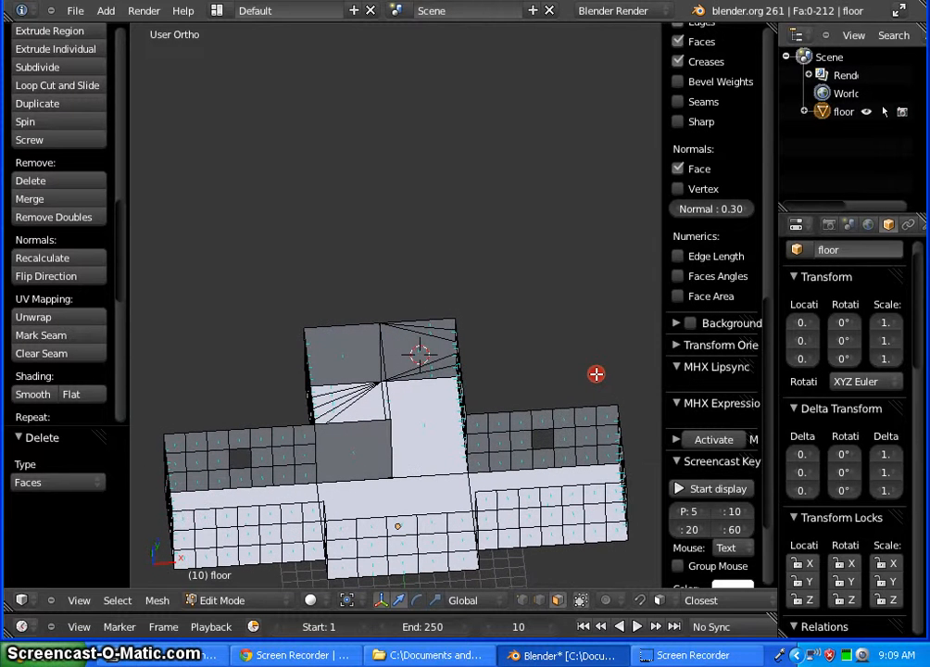
pyautogui.rightClick(442, 372)
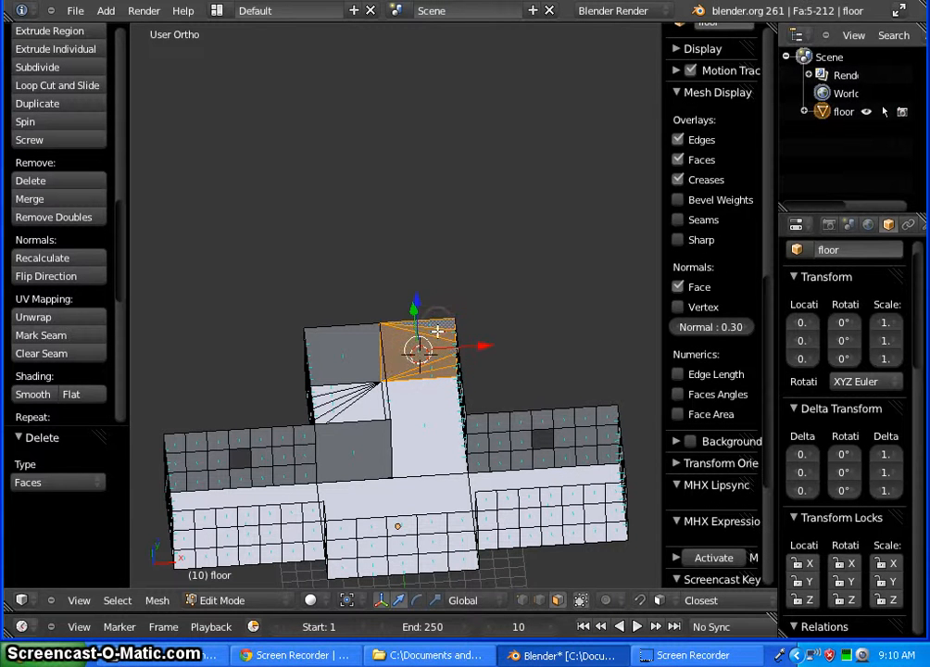
pyautogui.press('x')
pyautogui.click(418, 373)
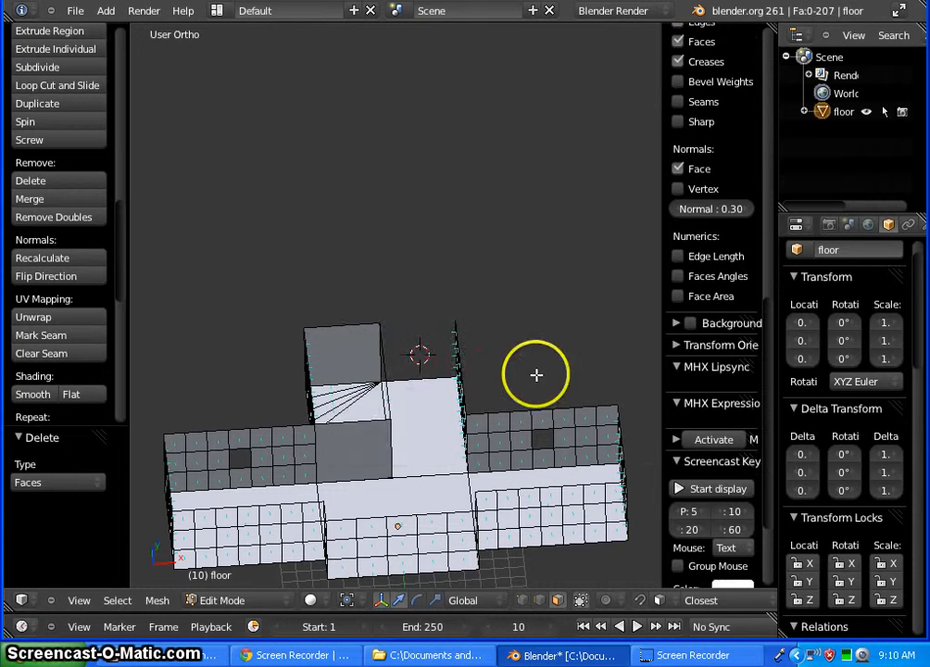
# Fill the gap in the rear wall's +X half with one face from its four corner vertices, deselect everything and return to face selection
pyautogui.moveTo(510, 389); pyautogui.dragTo(365, 436, button='middle')
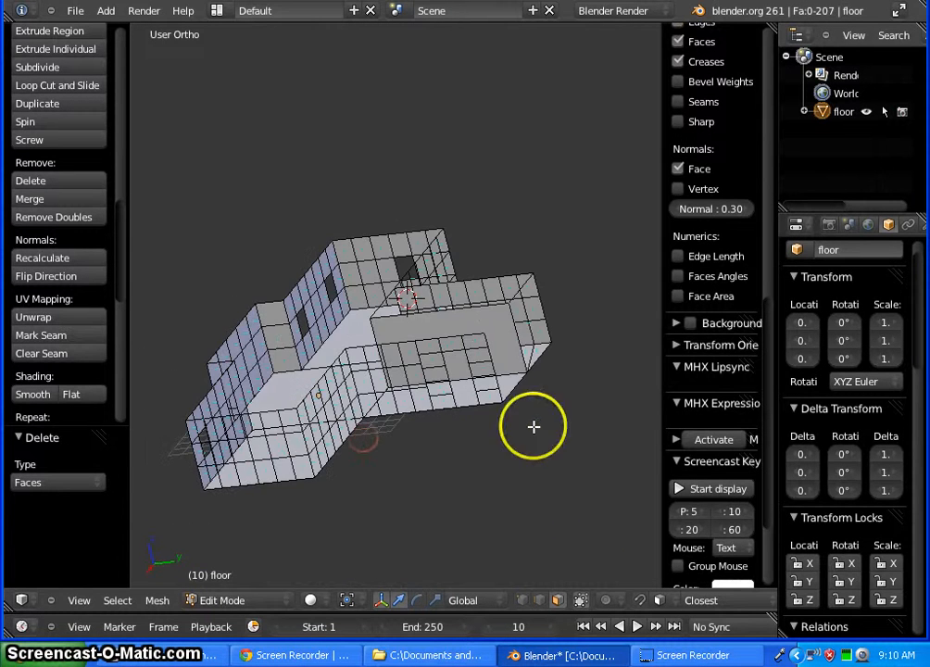
pyautogui.moveTo(535, 425); pyautogui.dragTo(473, 513, button='middle')
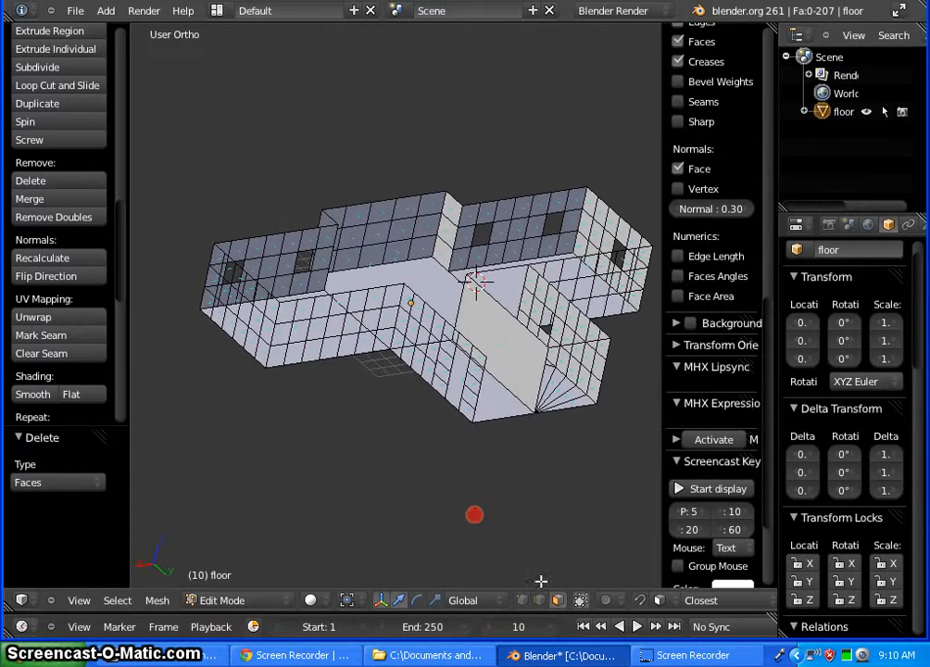
pyautogui.click(521, 600)
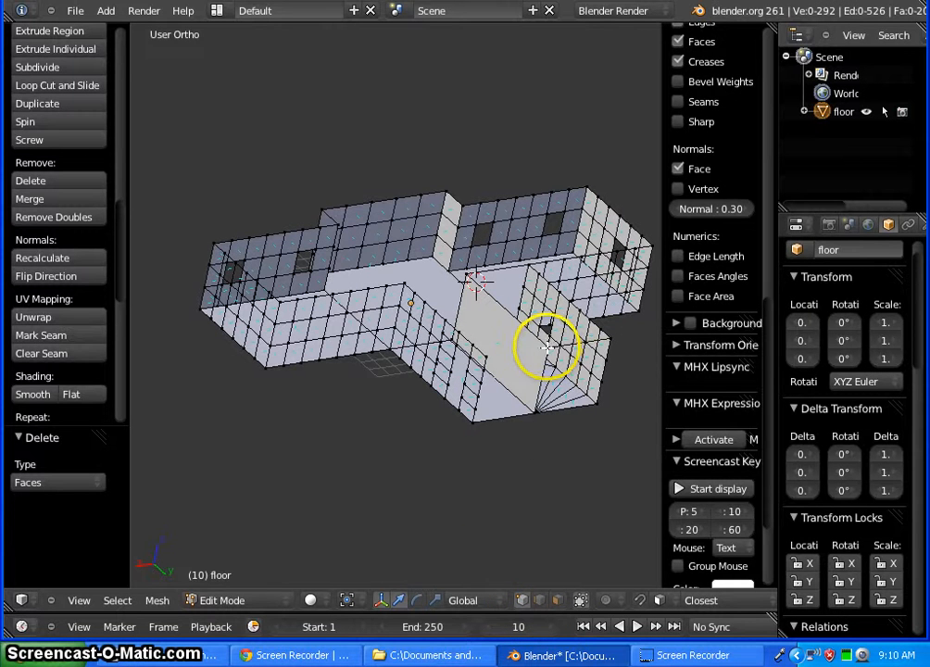
pyautogui.rightClick(548, 346)
pyautogui.keyDown('shift'); pyautogui.rightClick(496, 355); pyautogui.keyUp('shift')
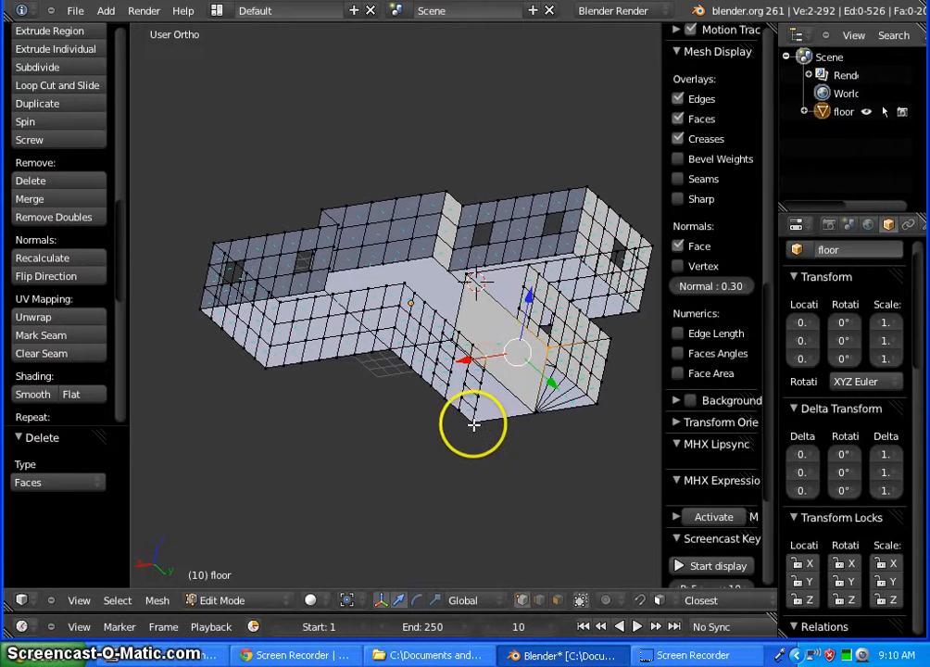
pyautogui.keyDown('shift'); pyautogui.rightClick(534, 412); pyautogui.keyUp('shift')
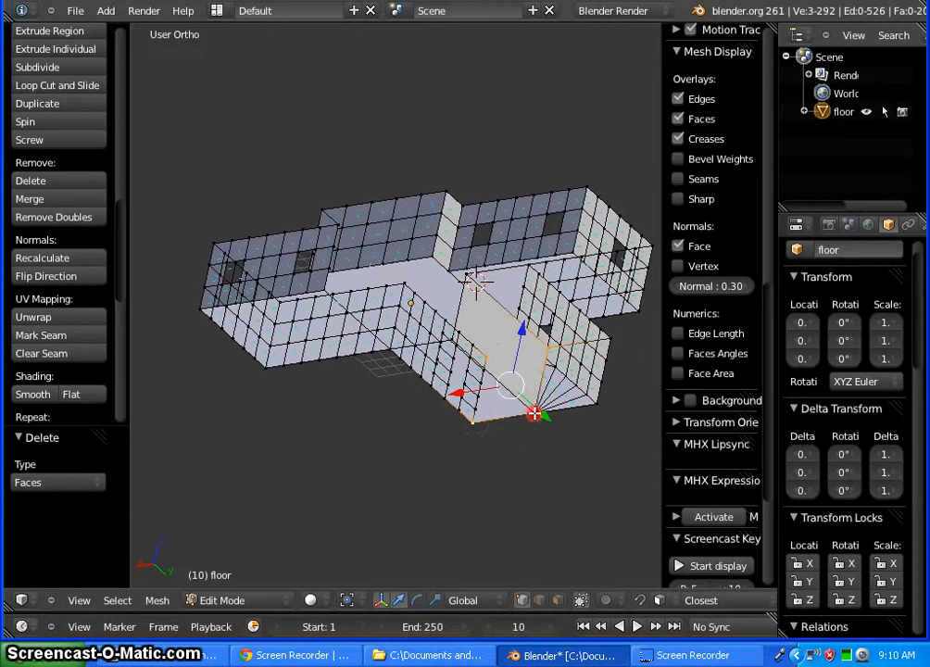
pyautogui.keyDown('shift'); pyautogui.rightClick(539, 415); pyautogui.keyUp('shift')
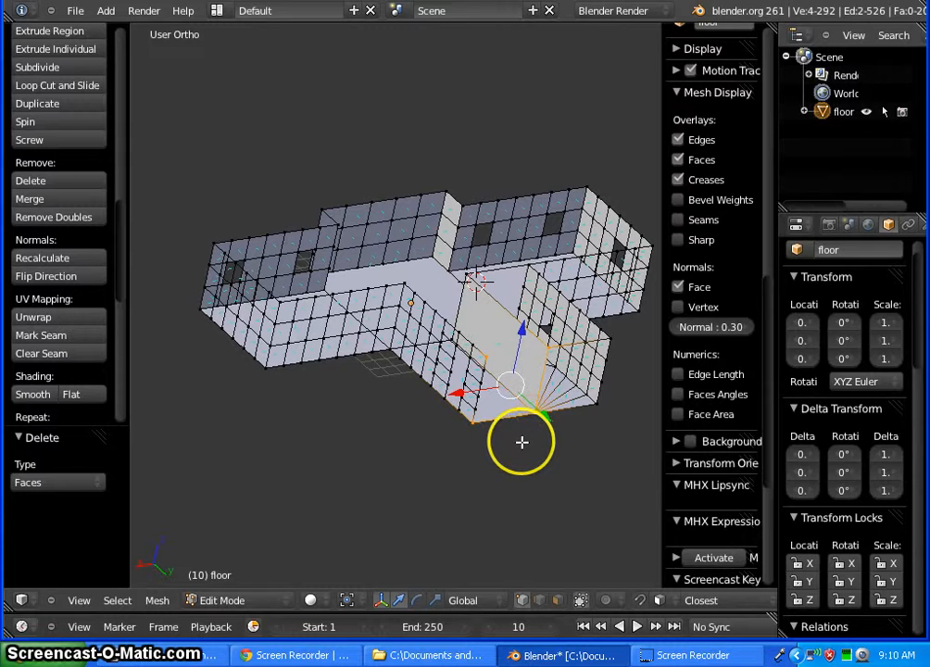
pyautogui.press('f')
pyautogui.moveTo(454, 452)
pyautogui.mouseDown(button='middle')
pyautogui.moveTo(587, 470)
pyautogui.moveTo(468, 443)
pyautogui.mouseUp(button='middle')
pyautogui.moveTo(410, 417); pyautogui.dragTo(379, 439, button='middle')
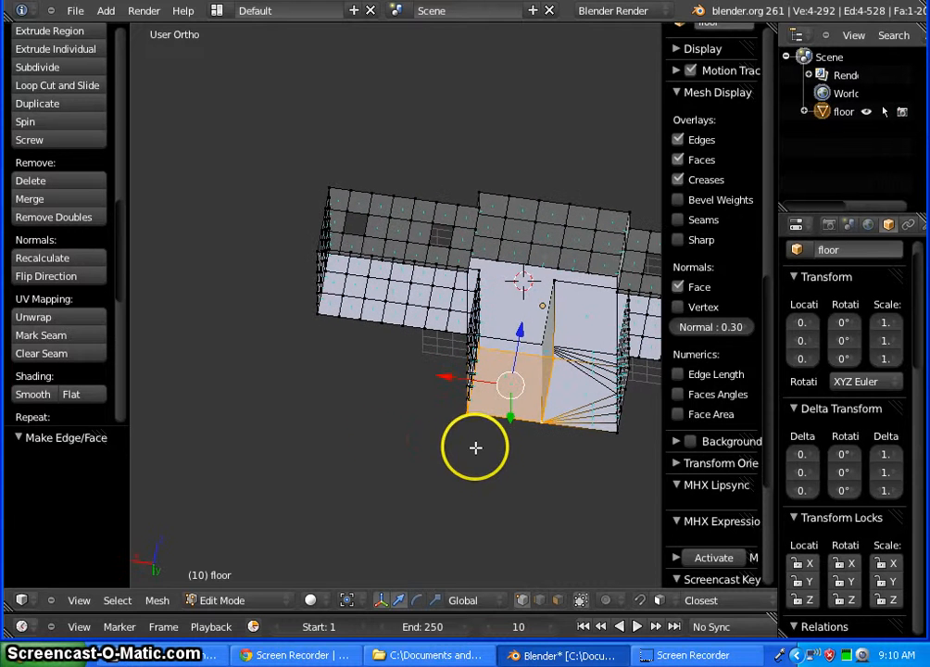
pyautogui.press('a')
pyautogui.click(559, 601)
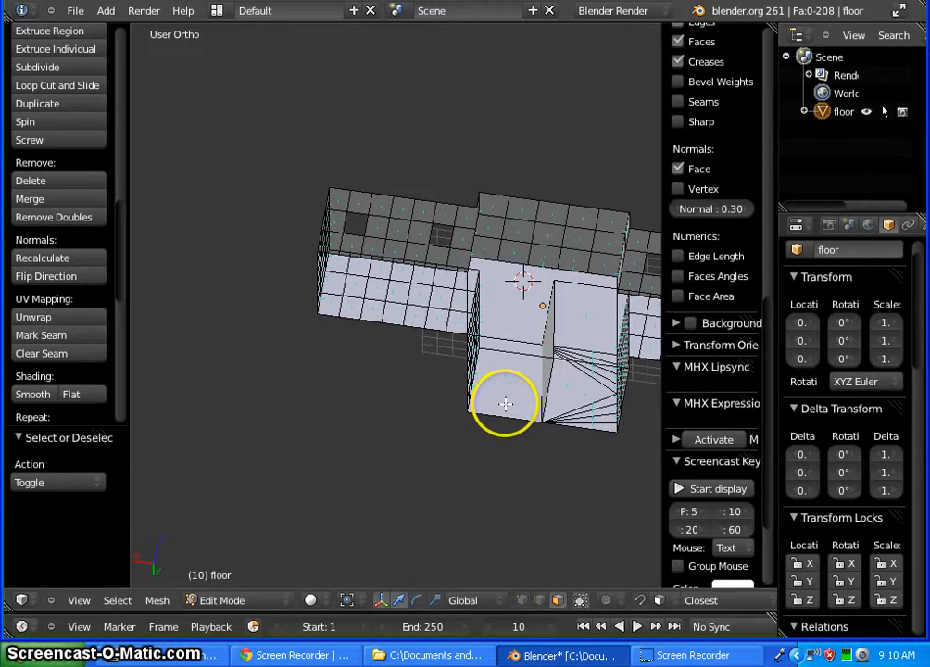
# Try to add three vertical loop cuts to the new rear wall face, and undo them
pyautogui.hotkey('ctrl', 'r')
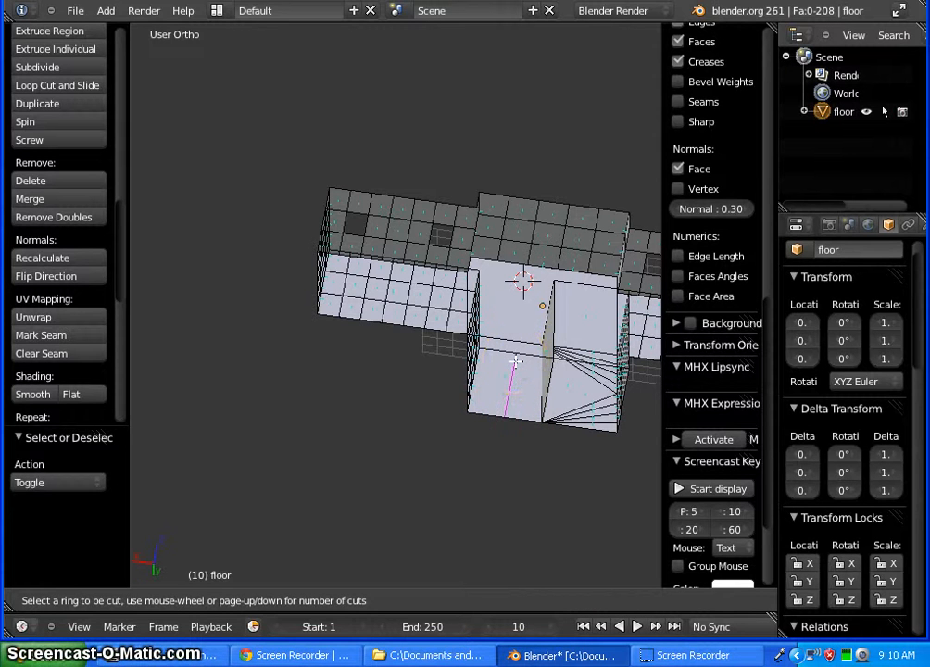
pyautogui.scroll(1, 515, 362)
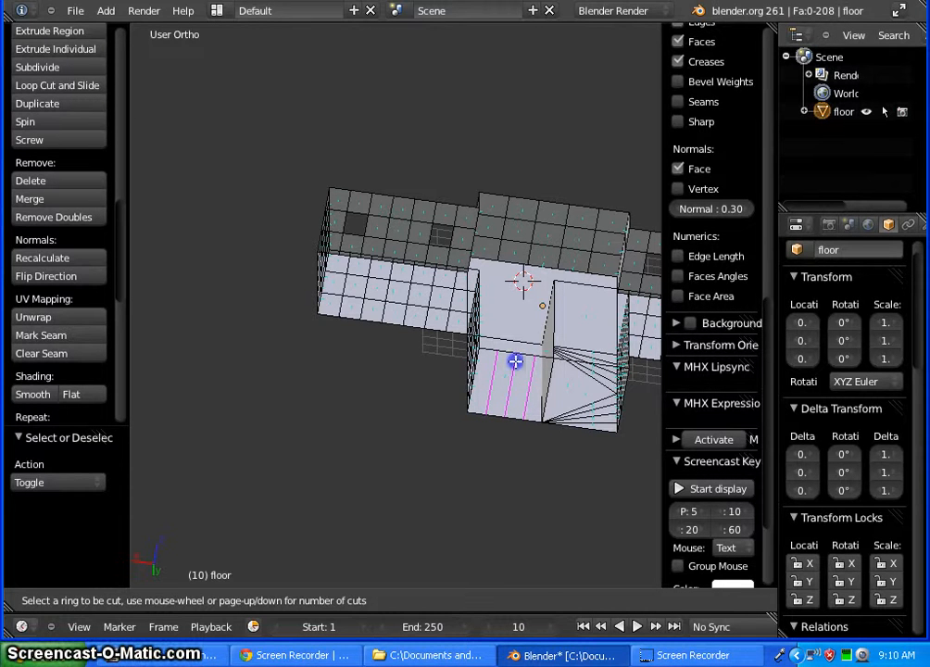
pyautogui.click(516, 362)
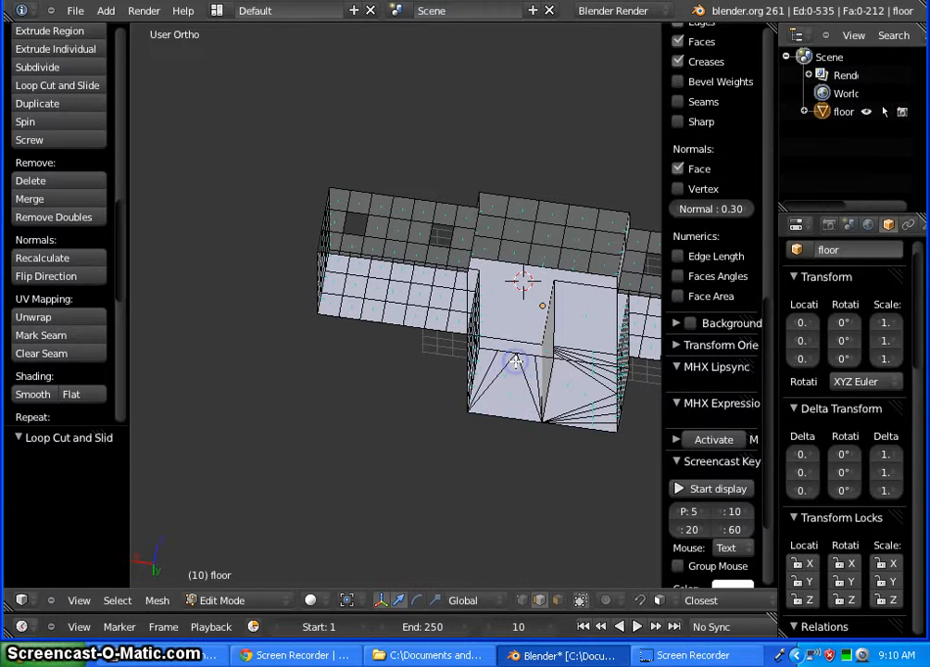
pyautogui.moveTo(529, 480)
pyautogui.mouseDown(button='middle')
pyautogui.moveTo(487, 461)
pyautogui.moveTo(553, 492)
pyautogui.moveTo(507, 470)
pyautogui.moveTo(535, 476)
pyautogui.mouseUp(button='middle')
pyautogui.click(500, 442)
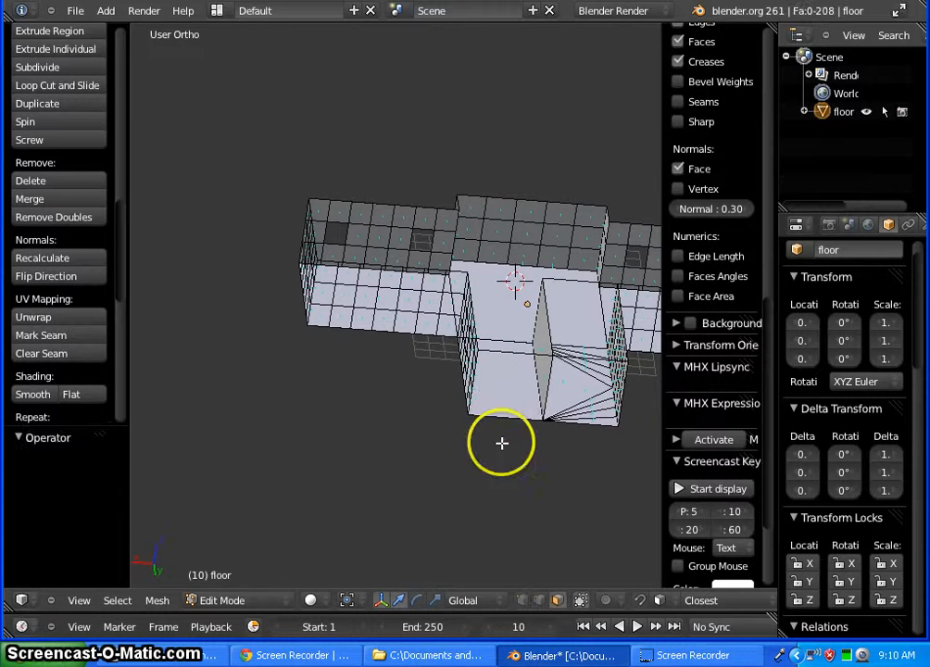
# Delete the floor face of the +X back room
pyautogui.moveTo(425, 411); pyautogui.dragTo(397, 488, button='middle')
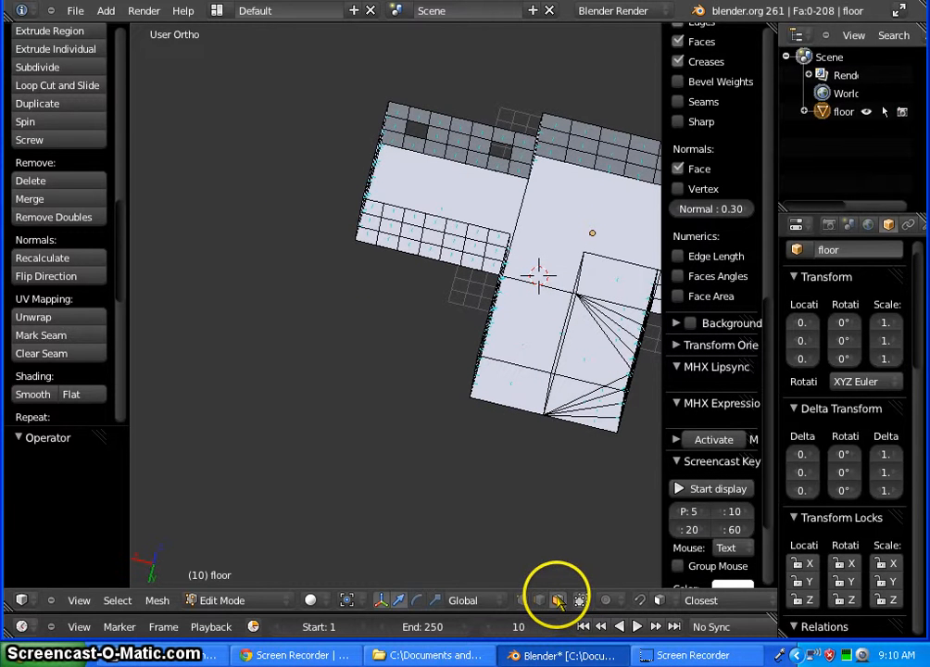
pyautogui.rightClick(525, 339)
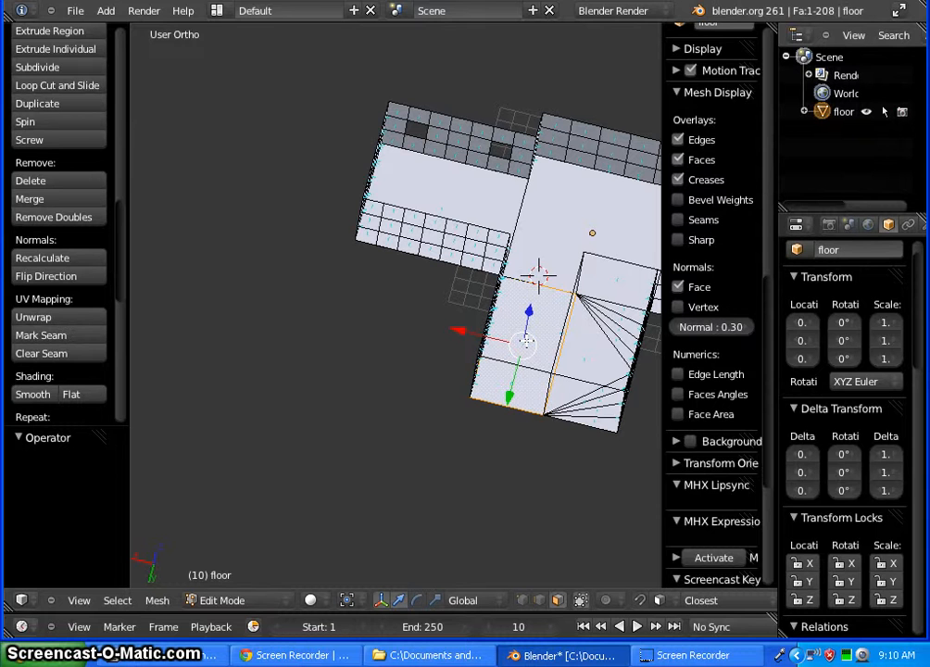
pyautogui.press('x')
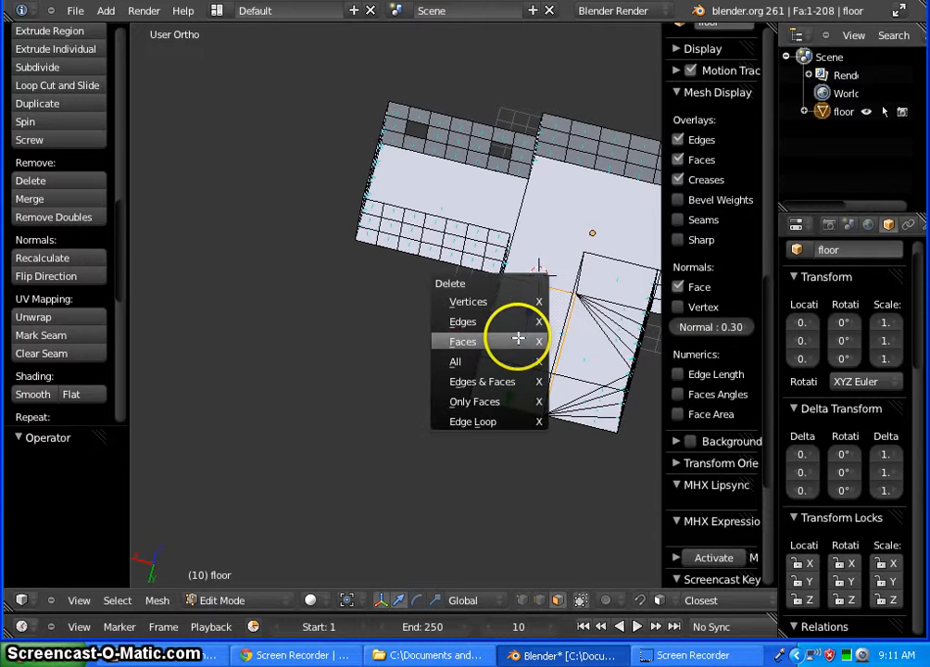
pyautogui.click(509, 341)
# Try three vertical loop cuts on the rear wall face again with the adjoining floor removed, and undo them
pyautogui.moveTo(537, 444); pyautogui.dragTo(567, 430, button='middle')
pyautogui.moveTo(483, 457); pyautogui.dragTo(504, 408, button='middle')
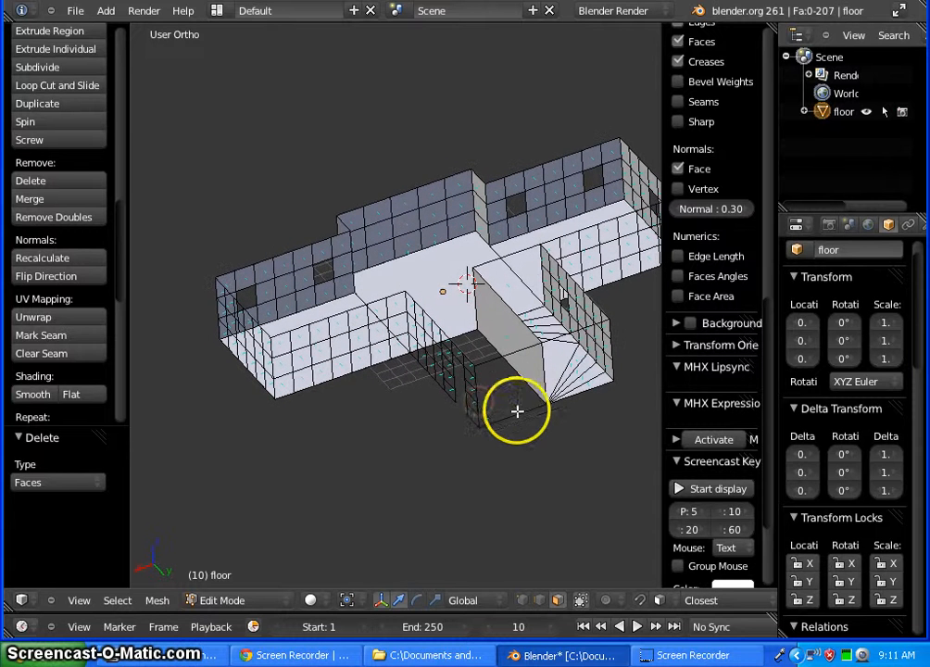
pyautogui.hotkey('ctrl', 'r')
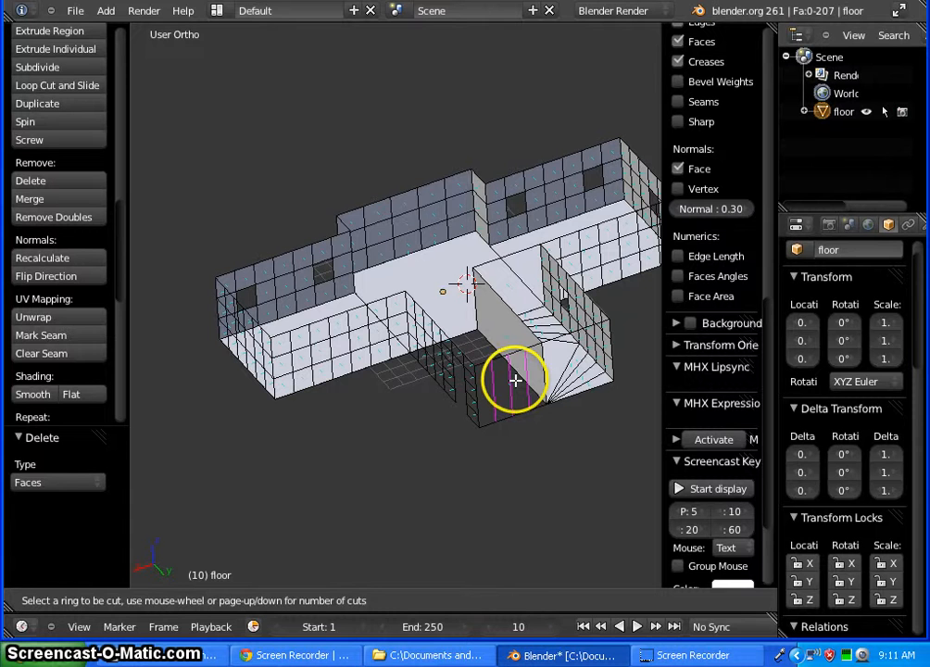
pyautogui.click(515, 380)
pyautogui.rightClick(515, 380)
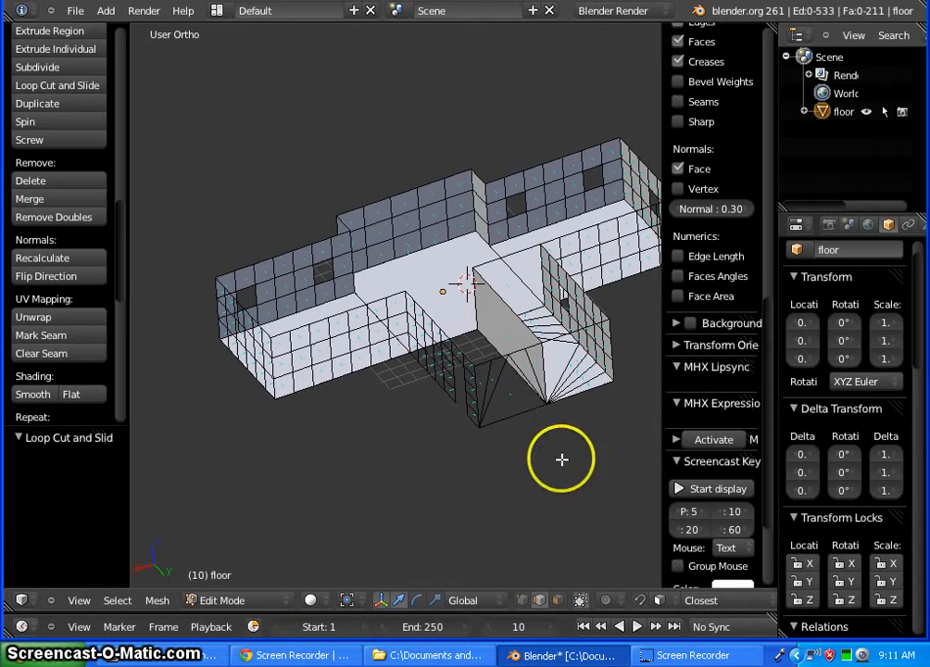
pyautogui.moveTo(562, 459)
pyautogui.mouseDown(button='middle')
pyautogui.moveTo(527, 457)
pyautogui.moveTo(523, 490)
pyautogui.moveTo(532, 497)
pyautogui.moveTo(534, 481)
pyautogui.moveTo(511, 468)
pyautogui.moveTo(575, 478)
pyautogui.moveTo(553, 474)
pyautogui.mouseUp(button='middle')
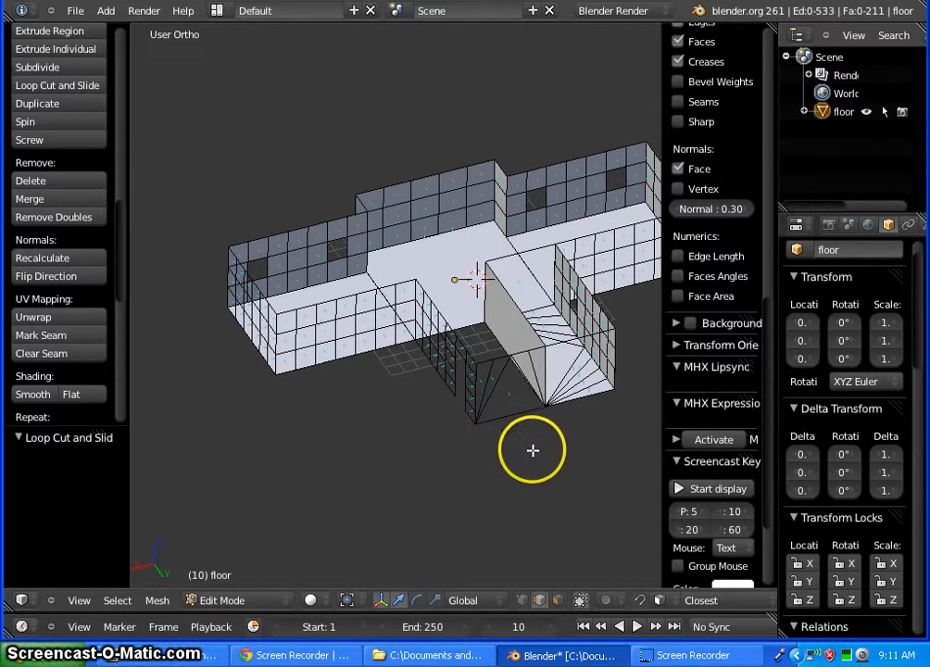
pyautogui.moveTo(581, 448)
pyautogui.mouseDown(button='middle')
pyautogui.moveTo(554, 453)
pyautogui.moveTo(600, 475)
pyautogui.moveTo(565, 454)
pyautogui.mouseUp(button='middle')
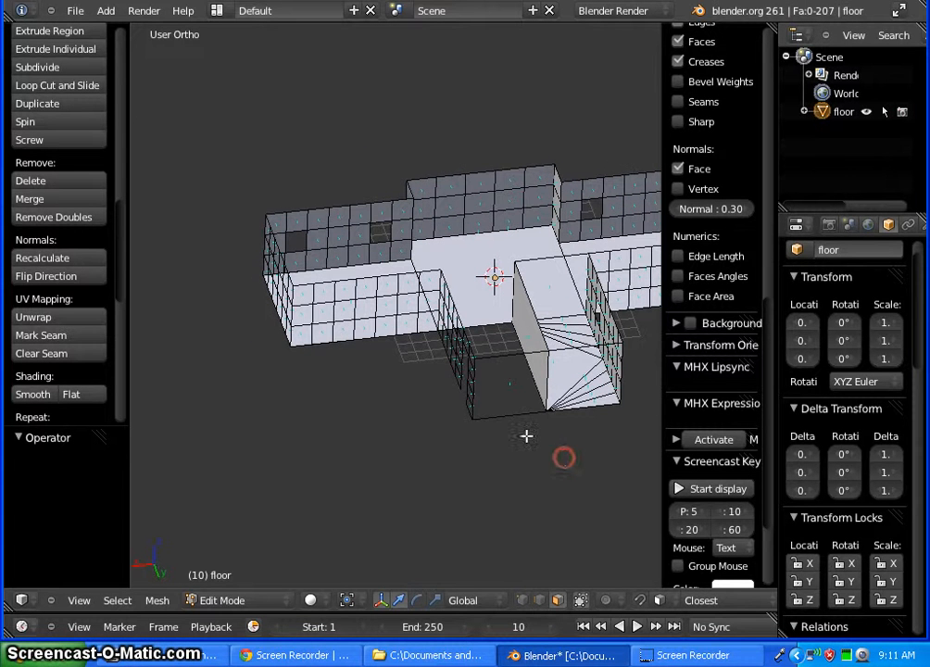
# Delete all nine floor faces of the -X back room, including the triangular slivers
pyautogui.moveTo(534, 411)
pyautogui.keyDown('shift'); pyautogui.mouseDown(button='middle')
pyautogui.moveTo(477, 393)
pyautogui.moveTo(416, 339)
pyautogui.mouseUp(button='middle'); pyautogui.keyUp('shift')
pyautogui.moveTo(498, 369)
pyautogui.mouseDown(button='middle')
pyautogui.moveTo(428, 415)
pyautogui.moveTo(491, 477)
pyautogui.moveTo(550, 447)
pyautogui.moveTo(475, 432)
pyautogui.moveTo(441, 341)
pyautogui.moveTo(452, 285)
pyautogui.moveTo(430, 344)
pyautogui.moveTo(442, 402)
pyautogui.moveTo(436, 430)
pyautogui.moveTo(415, 453)
pyautogui.moveTo(422, 508)
pyautogui.moveTo(408, 527)
pyautogui.mouseUp(button='middle')
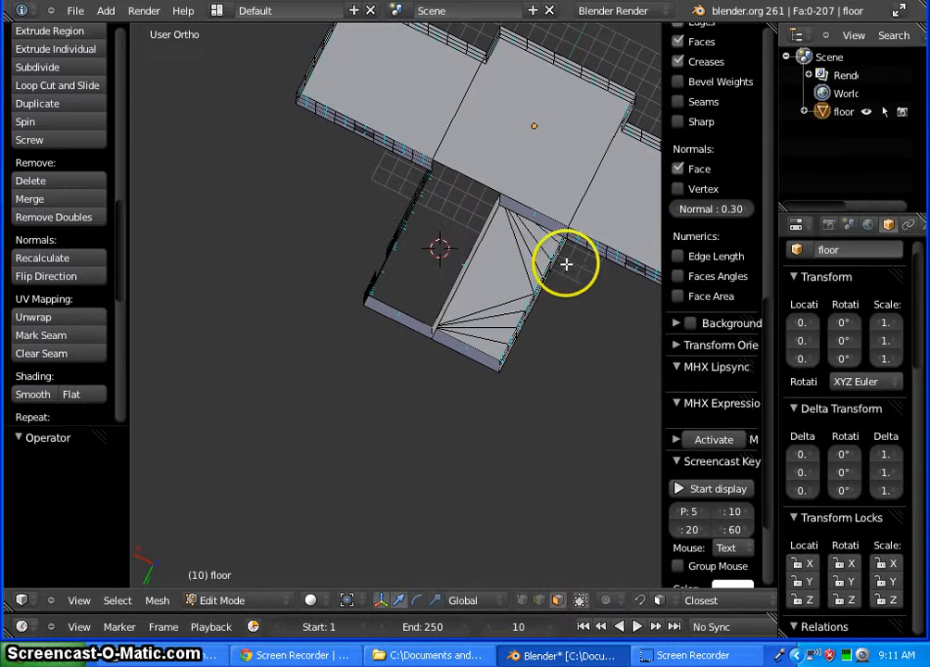
pyautogui.rightClick(550, 233)
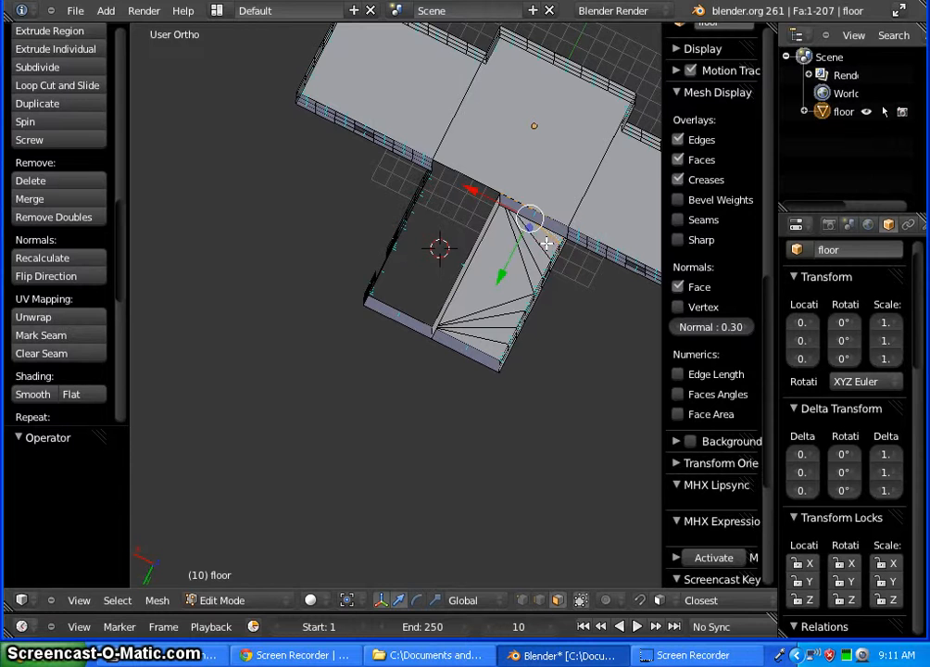
pyautogui.keyDown('shift'); pyautogui.rightClick(510, 292); pyautogui.keyUp('shift')
pyautogui.keyDown('shift'); pyautogui.rightClick(504, 321); pyautogui.keyUp('shift')
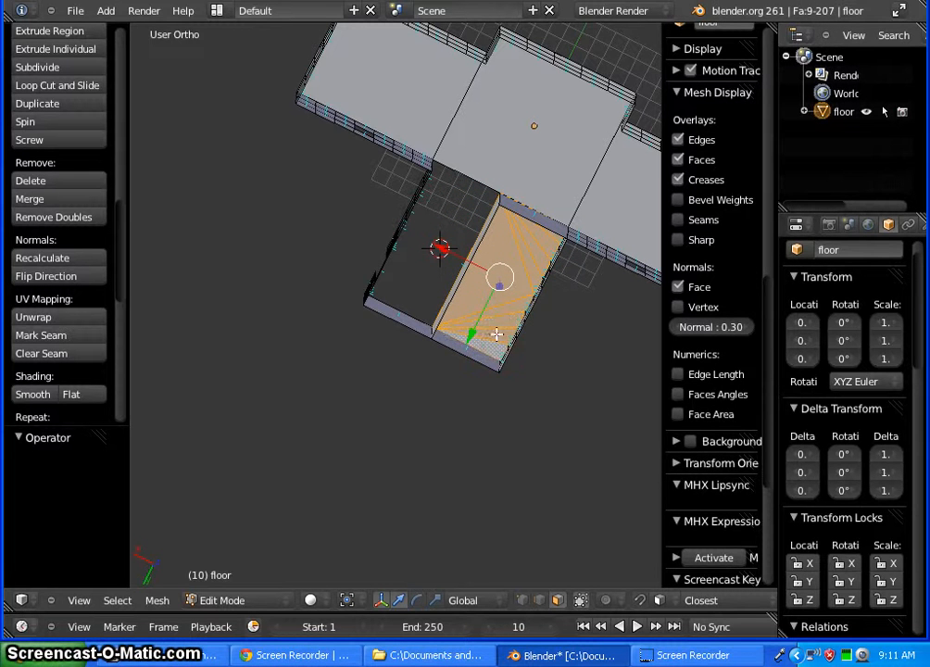
pyautogui.press('x')
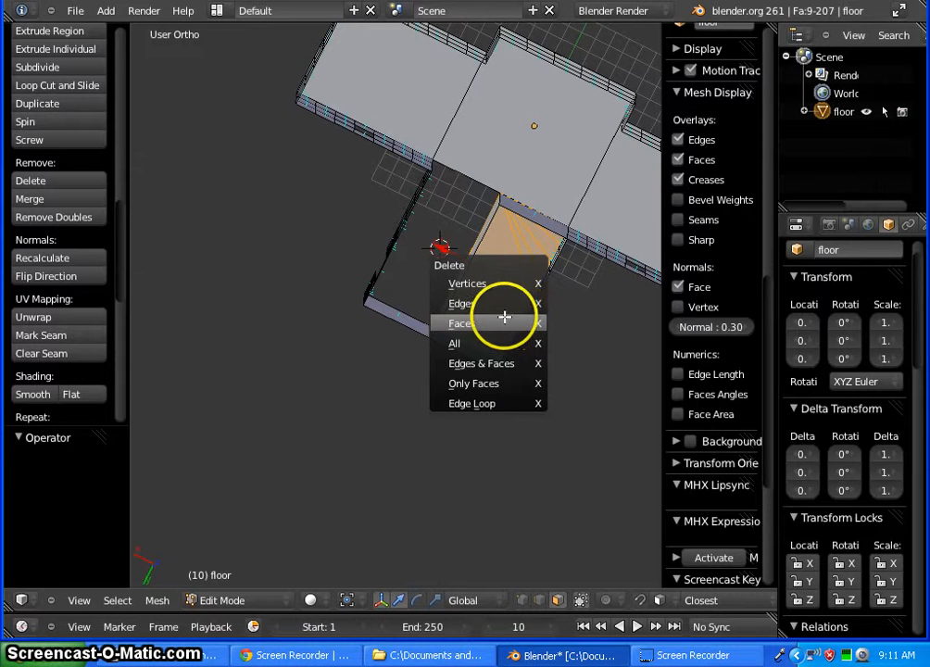
pyautogui.click(504, 323)
# Add three loop cuts across the width of the rear wall face in the +X half
pyautogui.moveTo(453, 452); pyautogui.dragTo(466, 248, button='middle')
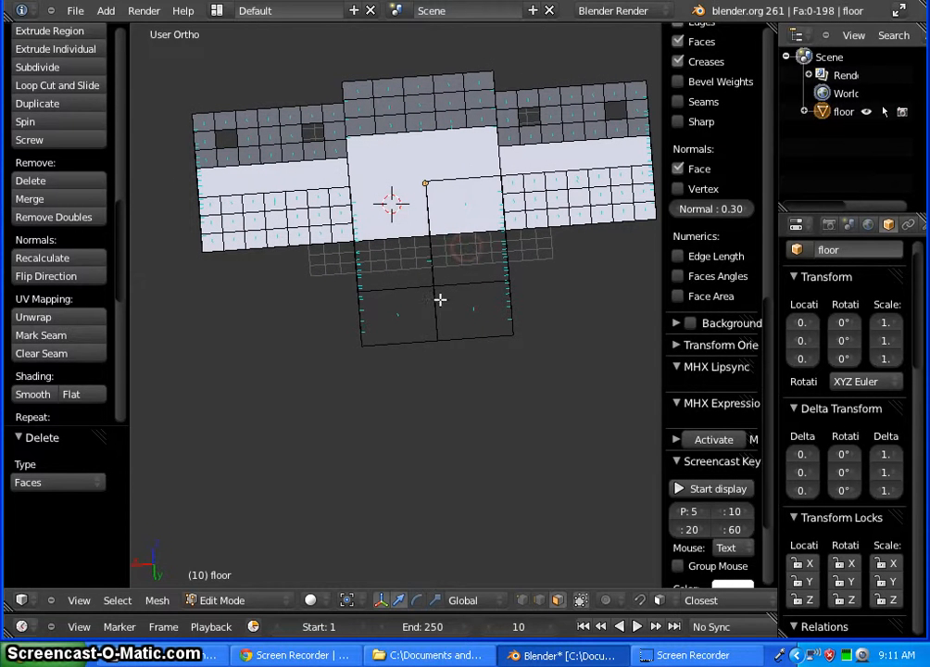
pyautogui.hotkey('ctrl', 'r')
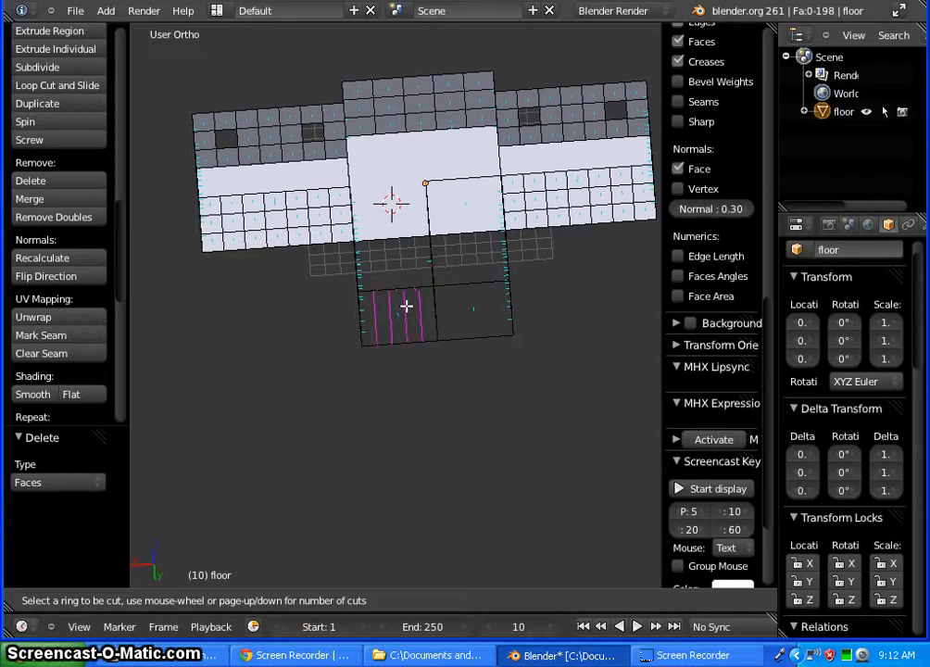
pyautogui.click(406, 305)
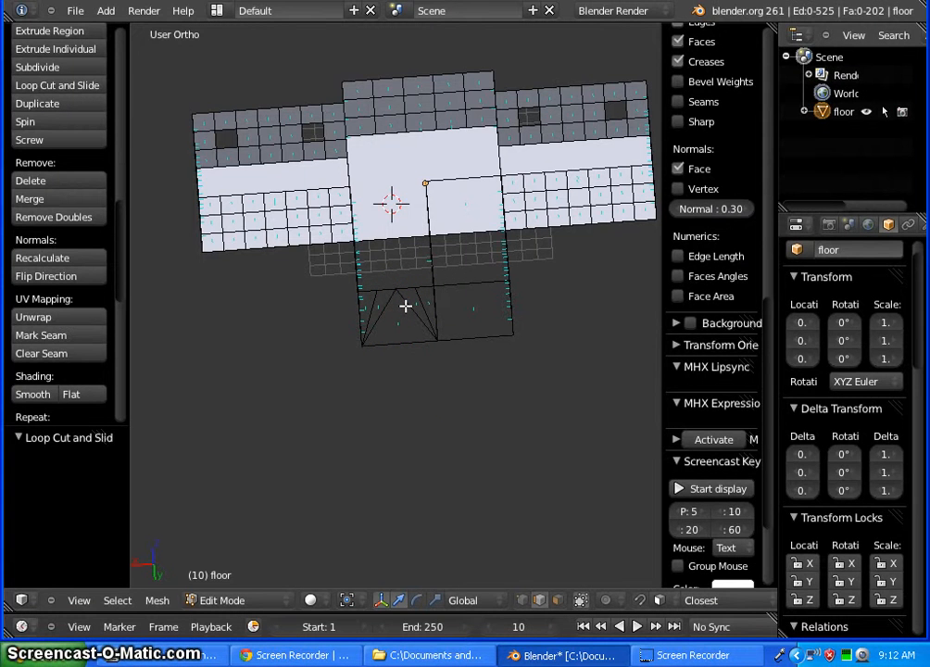
# Delete the bottom edge of the rear wall's +X half, together with the face attached to it
pyautogui.moveTo(445, 381); pyautogui.dragTo(403, 340, button='middle')
pyautogui.scroll(4, 413, 321)
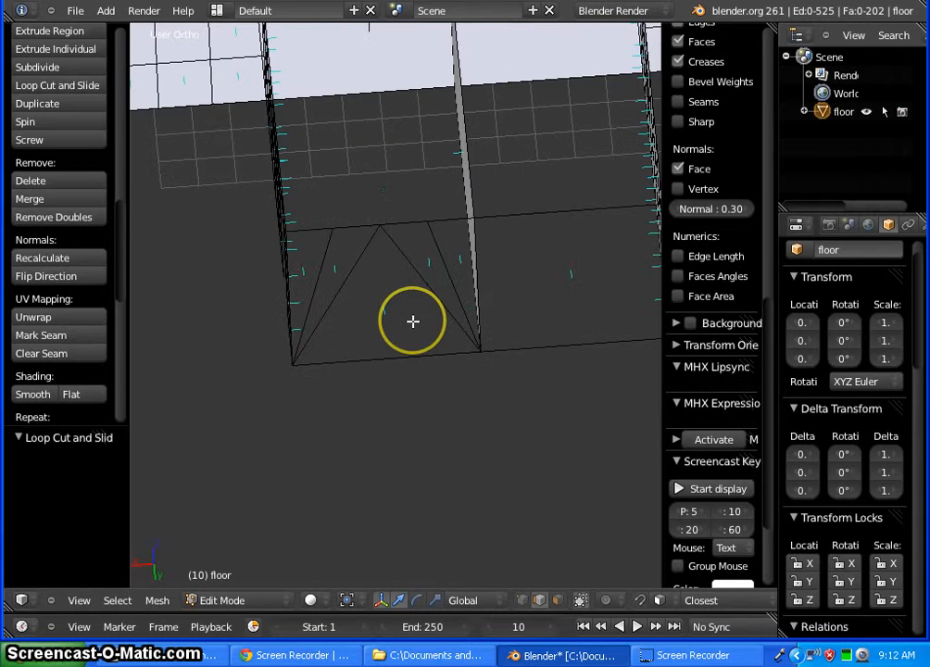
pyautogui.scroll(1, 413, 321)
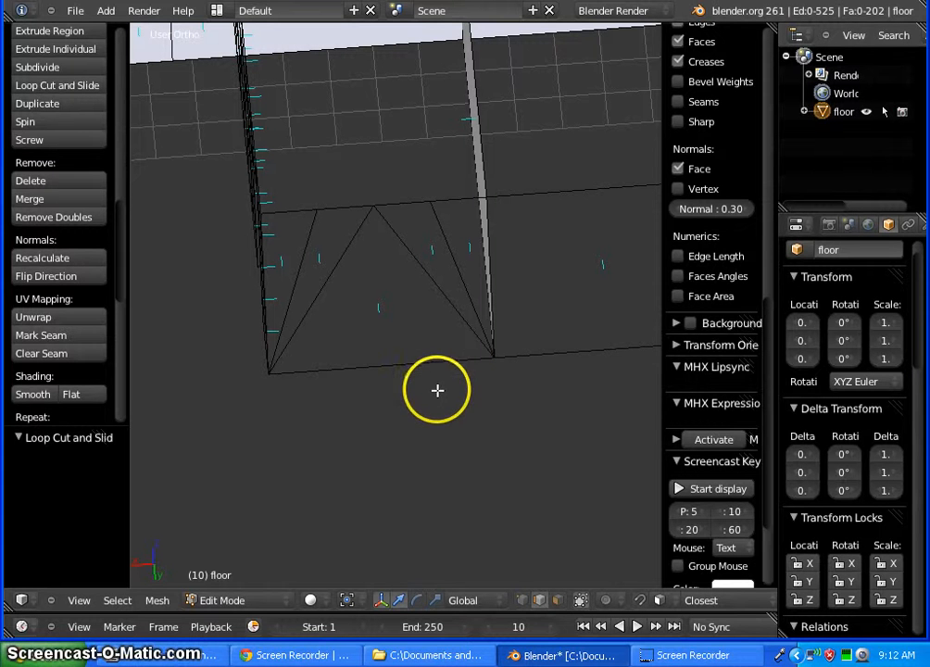
pyautogui.rightClick(377, 364)
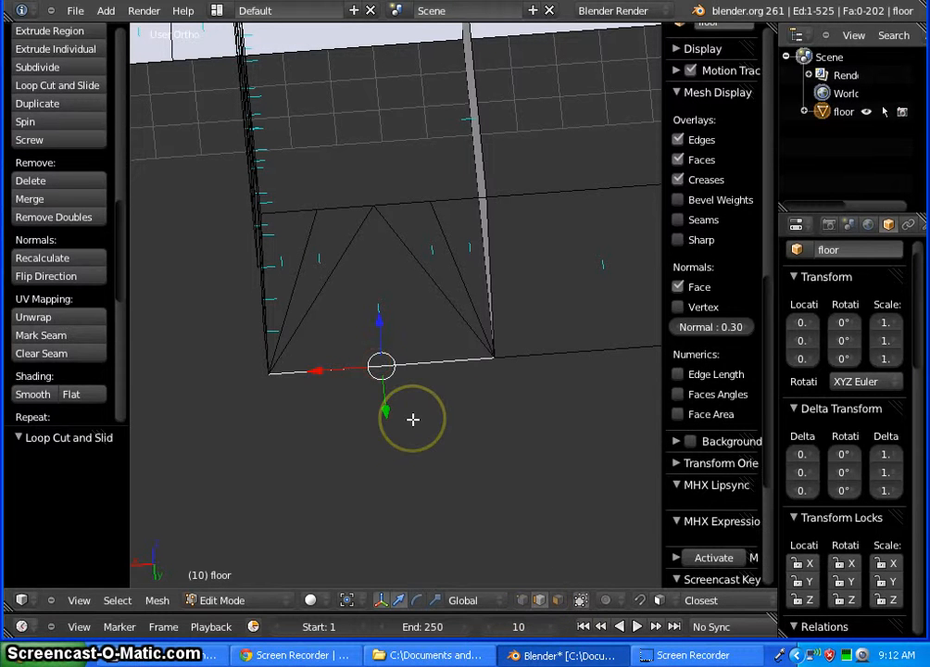
pyautogui.press('x')
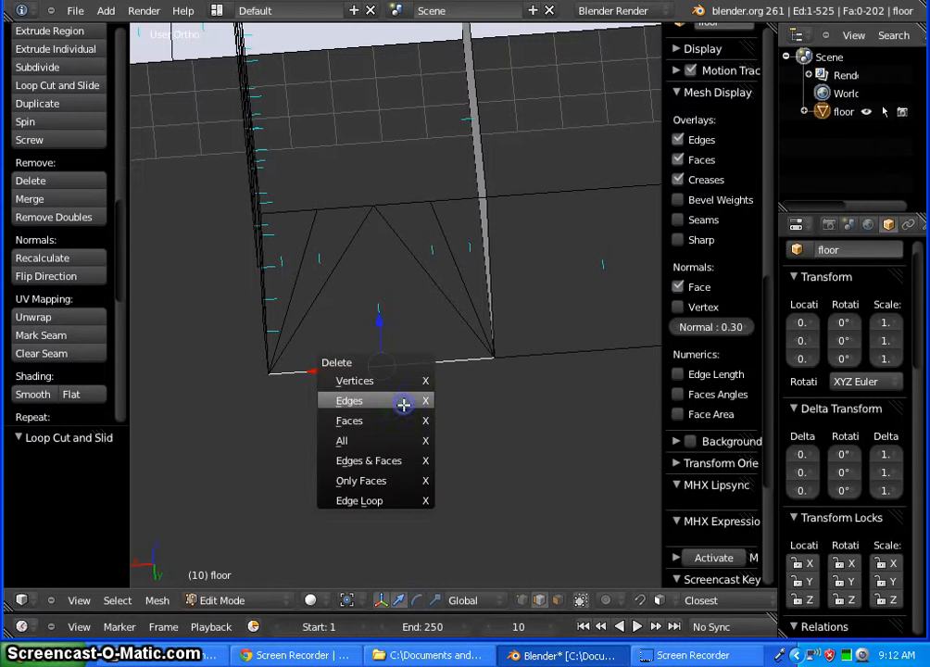
pyautogui.click(403, 405)
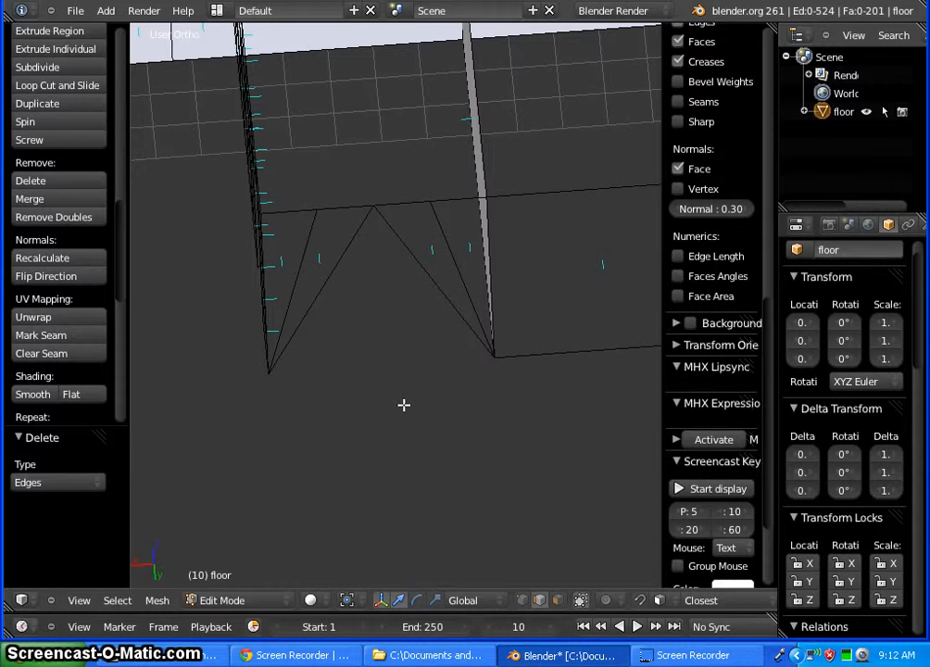
# Delete the four diagonal edges fanning across the rear wall's +X half, together with their triangular faces
pyautogui.rightClick(460, 275)
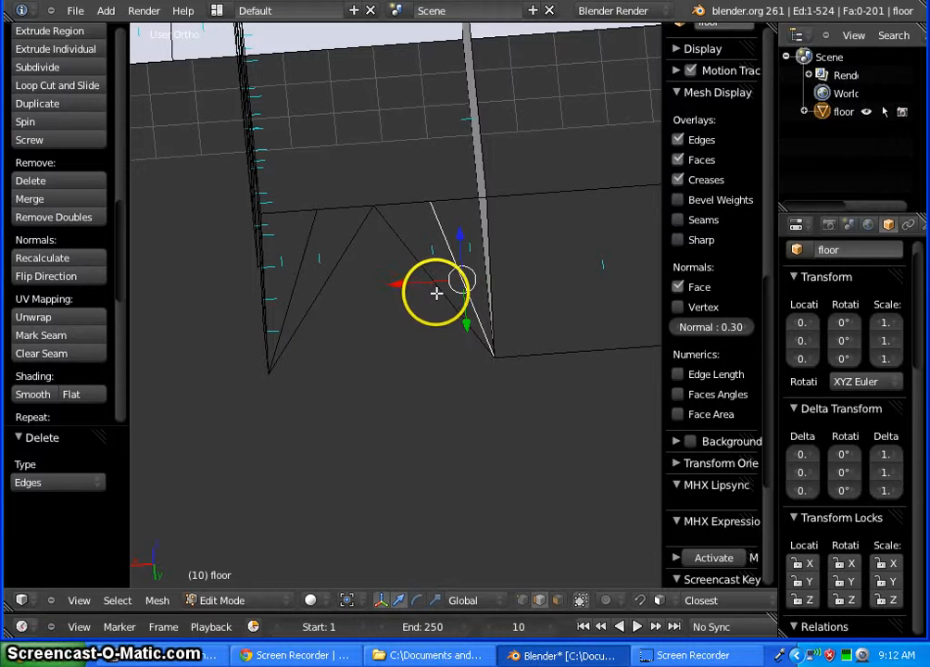
pyautogui.keyDown('shift'); pyautogui.rightClick(448, 299); pyautogui.keyUp('shift')
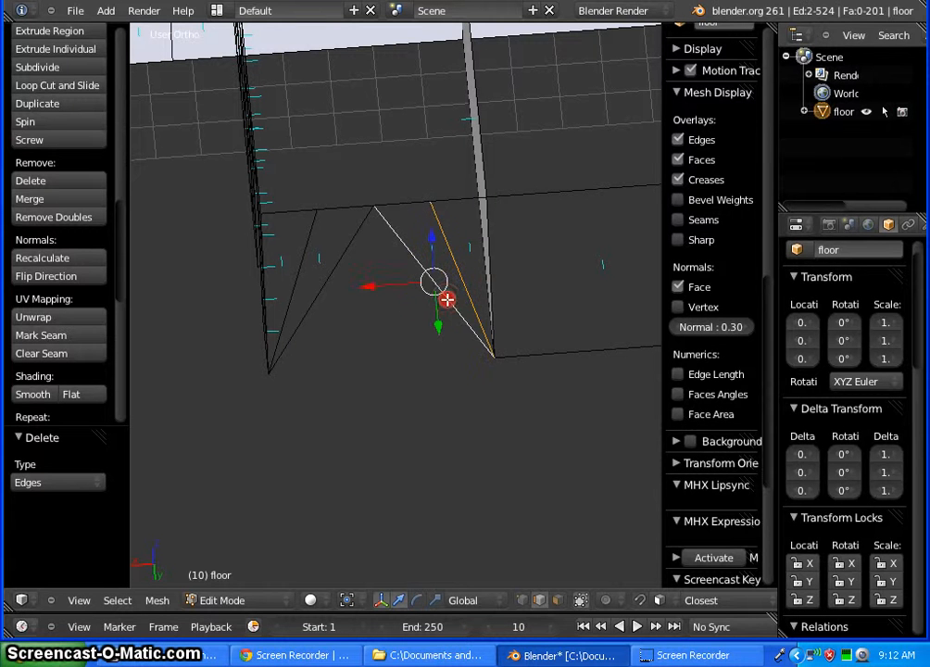
pyautogui.keyDown('shift'); pyautogui.rightClick(335, 274); pyautogui.keyUp('shift')
pyautogui.keyDown('shift'); pyautogui.rightClick(303, 256); pyautogui.keyUp('shift')
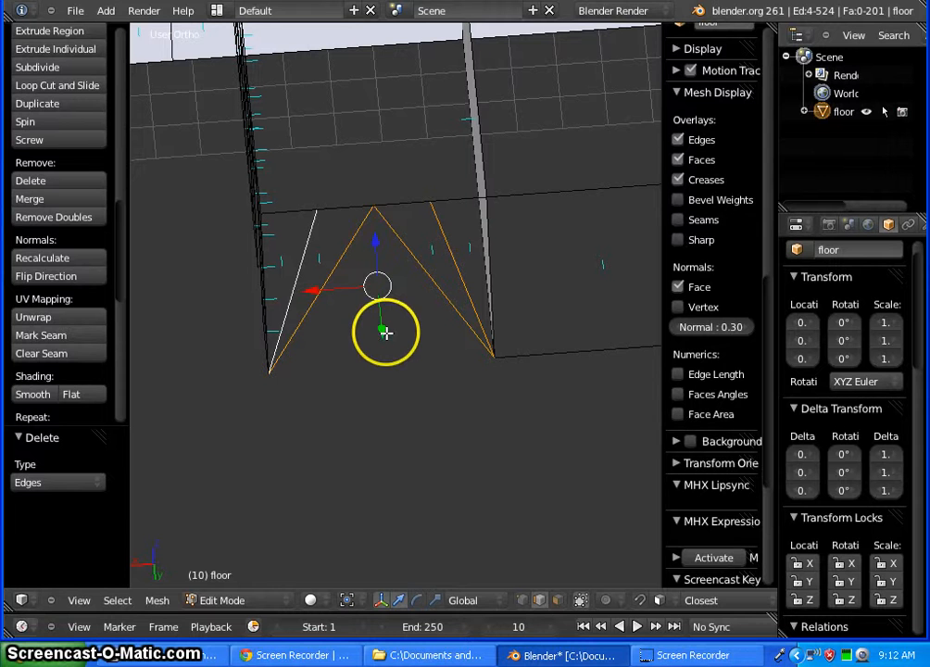
pyautogui.press('x')
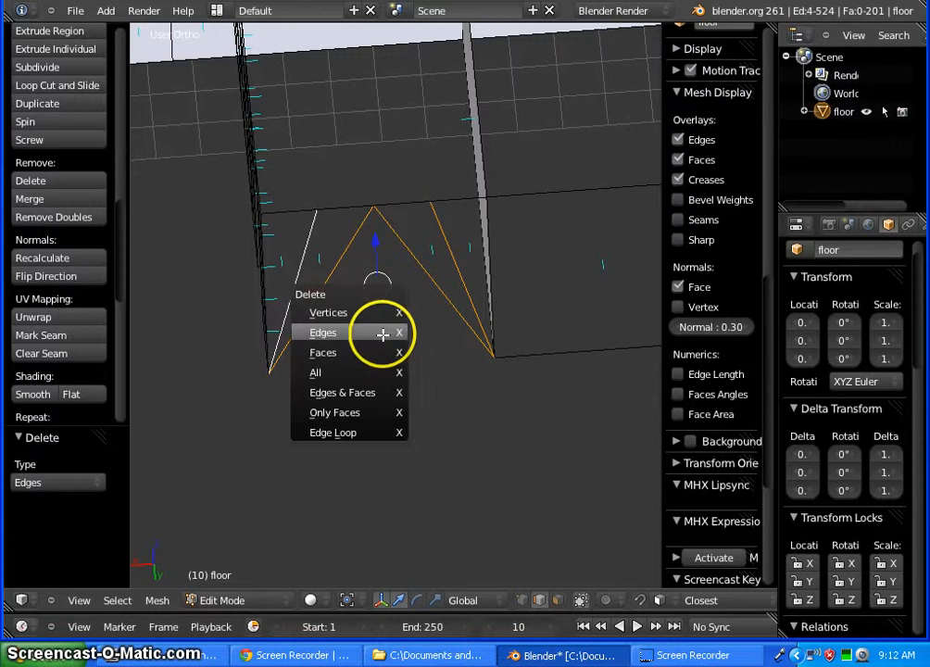
pyautogui.click(381, 331)
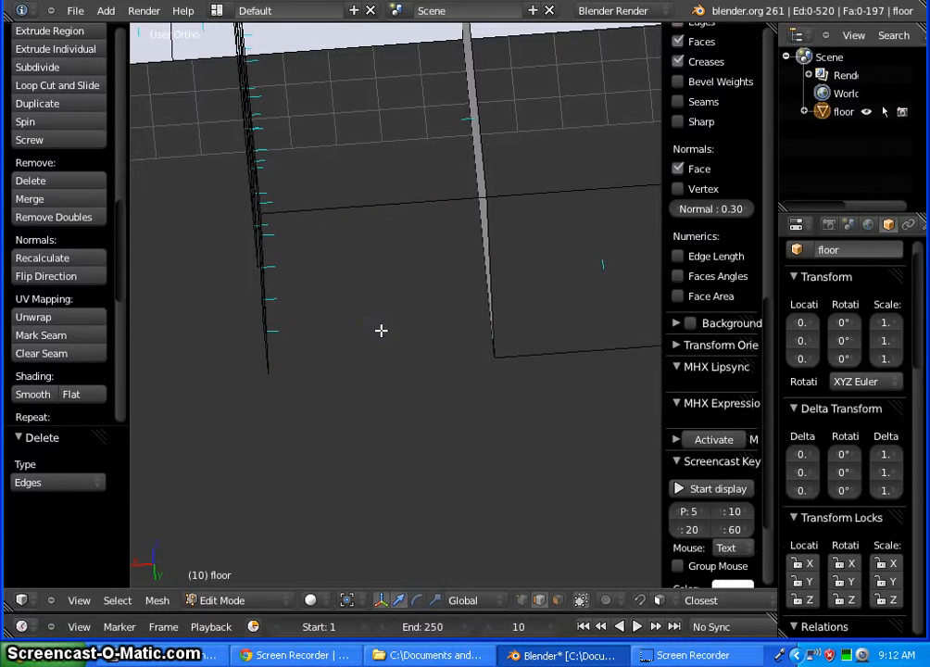
# Extrude the two outer subdivision vertices on the top edge of the rear wall's +X half by -5 along Z
pyautogui.click(524, 601)
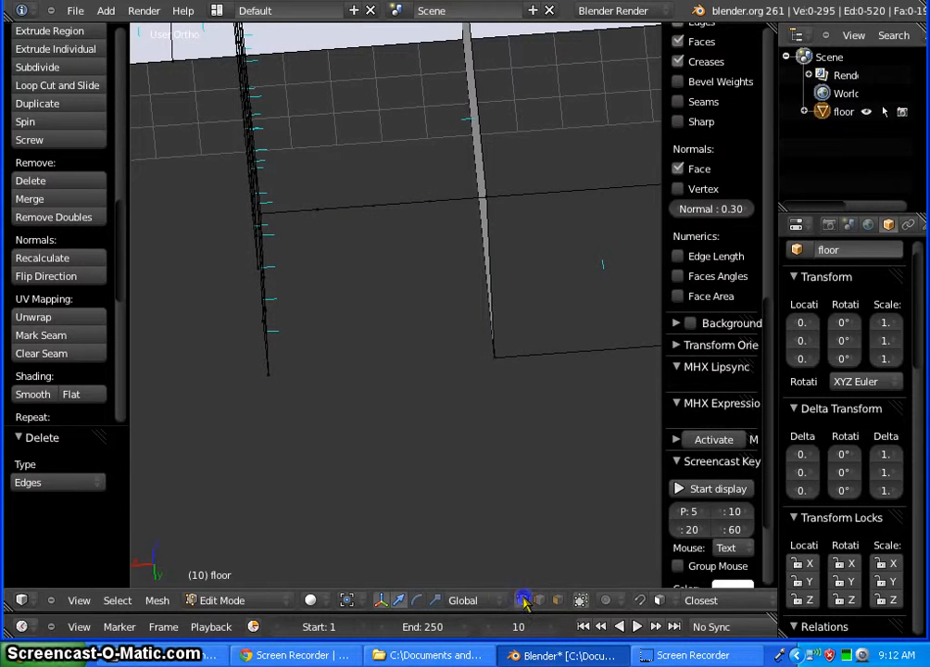
pyautogui.rightClick(430, 200)
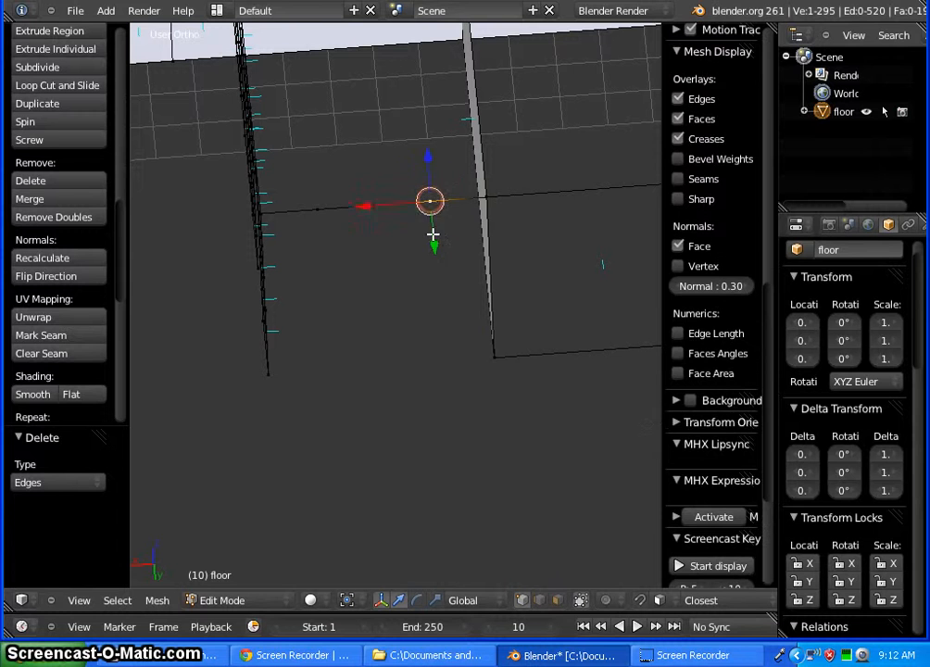
pyautogui.keyDown('shift'); pyautogui.rightClick(318, 211); pyautogui.keyUp('shift')
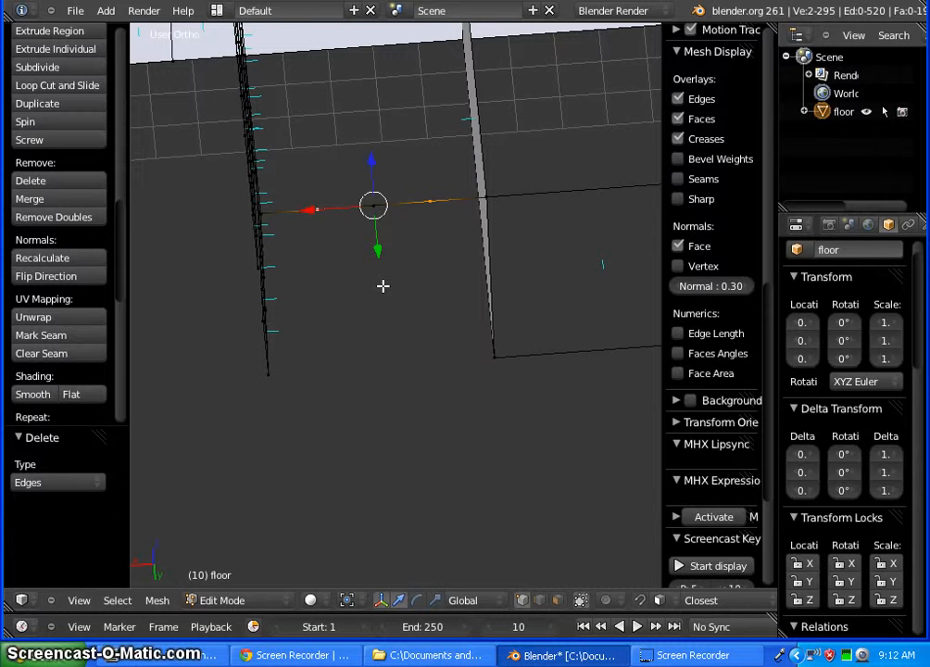
pyautogui.press('e')
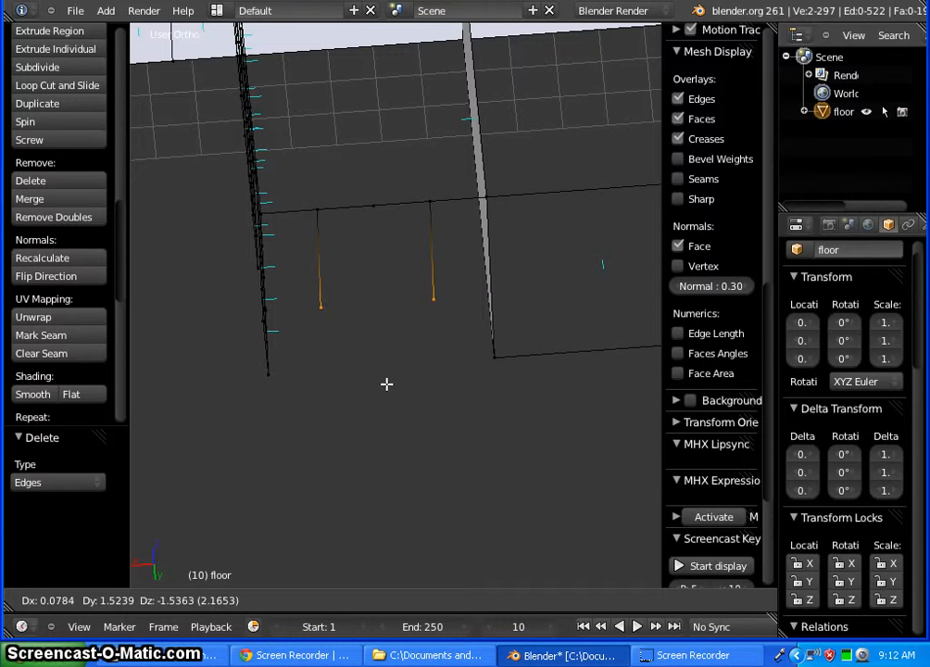
pyautogui.press('z')
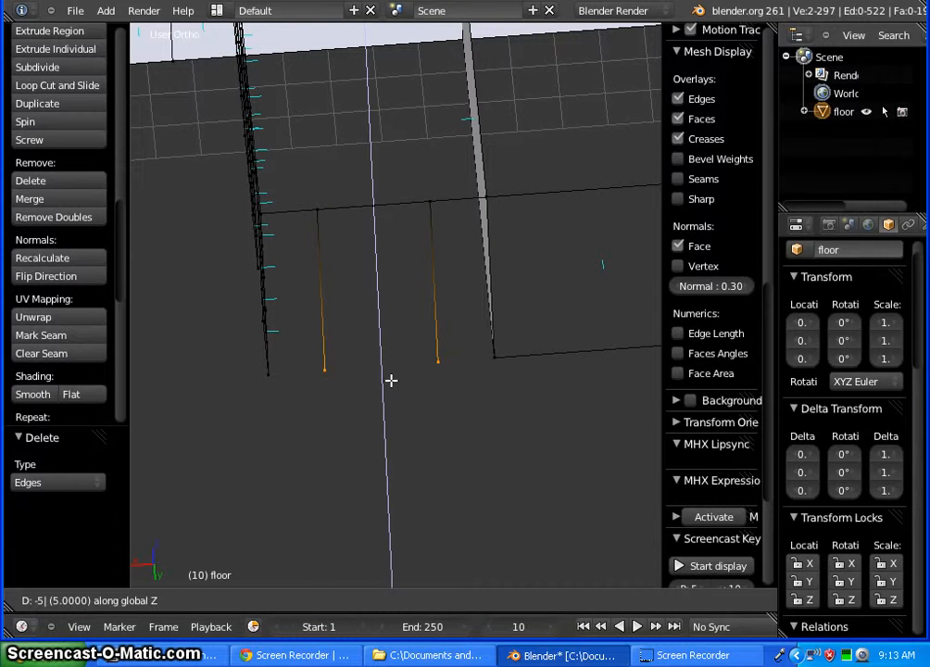
pyautogui.press('Return')
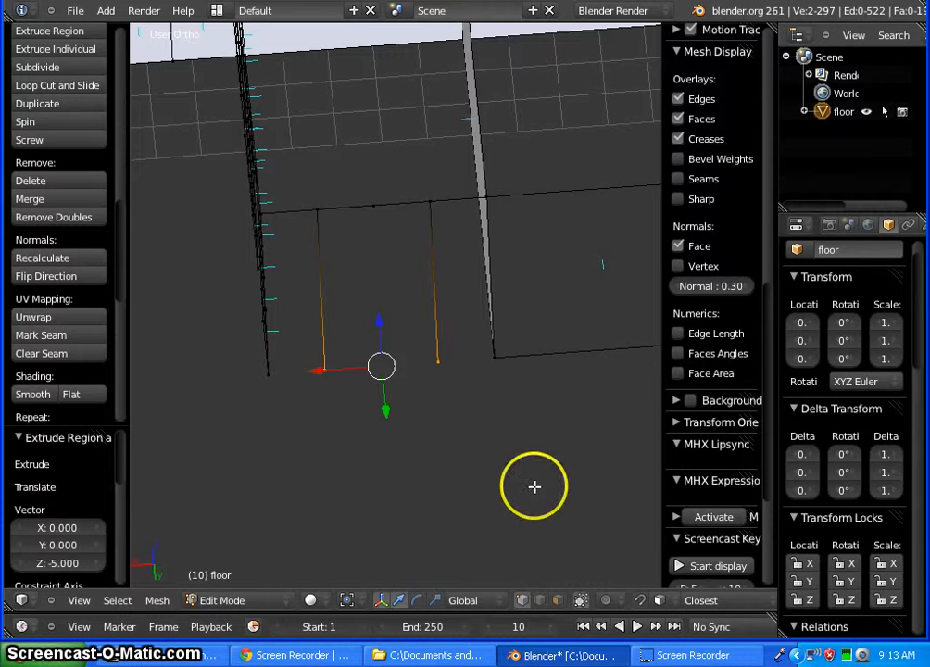
# Delete the leftover middle vertex on the top edge between the two new vertical edges
pyautogui.rightClick(375, 206)
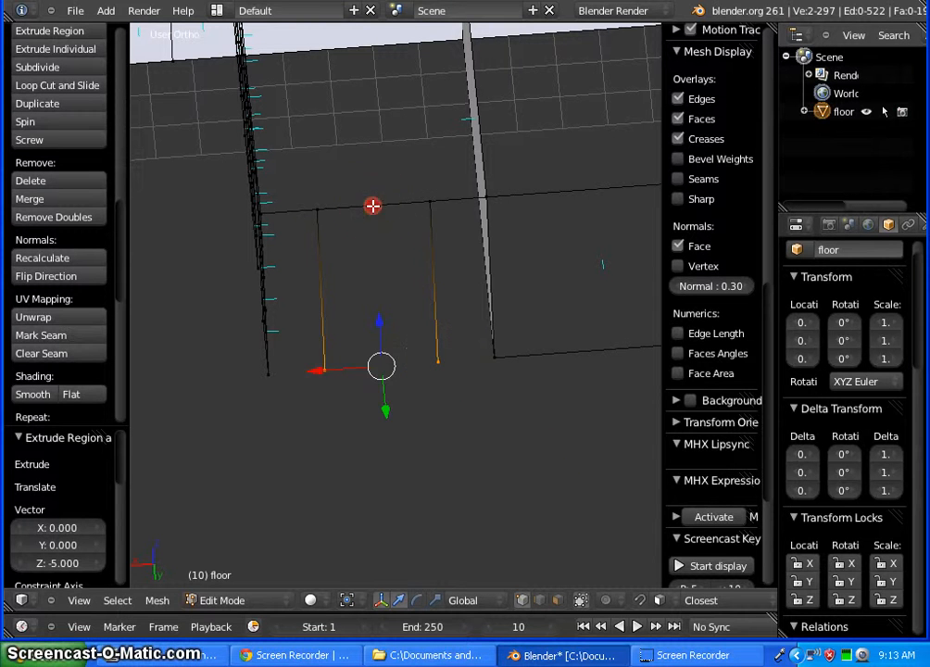
pyautogui.press('x')
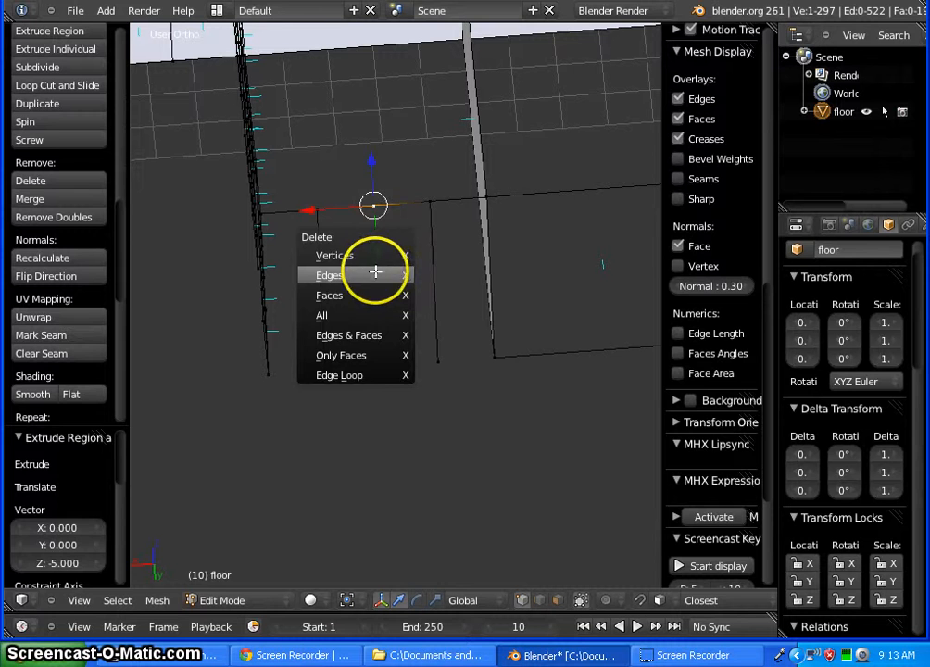
pyautogui.click(369, 255)
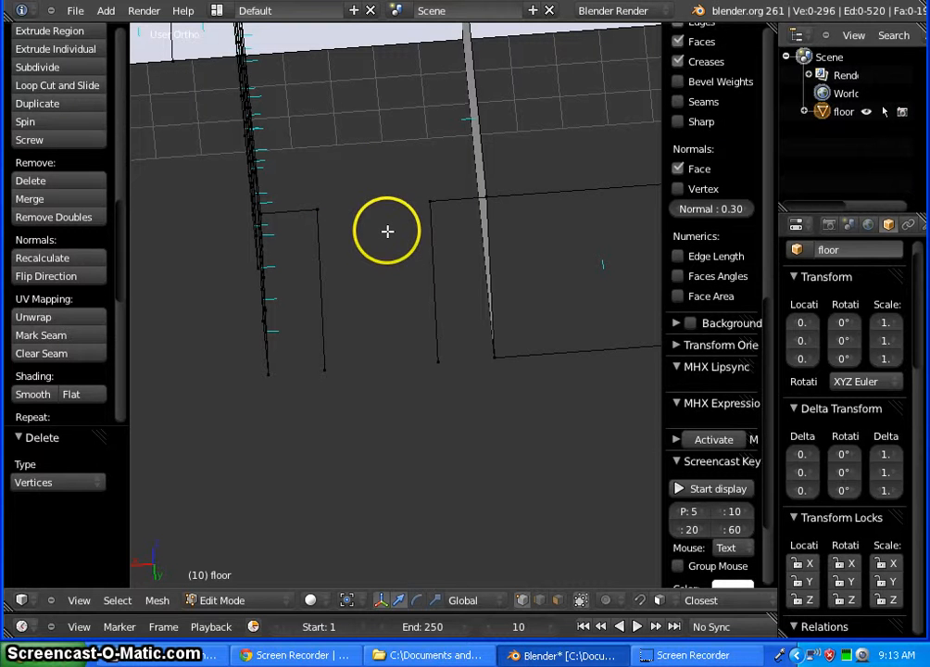
# Fill a face between the central partition wall and the nearest new vertical edge of the rear wall
pyautogui.rightClick(438, 362)
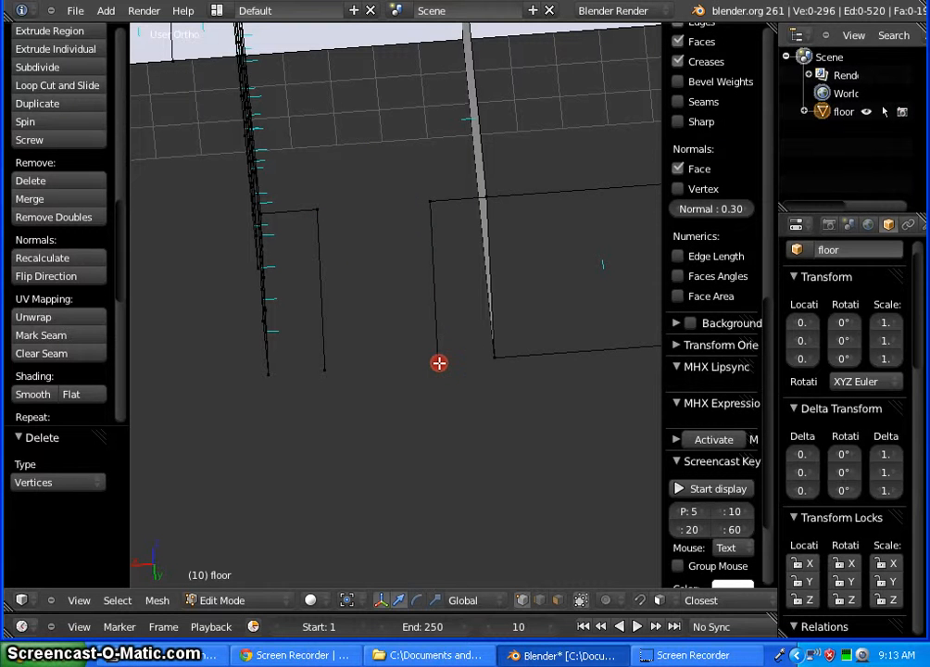
pyautogui.keyDown('shift'); pyautogui.rightClick(497, 362); pyautogui.keyUp('shift')
pyautogui.keyDown('shift'); pyautogui.rightClick(483, 197); pyautogui.keyUp('shift')
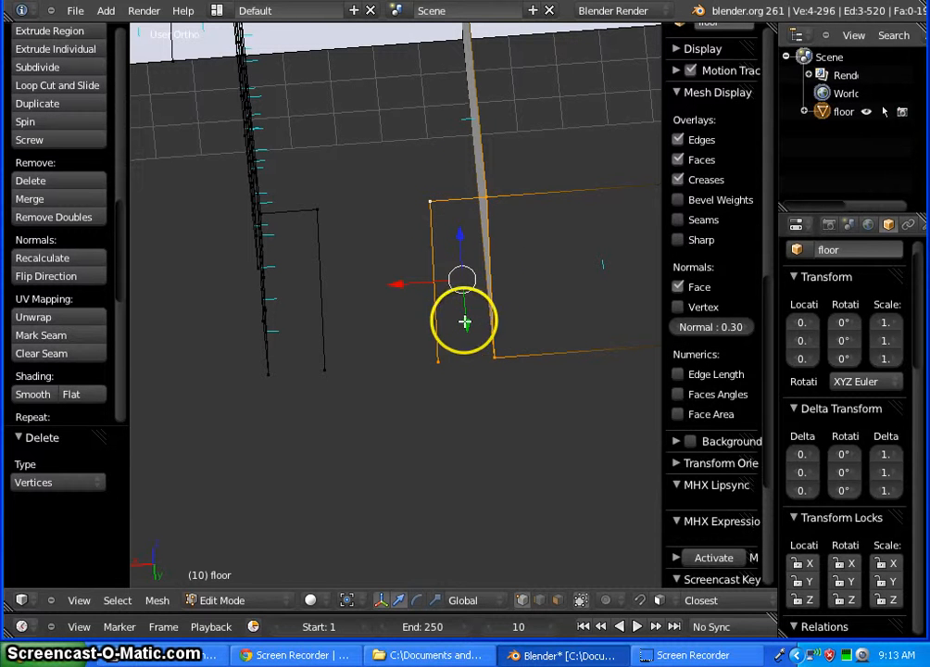
pyautogui.press('f')
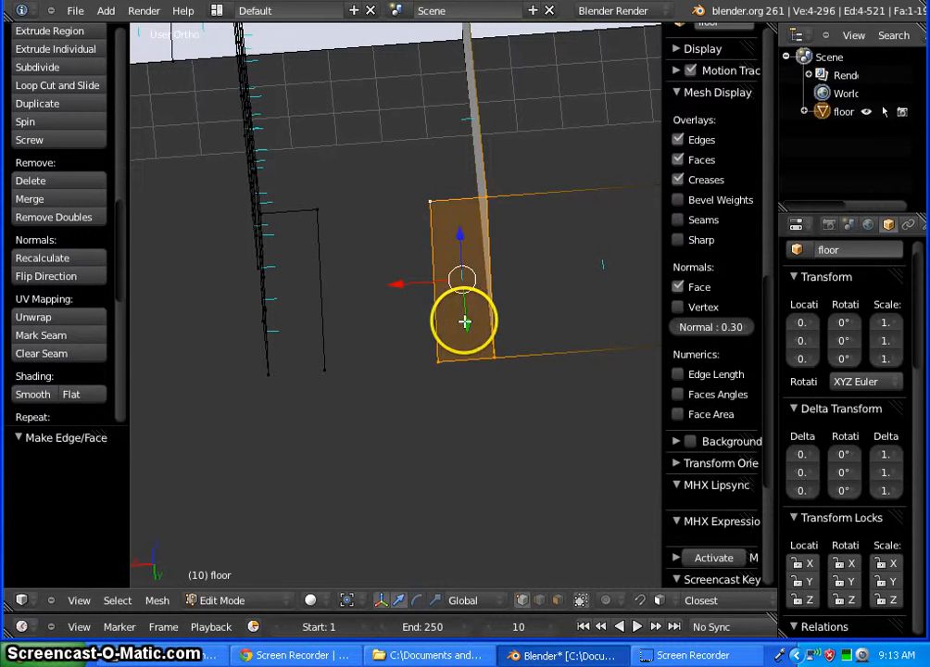
# Fill a face between the +X side wall's corner and the adjacent new vertical edge of the rear wall
pyautogui.rightClick(316, 210)
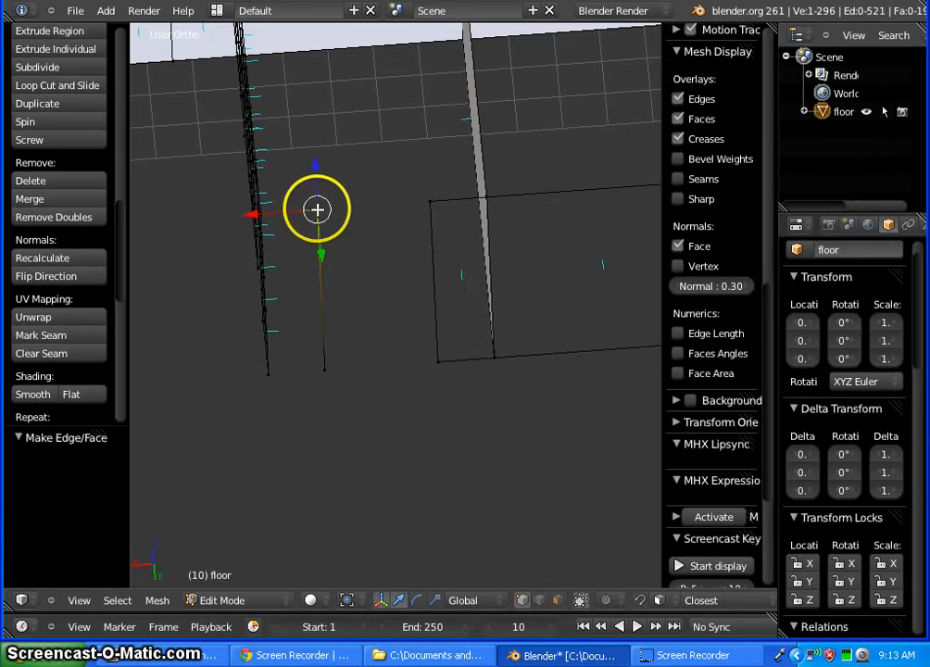
pyautogui.keyDown('shift'); pyautogui.rightClick(260, 213); pyautogui.keyUp('shift')
pyautogui.keyDown('shift'); pyautogui.rightClick(267, 374); pyautogui.keyUp('shift')
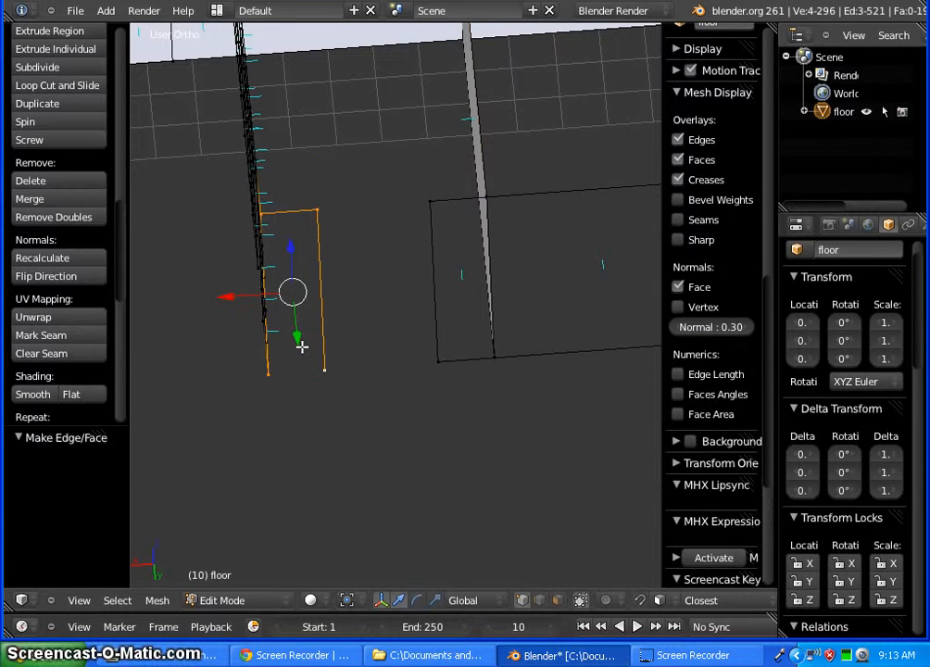
pyautogui.press('f')
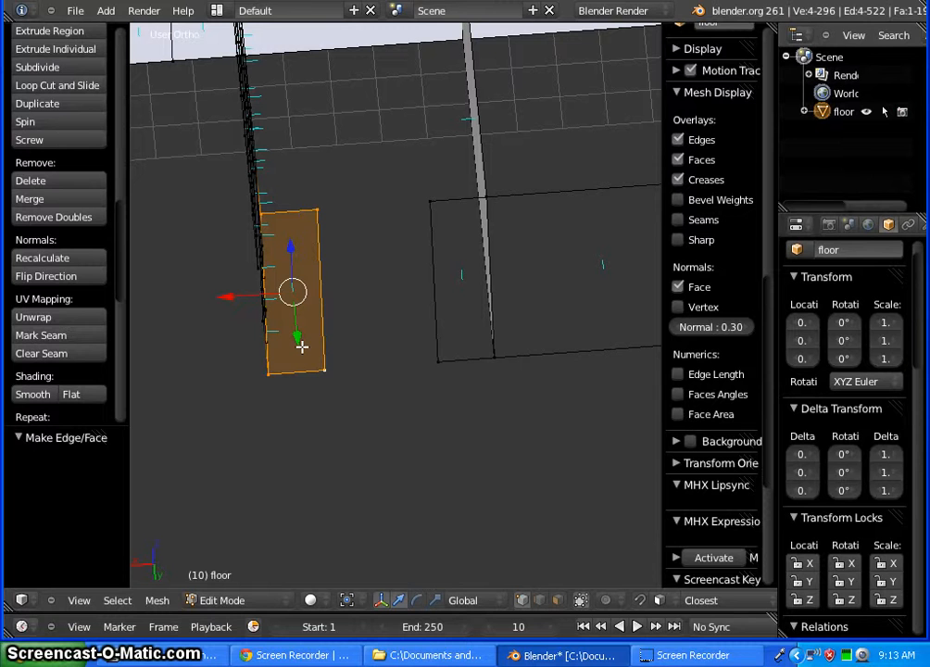
pyautogui.click(302, 347)
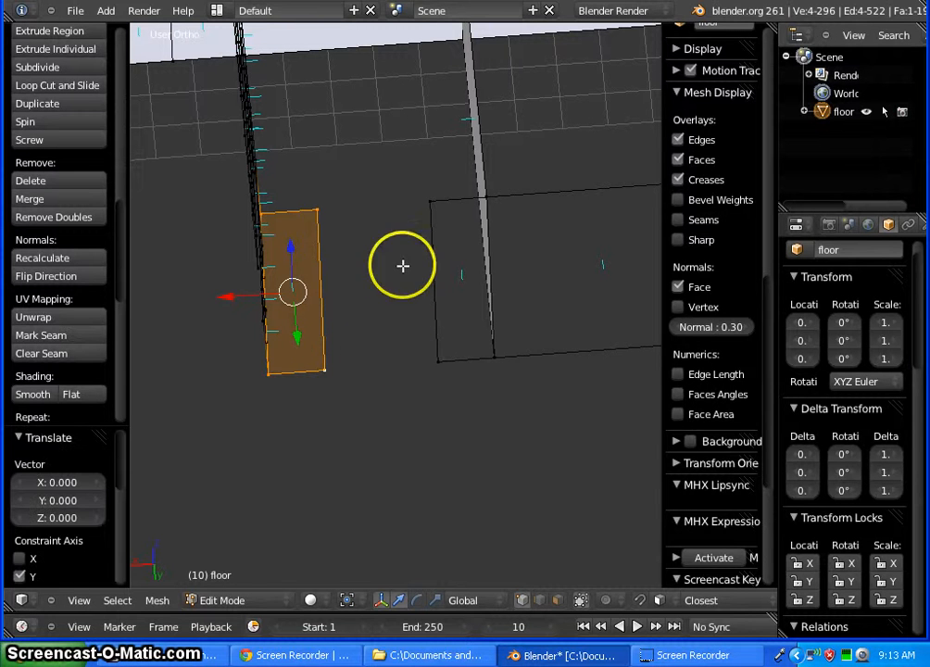
# Fill the wide middle gap between the two new vertical edges with a face and clear the selection
pyautogui.rightClick(430, 201)
pyautogui.keyDown('shift'); pyautogui.rightClick(317, 209); pyautogui.keyUp('shift')
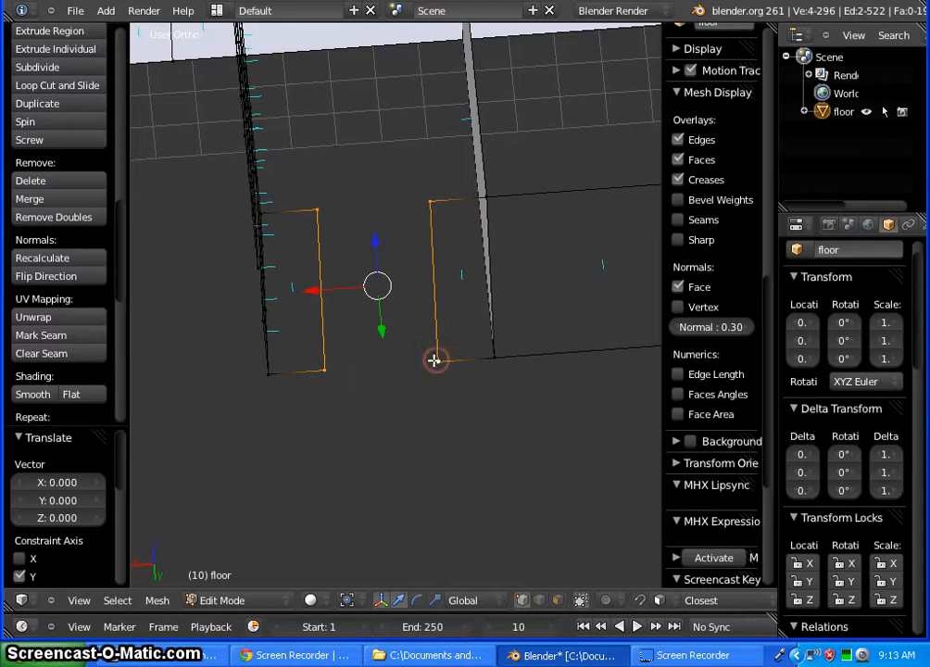
pyautogui.press('f')
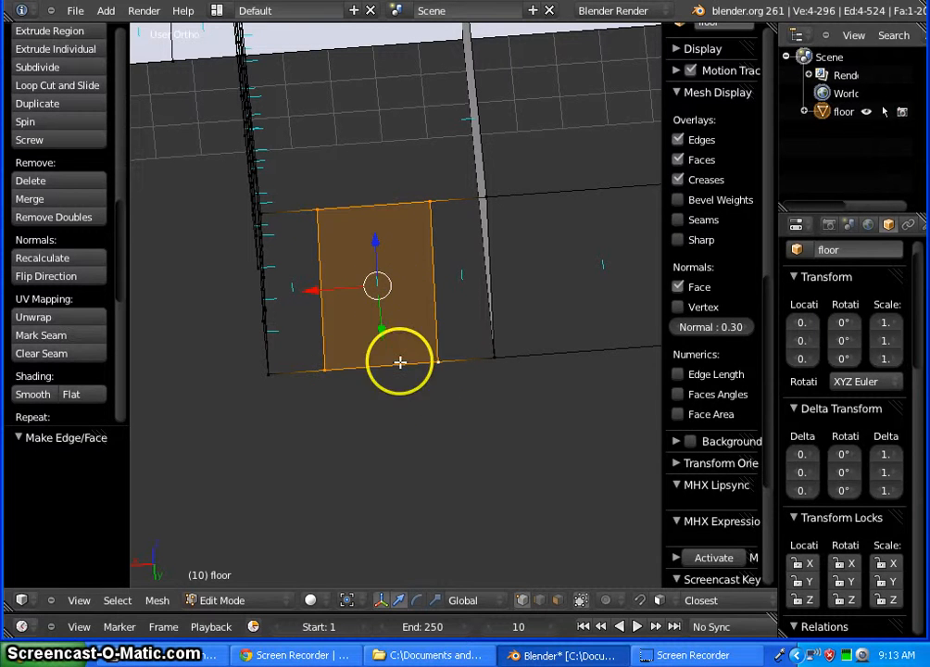
pyautogui.press('a')
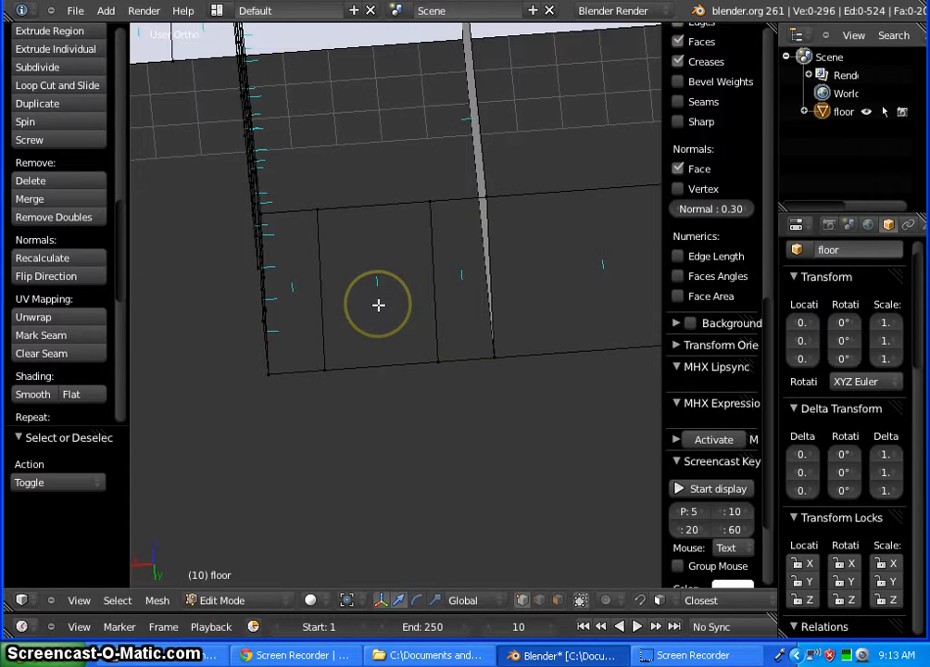
# Add two evenly spaced horizontal loop cuts across the rebuilt rear wall faces in the +X half
pyautogui.hotkey('ctrl', 'r')
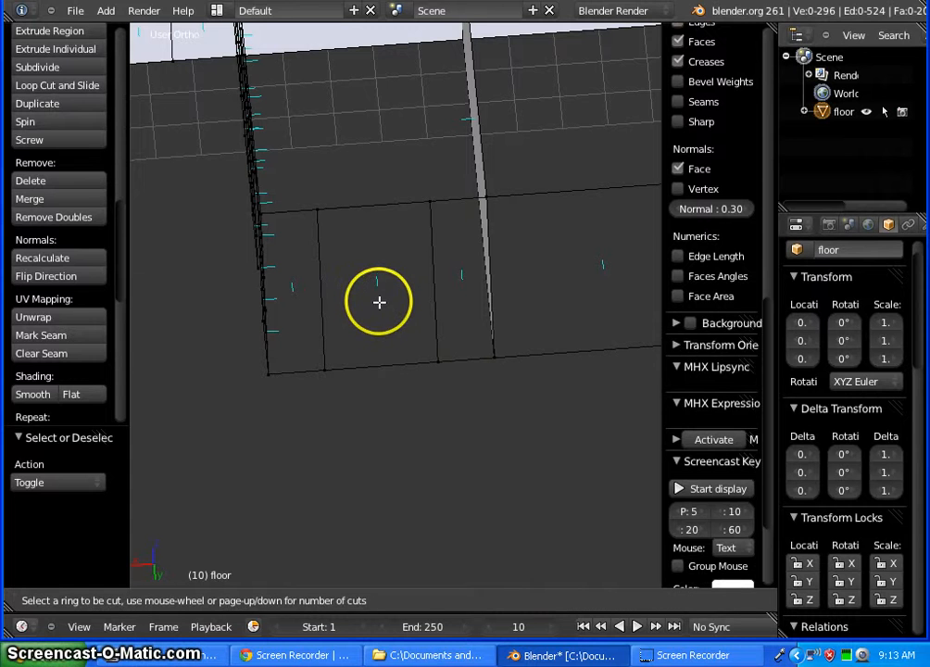
pyautogui.click(426, 285)
pyautogui.rightClick(426, 284)
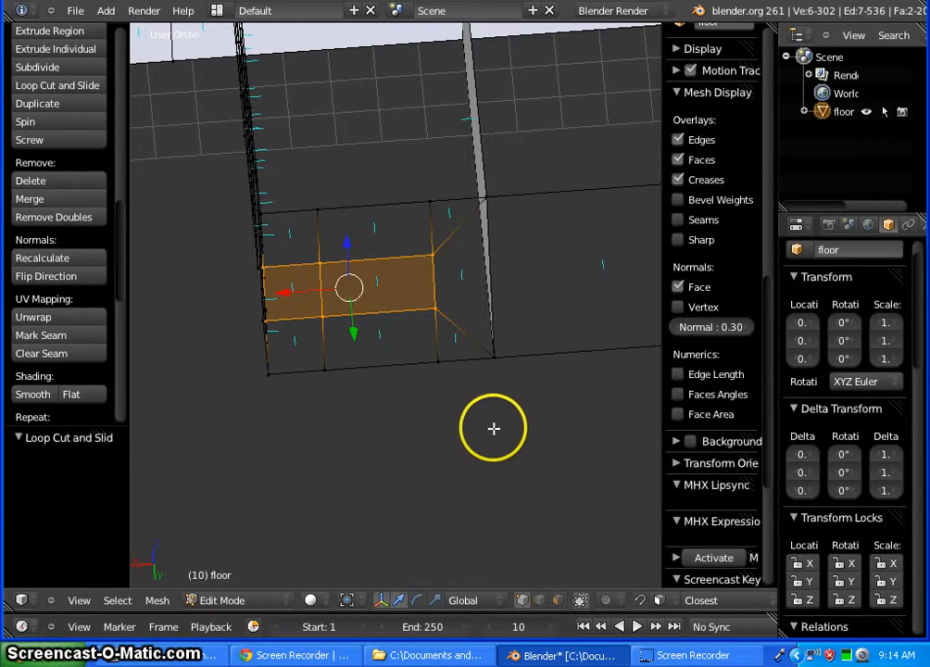
# Delete the two diagonal edges in the narrow rear wall strip beside the partition wall, together with their faces
pyautogui.click(540, 600)
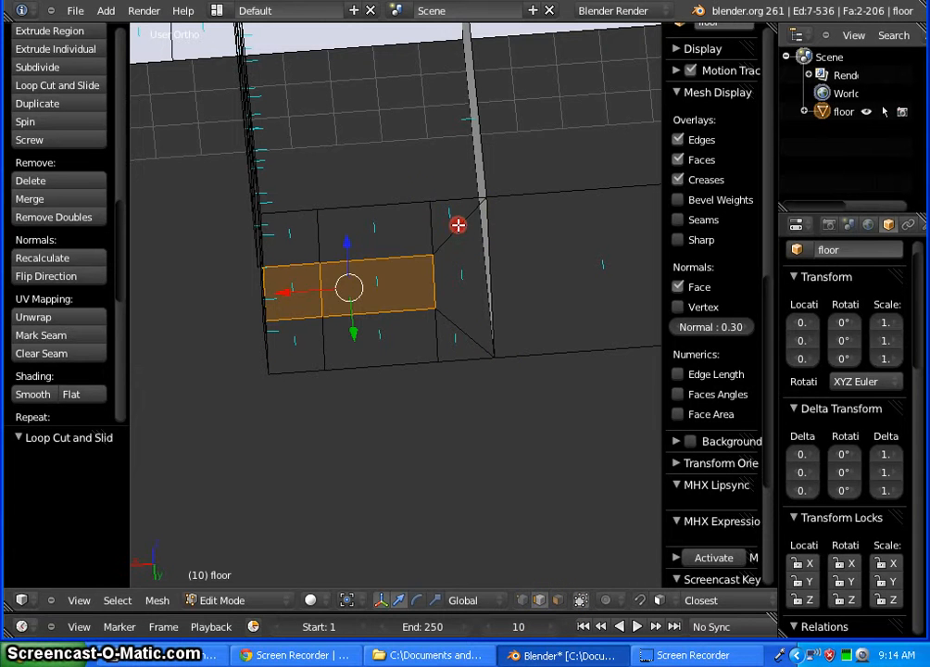
pyautogui.press('a')
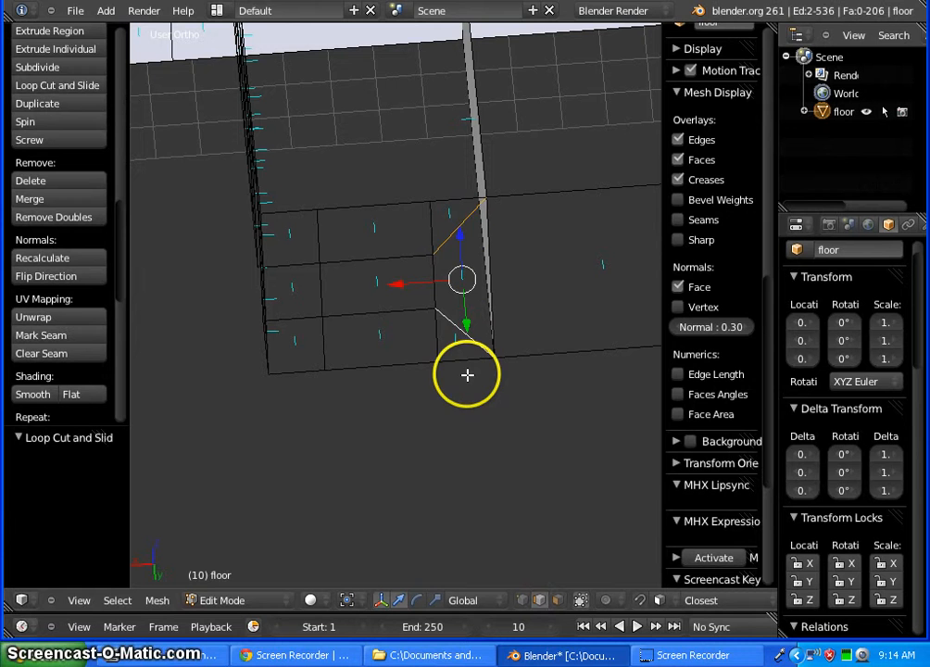
pyautogui.press('x')
pyautogui.click(448, 398)
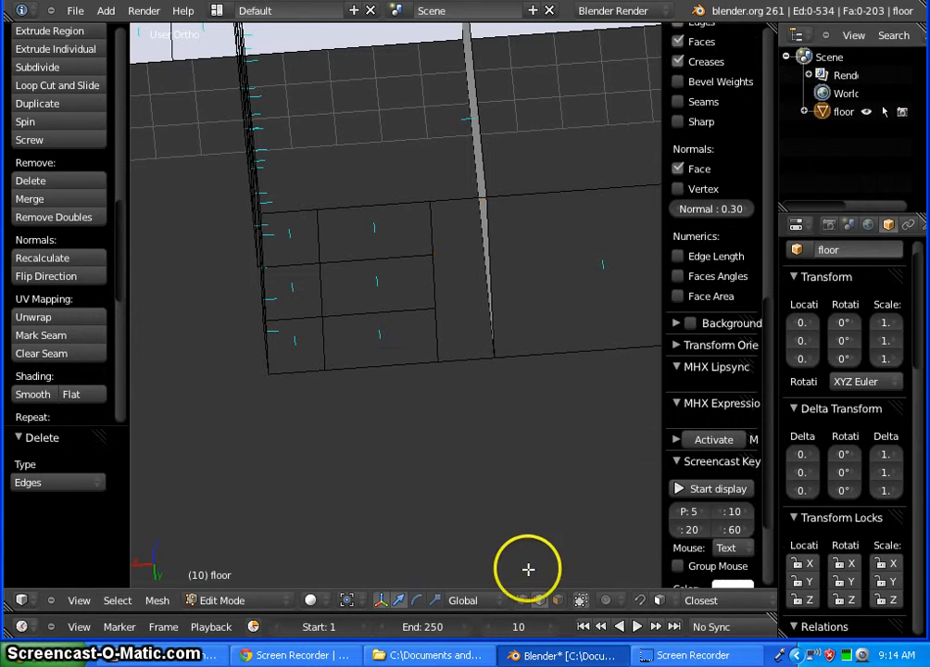
# Refill the narrow rear wall strip beside the partition wall with a single face from its four corner vertices
pyautogui.click(432, 206)
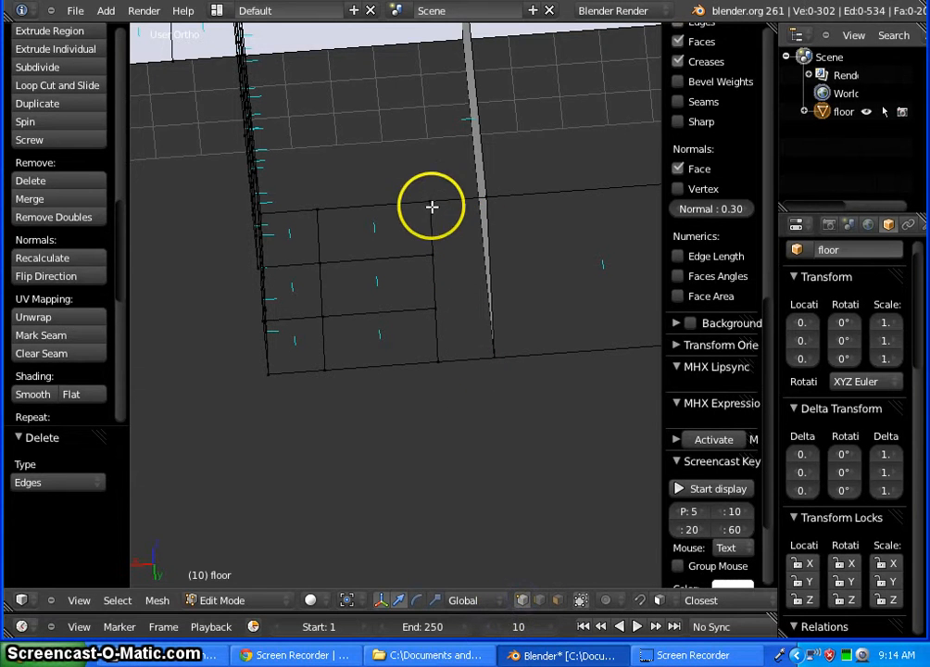
pyautogui.rightClick(463, 211)
pyautogui.keyDown('shift'); pyautogui.rightClick(483, 198); pyautogui.keyUp('shift')
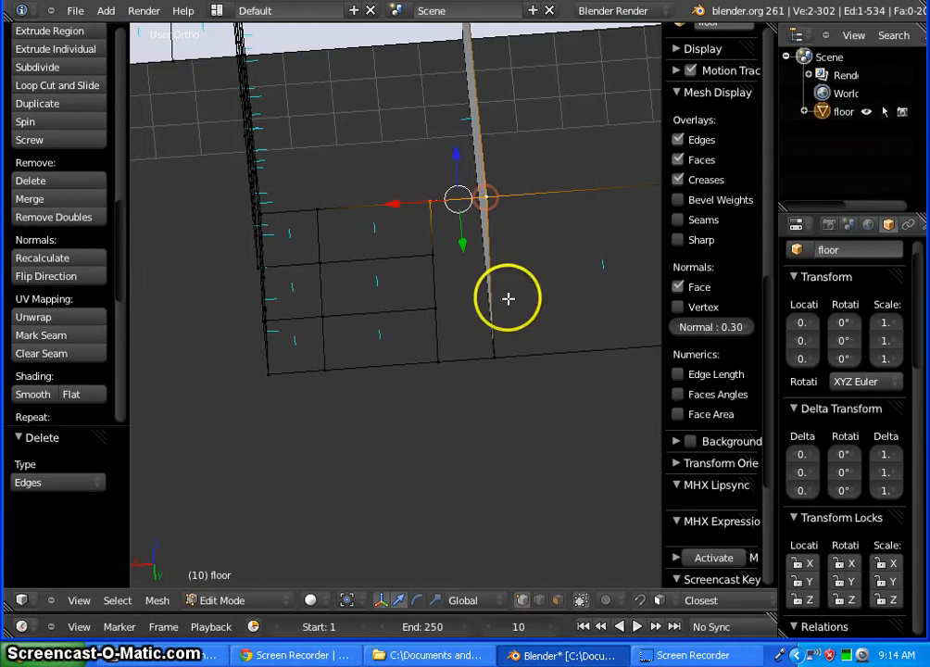
pyautogui.keyDown('shift'); pyautogui.rightClick(495, 357); pyautogui.keyUp('shift')
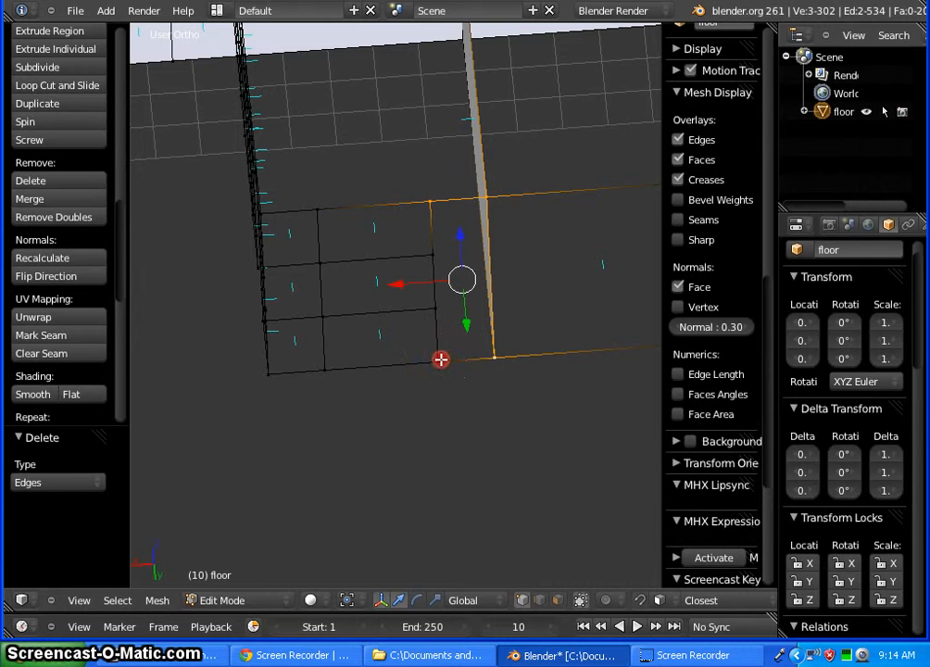
pyautogui.moveTo(517, 225); pyautogui.dragTo(512, 341, button='middle')
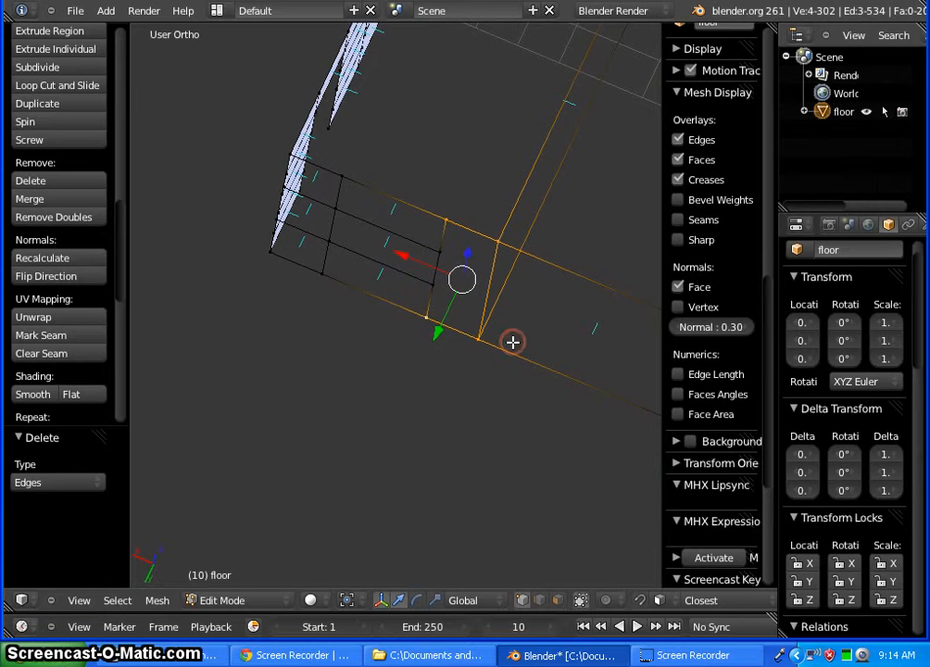
pyautogui.press('f')
# Delete the middle face of the wide section in the rear wall's +X half to open a window
pyautogui.moveTo(474, 172); pyautogui.dragTo(397, 229, button='middle')
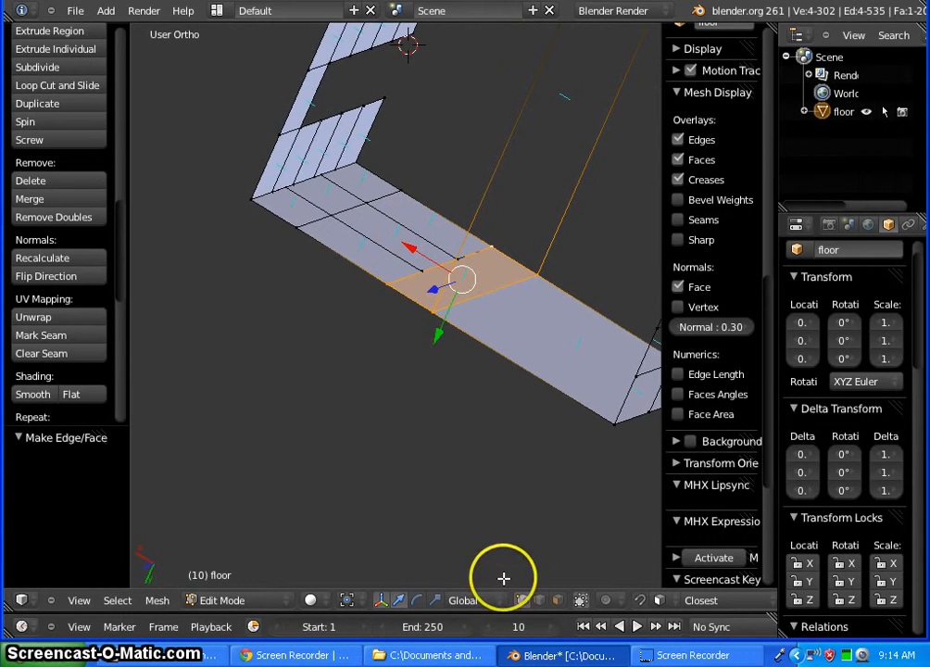
pyautogui.click(559, 600)
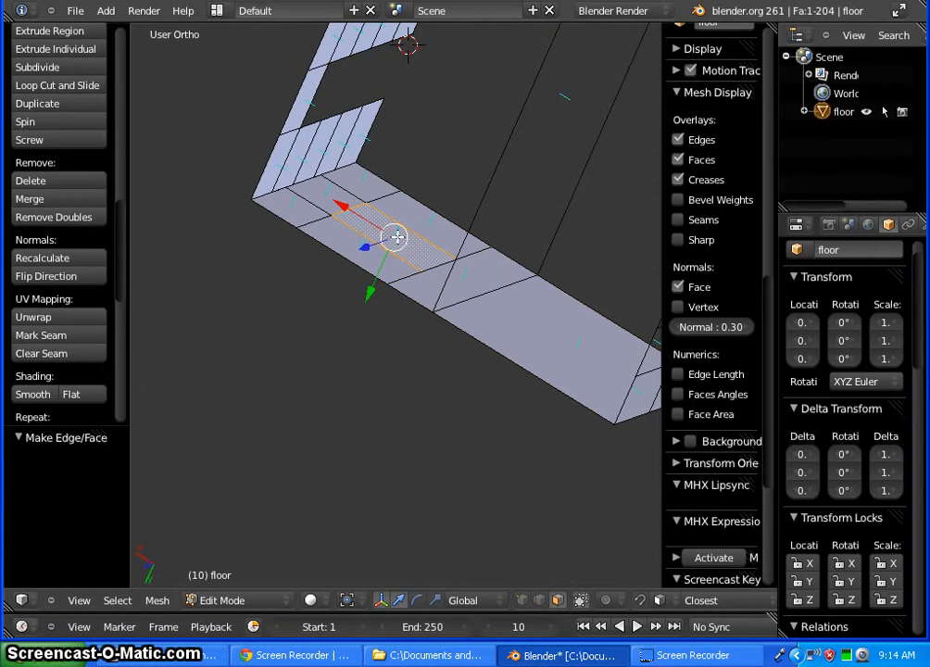
pyautogui.press('x')
pyautogui.click(377, 264)
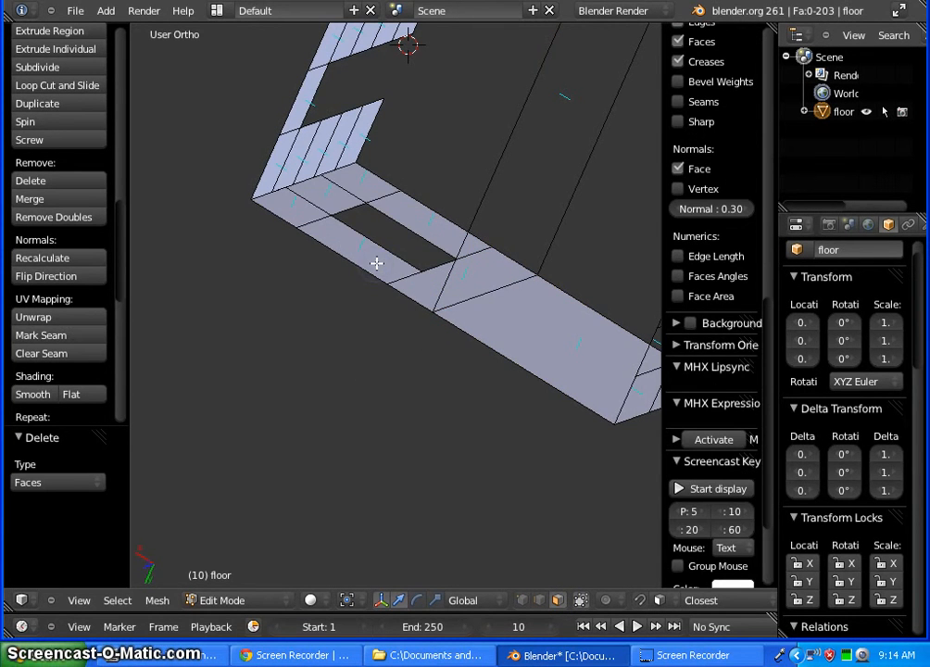
# Examine the whole building model from below and from the back
pyautogui.moveTo(354, 446); pyautogui.dragTo(501, 294, button='middle')
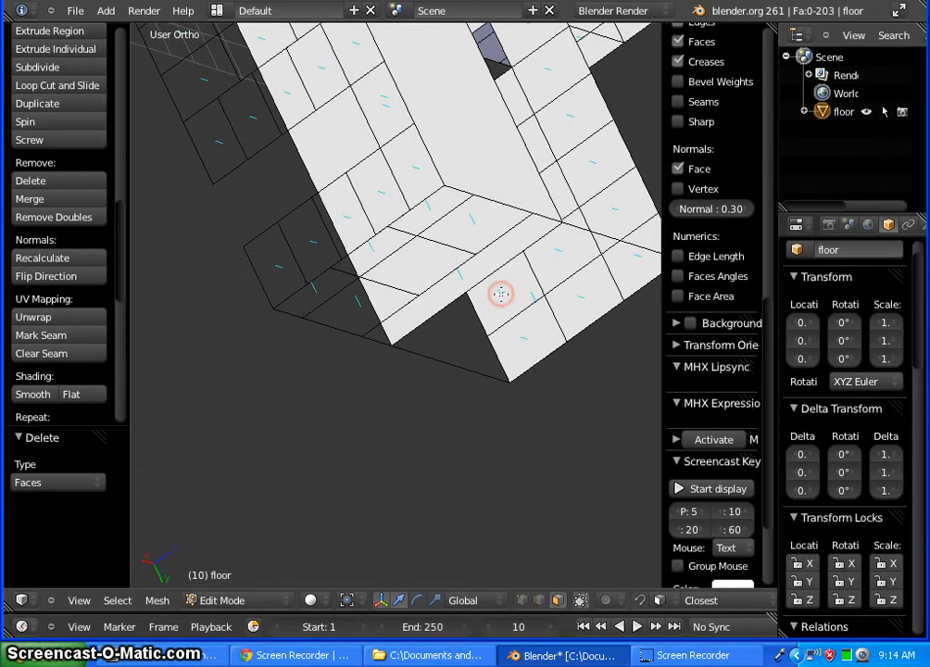
pyautogui.press('ctrl+KP_7')
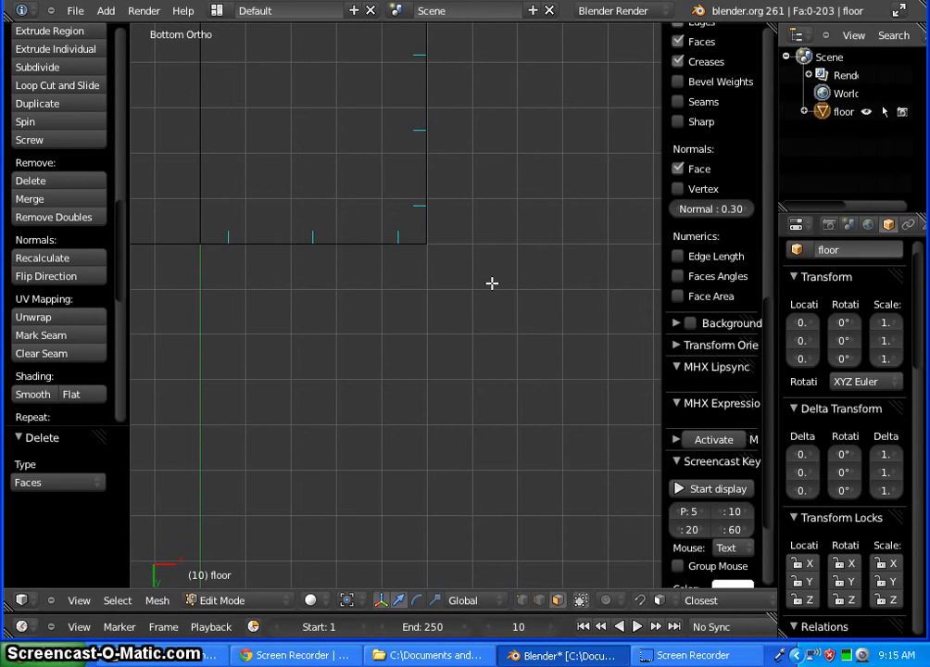
pyautogui.press('Home')
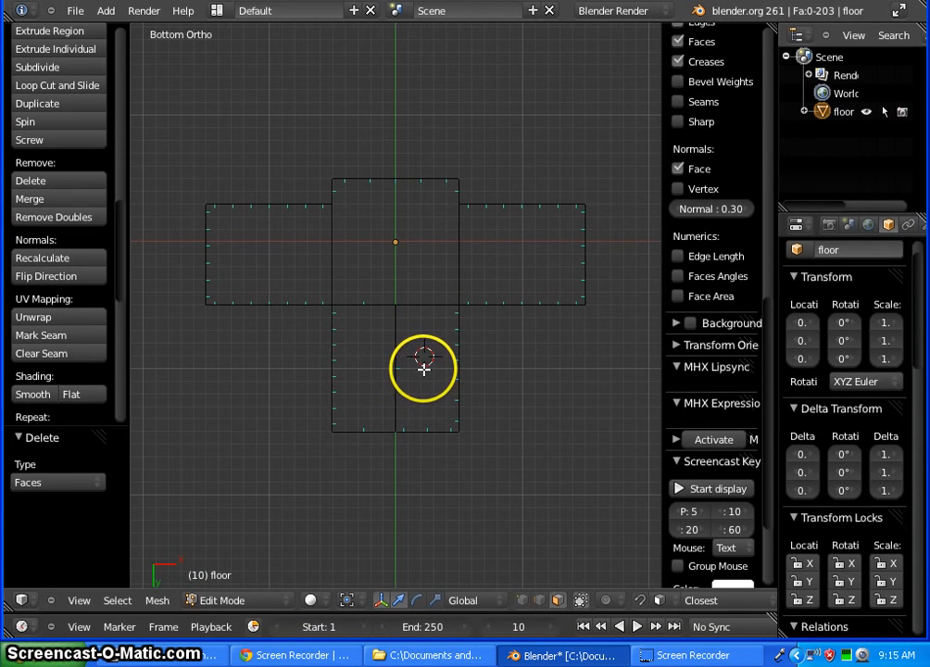
pyautogui.press('ctrl+KP_1')
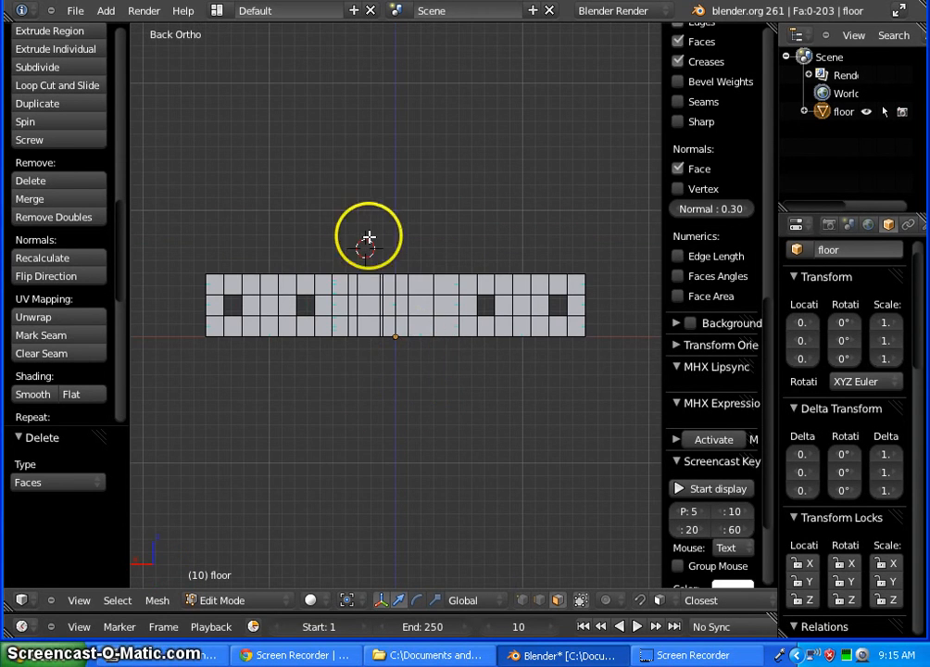